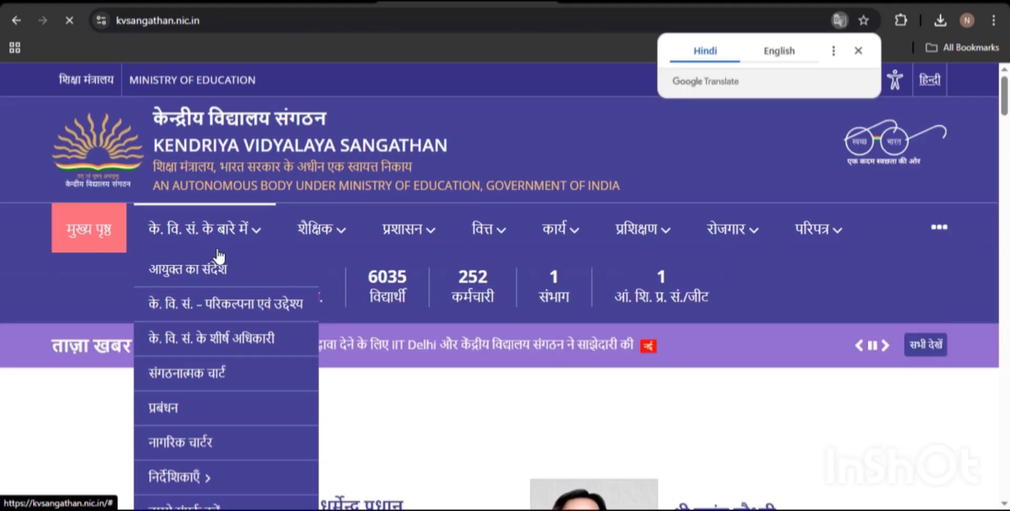
- Translate the Kendriya Vidyalaya Sangathan site into English and open the Notification/Recruitment page from the employment section
{"action": "left_click", "coordinate": [779, 53]}
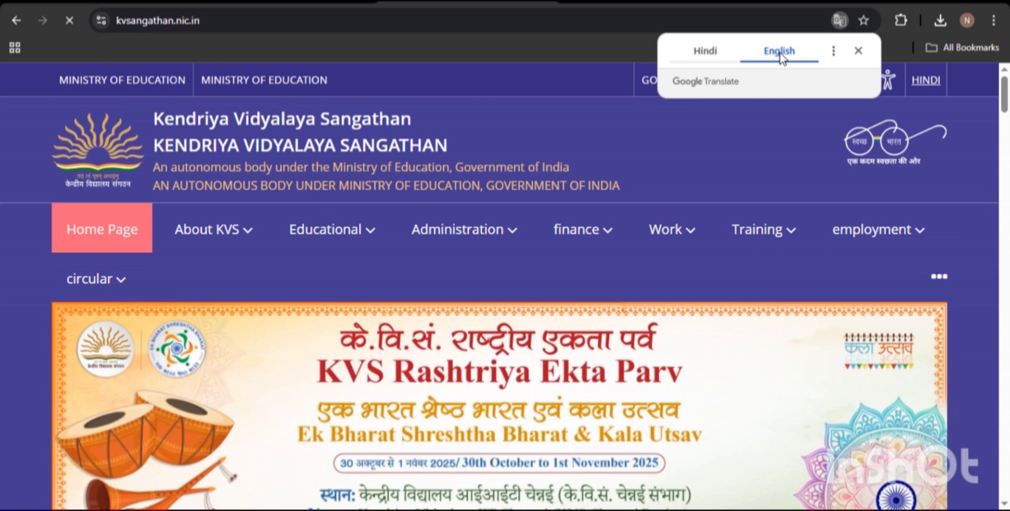
{"action": "mouse_move", "coordinate": [860, 228]}
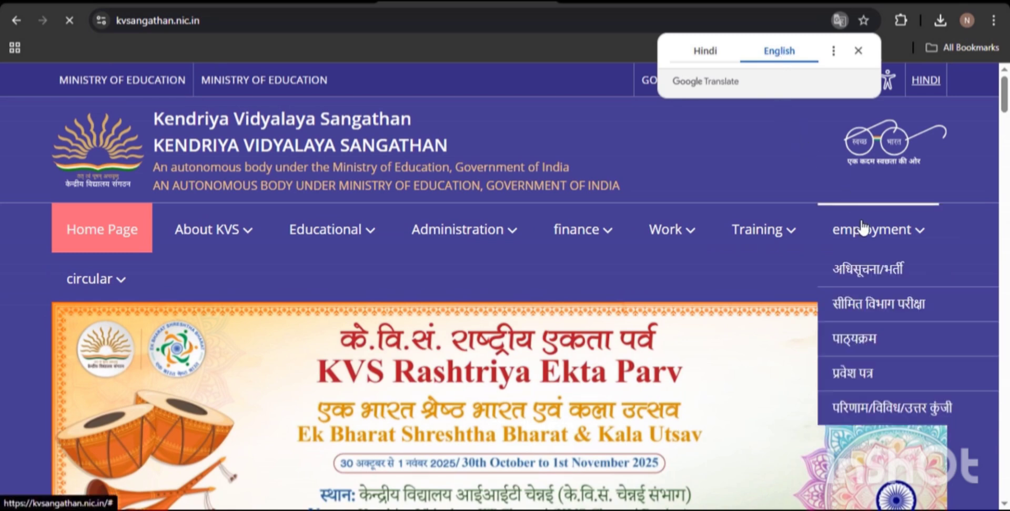
{"action": "left_click", "coordinate": [866, 271]}
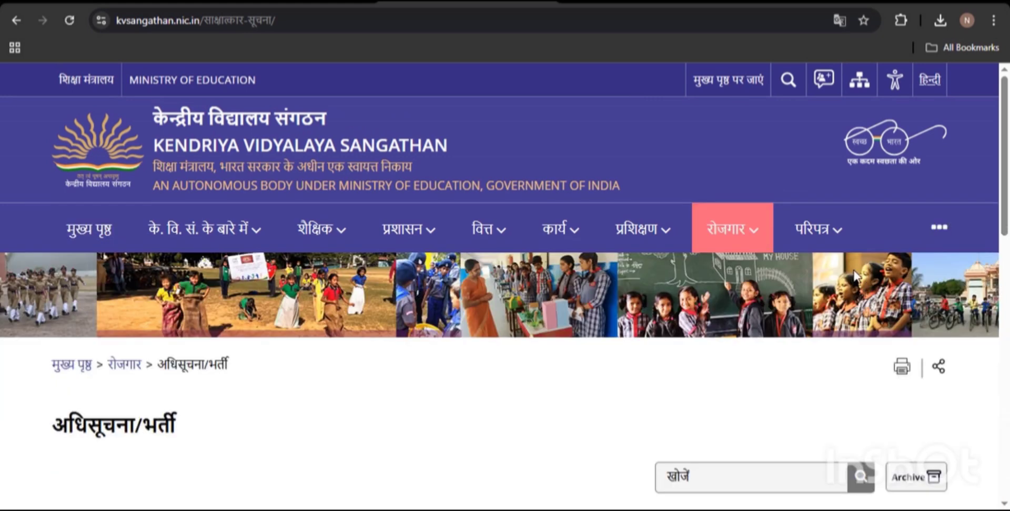
- Open the PDF of Recruitment Notification No. 1/2025 on direct recruitment of teaching and non-teaching posts
{"action": "scroll", "coordinate": [627, 316], "scroll_direction": "down", "scroll_amount": 3}
{"action": "scroll", "coordinate": [627, 314], "scroll_direction": "down", "scroll_amount": 2}
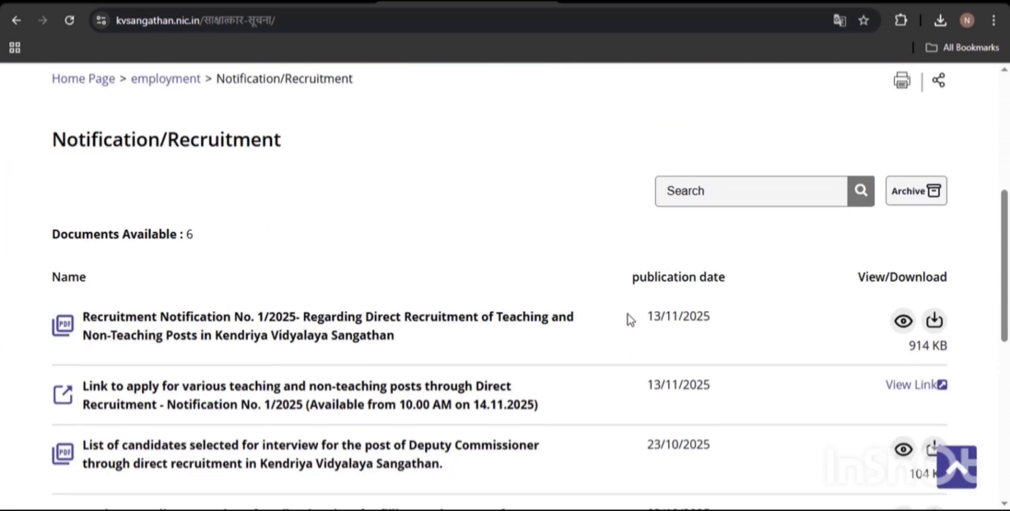
{"action": "left_click", "coordinate": [912, 322]}
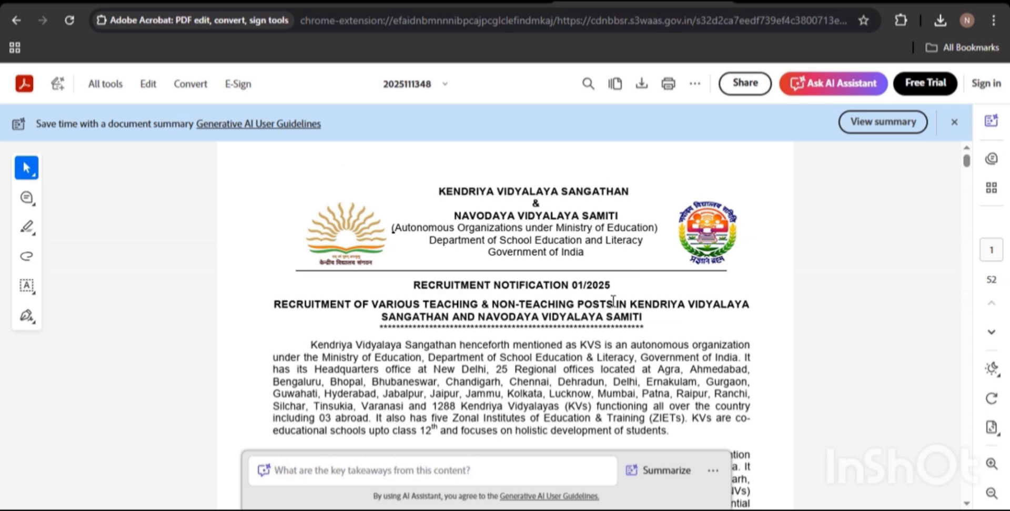
- Highlight the words "TEACHING & NON-TEACHING POSTS" in the notification's heading
{"action": "left_click_drag", "start_coordinate": [613, 304], "coordinate": [426, 307]}
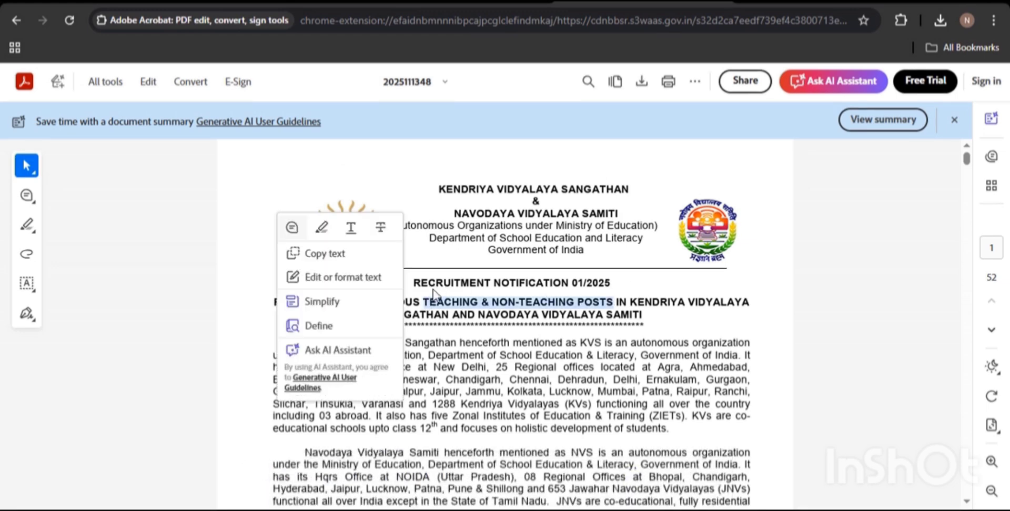
{"action": "left_click", "coordinate": [321, 226]}
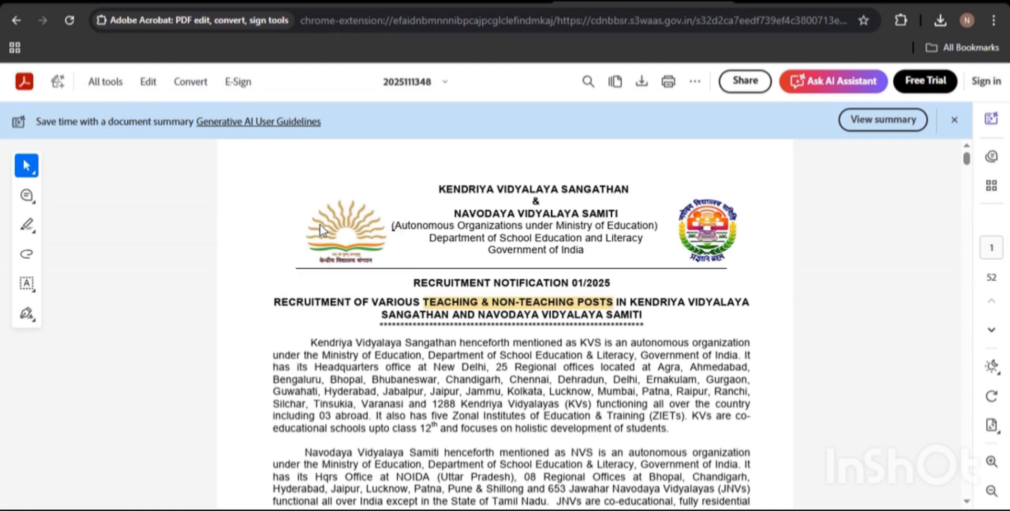
{"action": "left_click", "coordinate": [804, 374]}
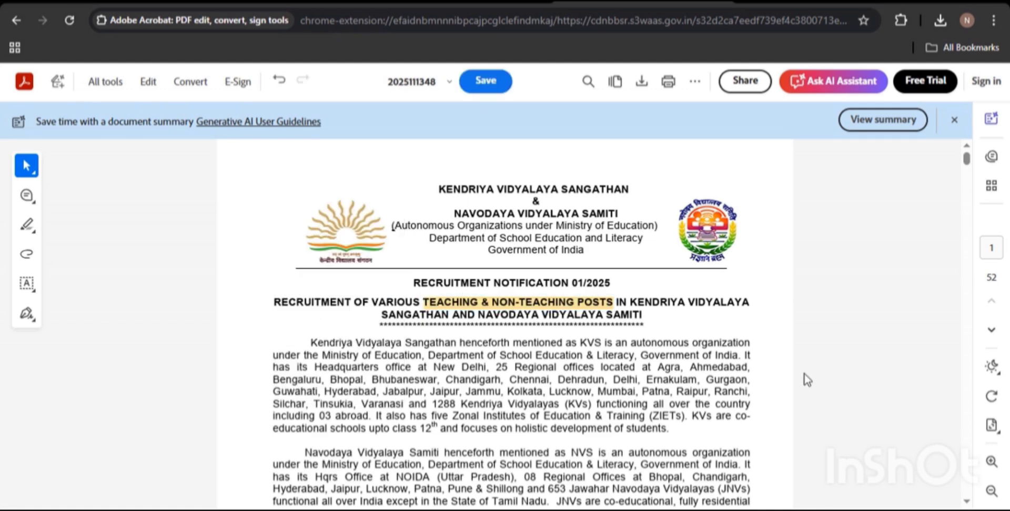
- Highlight the sentence at the end of page 1 advising candidates to visit only the official CBSE, KVS and NVS websites
{"action": "scroll", "coordinate": [804, 374], "scroll_direction": "down", "scroll_amount": 7}
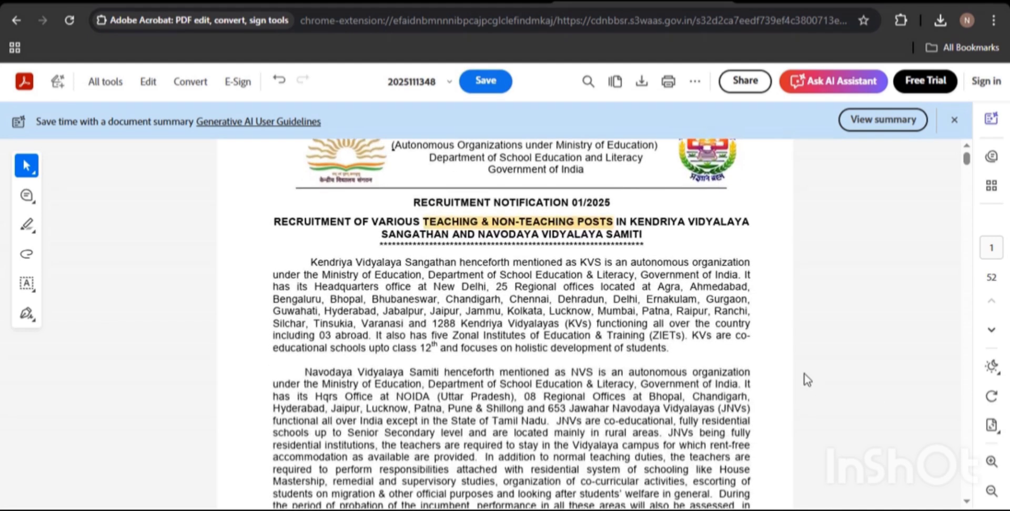
{"action": "scroll", "coordinate": [804, 374], "scroll_direction": "down", "scroll_amount": 3}
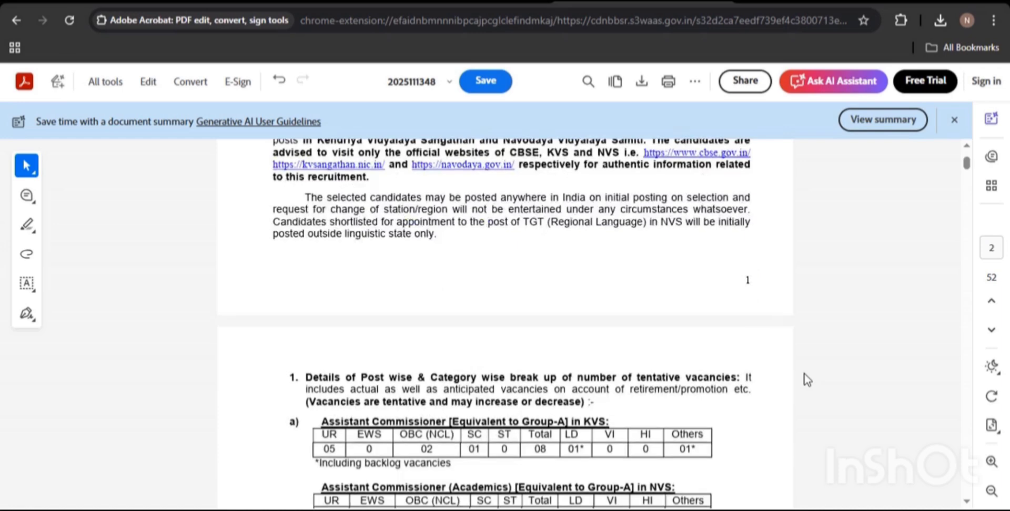
{"action": "scroll", "coordinate": [804, 373], "scroll_direction": "up", "scroll_amount": 2}
{"action": "scroll", "coordinate": [804, 374], "scroll_direction": "down", "scroll_amount": 1}
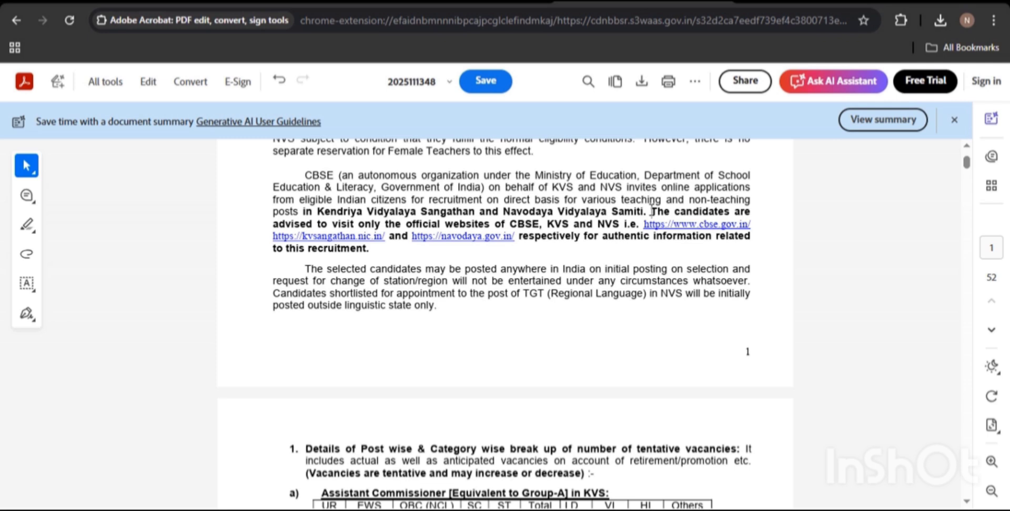
{"action": "left_click_drag", "start_coordinate": [652, 211], "coordinate": [438, 254]}
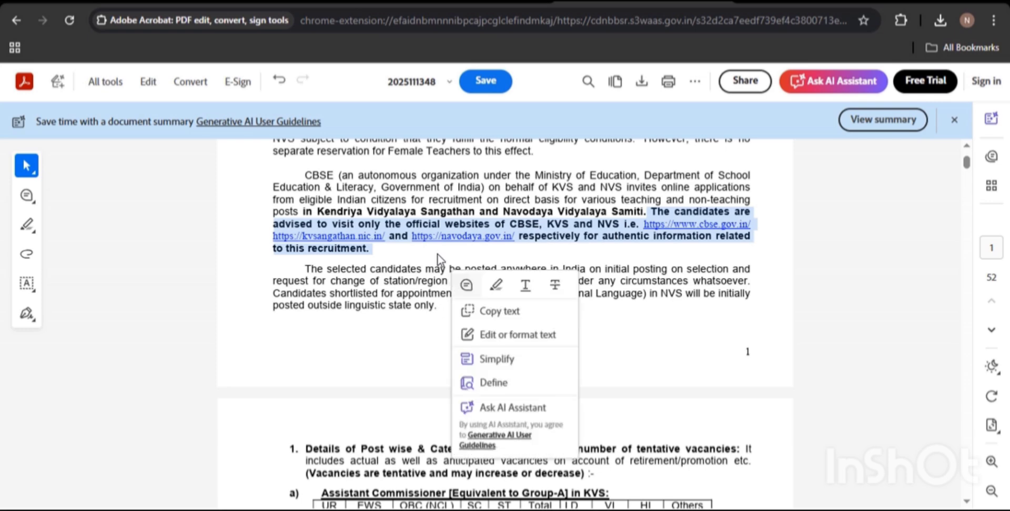
{"action": "left_click", "coordinate": [499, 287]}
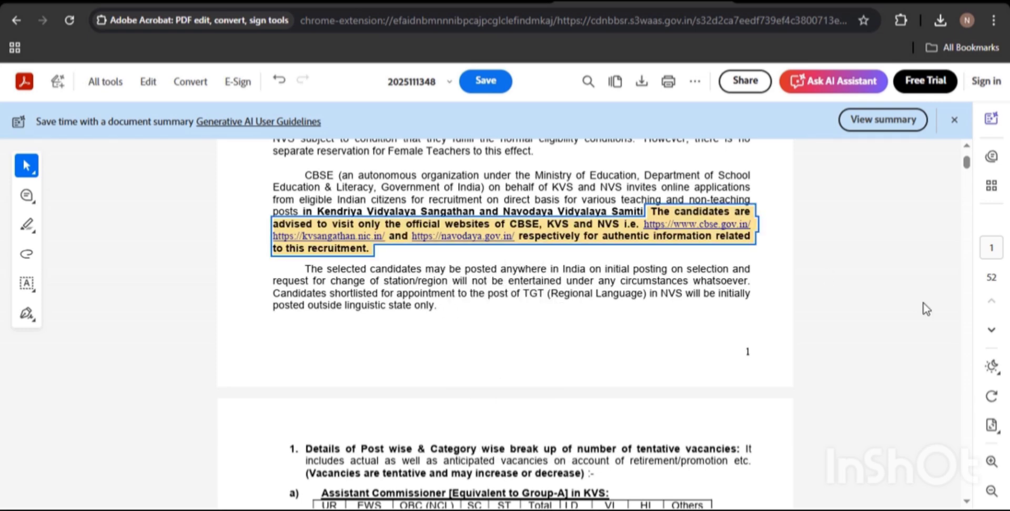
- Return to the Notification/Recruitment list and open the link to apply for teaching and non-teaching posts, accepting the external redirect
{"action": "scroll", "coordinate": [923, 303], "scroll_direction": "down", "scroll_amount": 5}
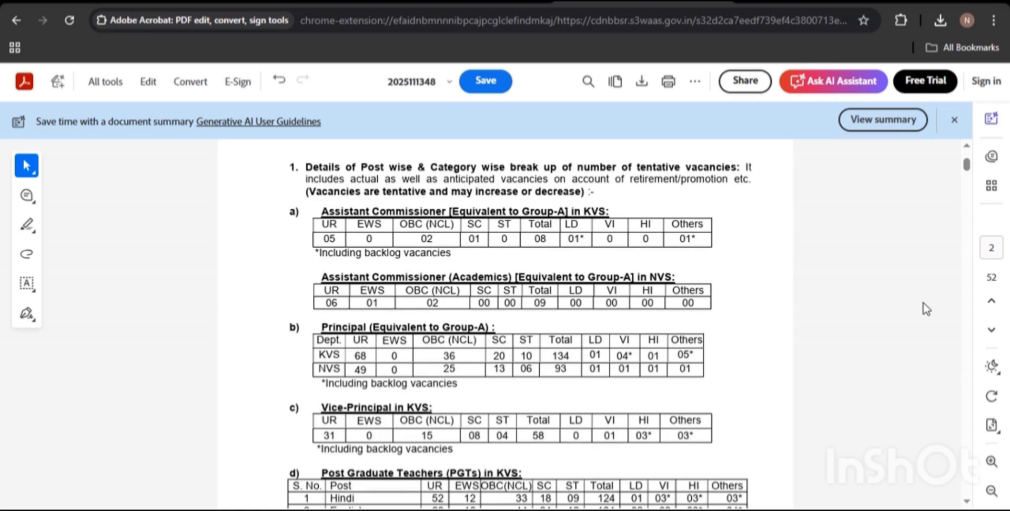
{"action": "scroll", "coordinate": [924, 303], "scroll_direction": "down", "scroll_amount": 20}
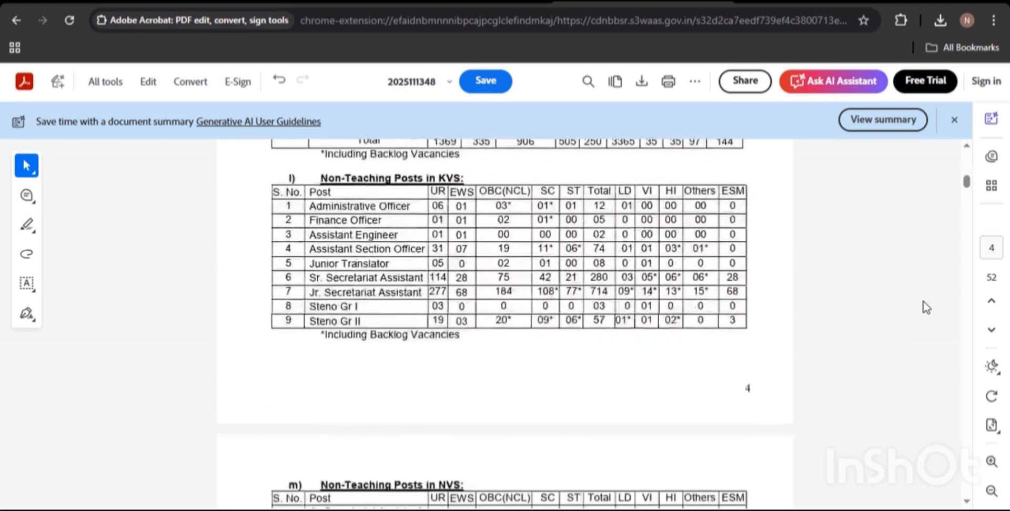
{"action": "scroll", "coordinate": [924, 302], "scroll_direction": "up", "scroll_amount": 20}
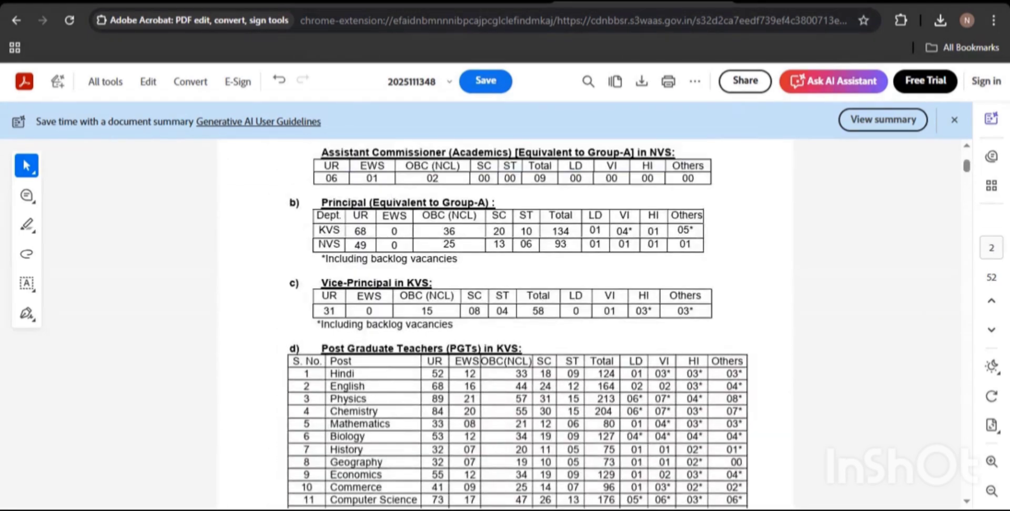
{"action": "left_click", "coordinate": [467, 2]}
{"action": "scroll", "coordinate": [864, 341], "scroll_direction": "down", "scroll_amount": 1}
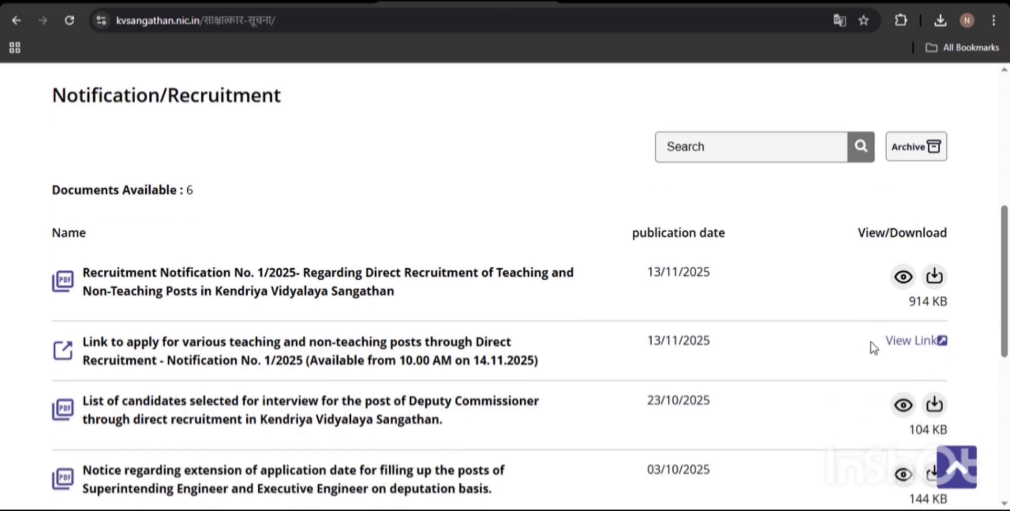
{"action": "left_click", "coordinate": [925, 342]}
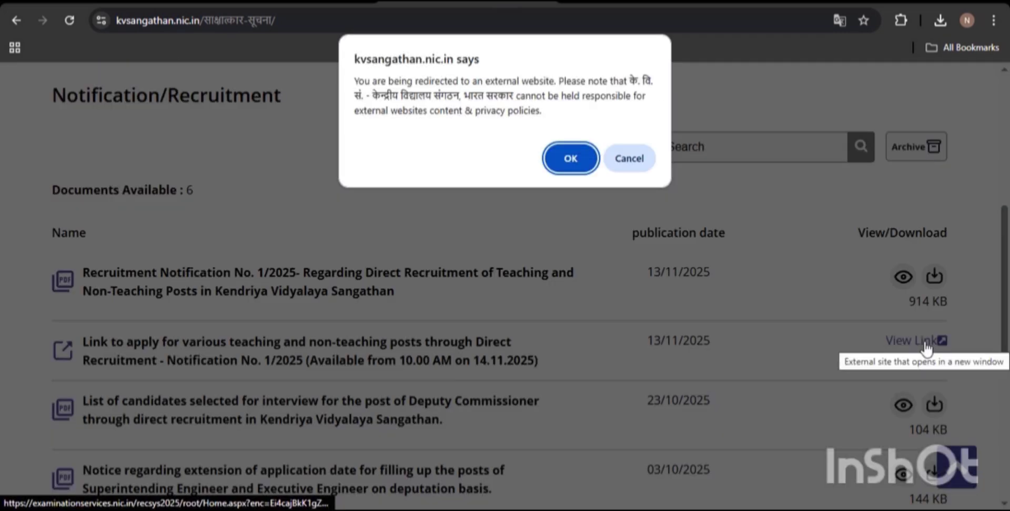
{"action": "left_click", "coordinate": [568, 160]}
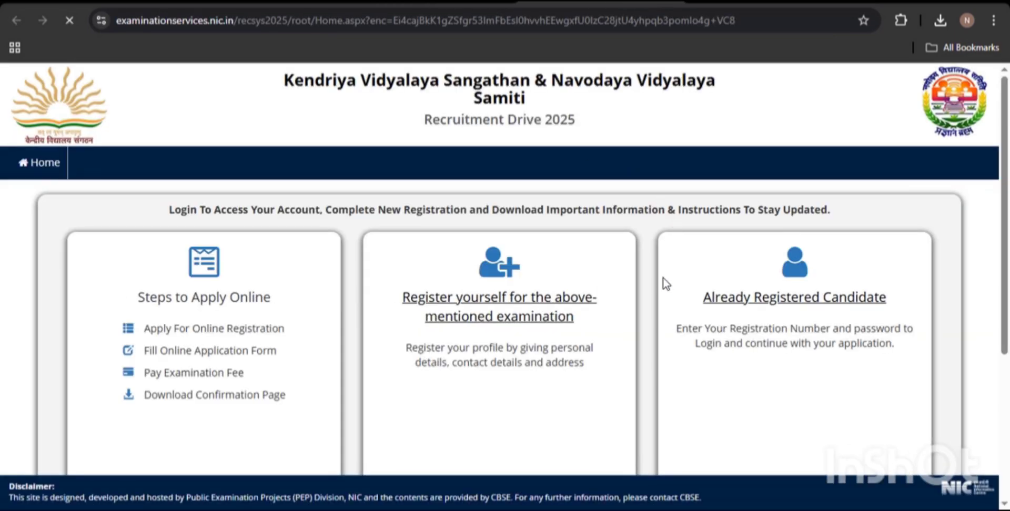
- Start a new registration on the KVS and NVS Recruitment Drive 2025 portal
{"action": "scroll", "coordinate": [663, 279], "scroll_direction": "down", "scroll_amount": 2}
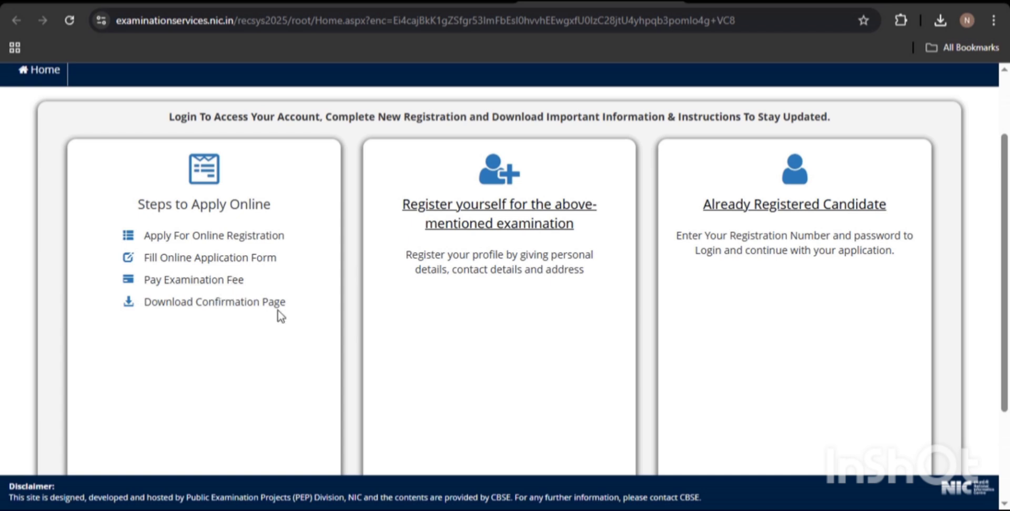
{"action": "scroll", "coordinate": [279, 315], "scroll_direction": "down", "scroll_amount": 2}
{"action": "scroll", "coordinate": [278, 314], "scroll_direction": "up", "scroll_amount": 2}
{"action": "scroll", "coordinate": [278, 316], "scroll_direction": "down", "scroll_amount": 1}
{"action": "scroll", "coordinate": [279, 316], "scroll_direction": "down", "scroll_amount": 1}
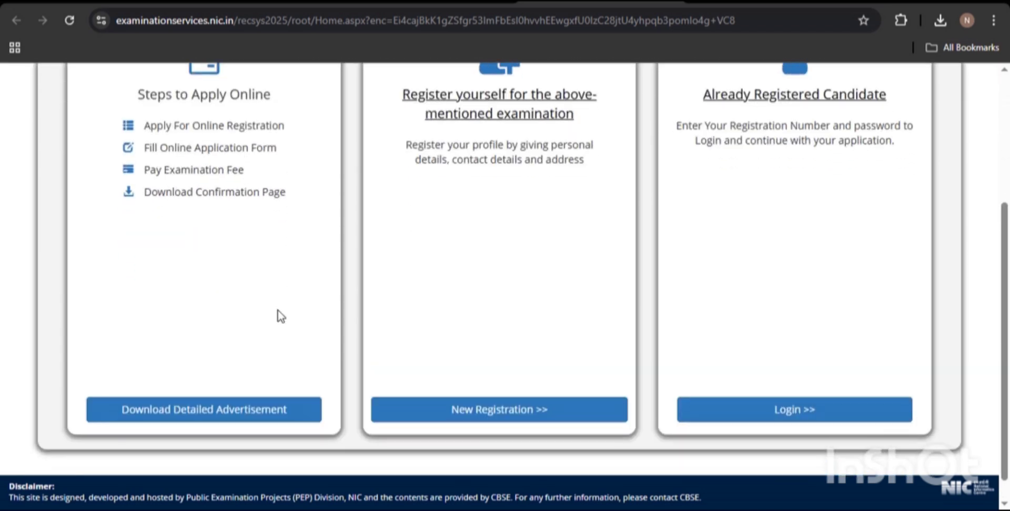
{"action": "left_click", "coordinate": [483, 420]}
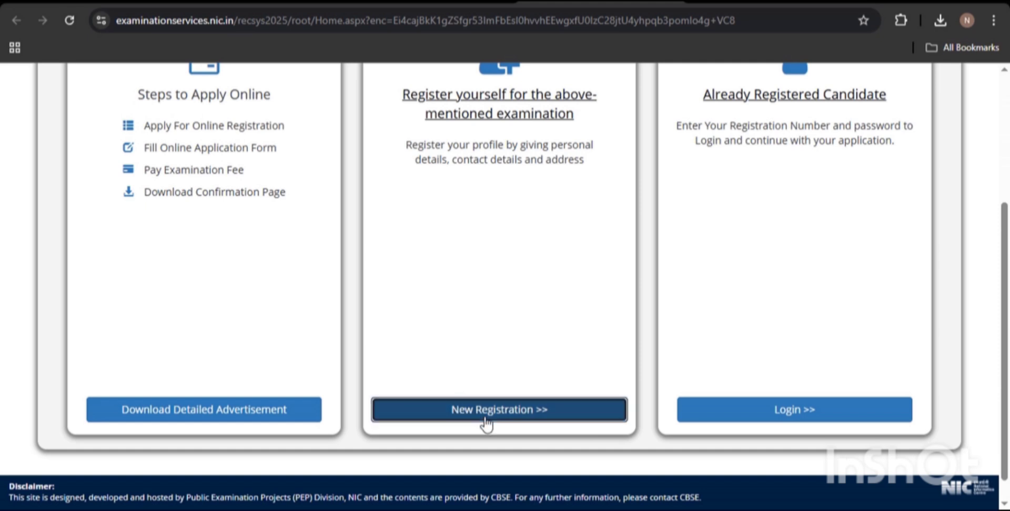
- Read the application instructions covering examination fees, payment modes, photograph and signature upload guidelines, and password rules
{"action": "scroll", "coordinate": [450, 402], "scroll_direction": "down", "scroll_amount": 2}
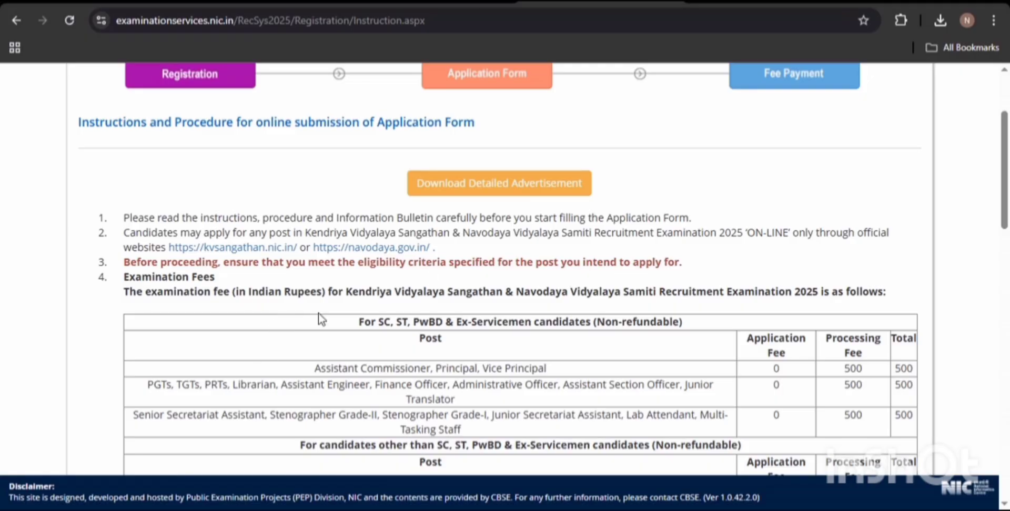
{"action": "scroll", "coordinate": [444, 322], "scroll_direction": "down", "scroll_amount": 3}
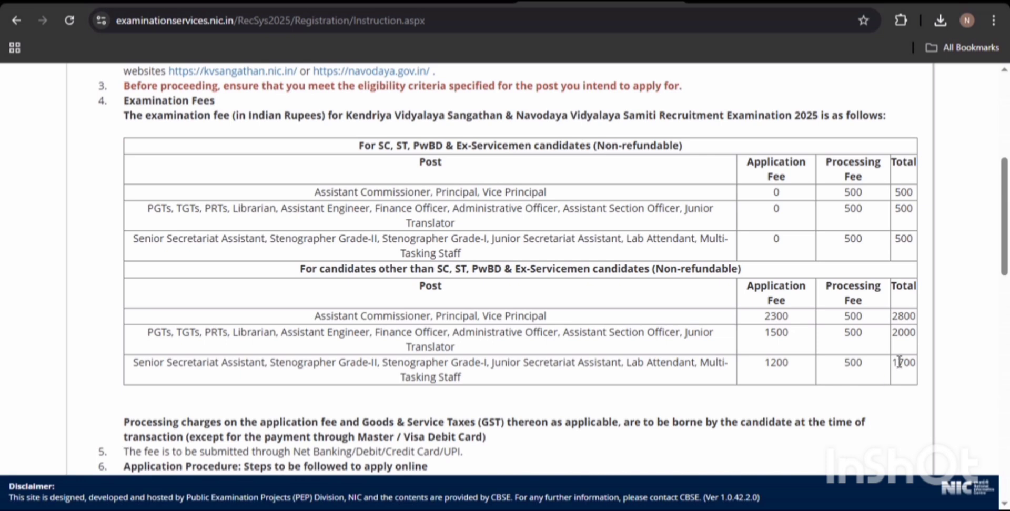
{"action": "scroll", "coordinate": [747, 439], "scroll_direction": "down", "scroll_amount": 1}
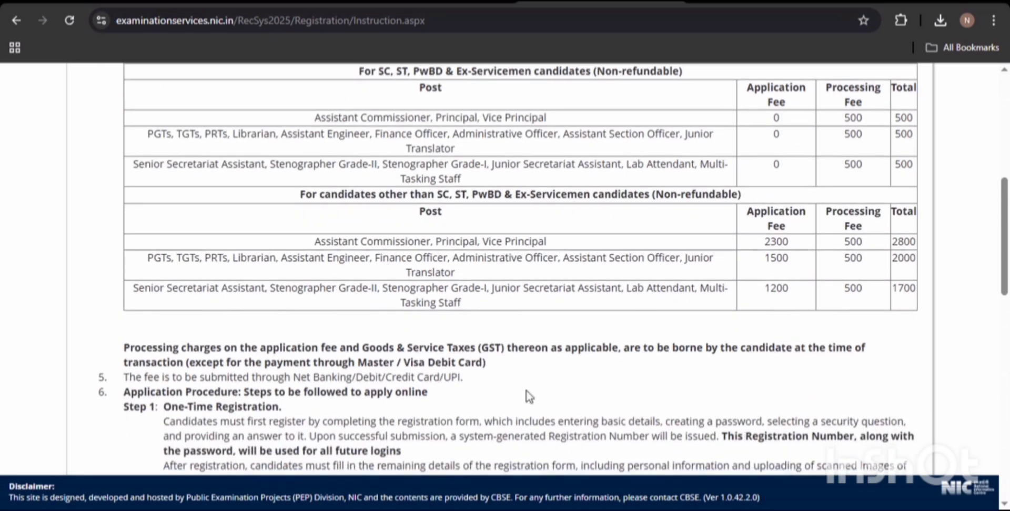
{"action": "scroll", "coordinate": [509, 401], "scroll_direction": "down", "scroll_amount": 1}
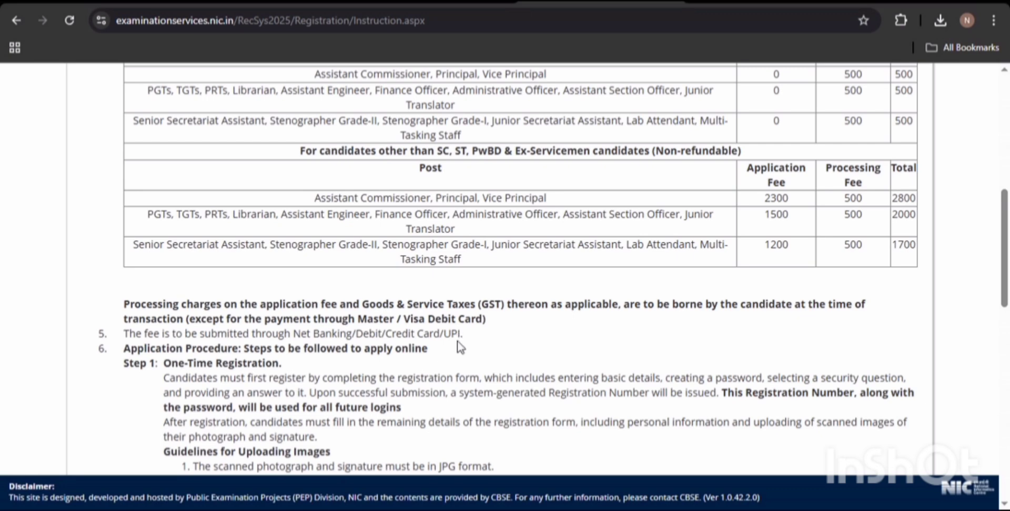
{"action": "left_click_drag", "start_coordinate": [465, 336], "coordinate": [293, 337]}
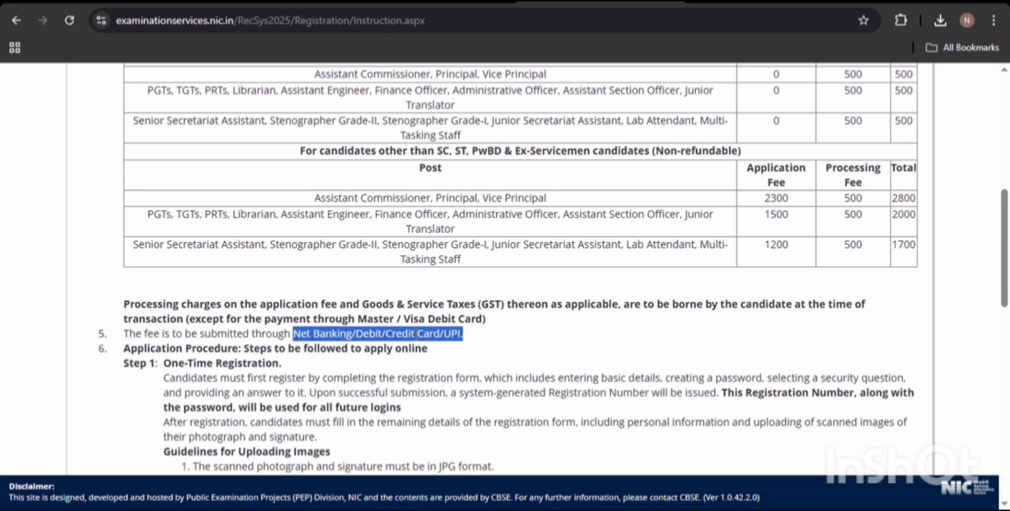
{"action": "scroll", "coordinate": [415, 333], "scroll_direction": "down", "scroll_amount": 2}
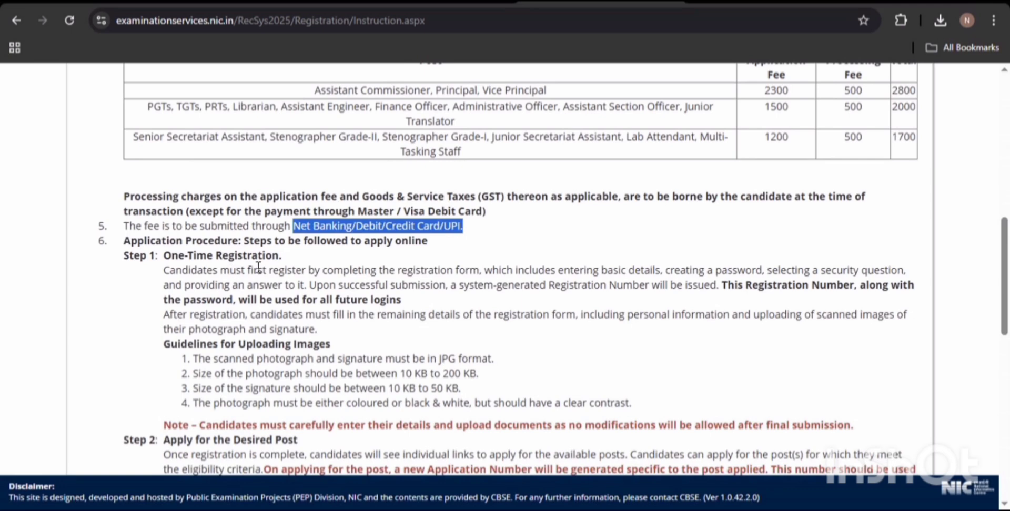
{"action": "scroll", "coordinate": [435, 297], "scroll_direction": "down", "scroll_amount": 2}
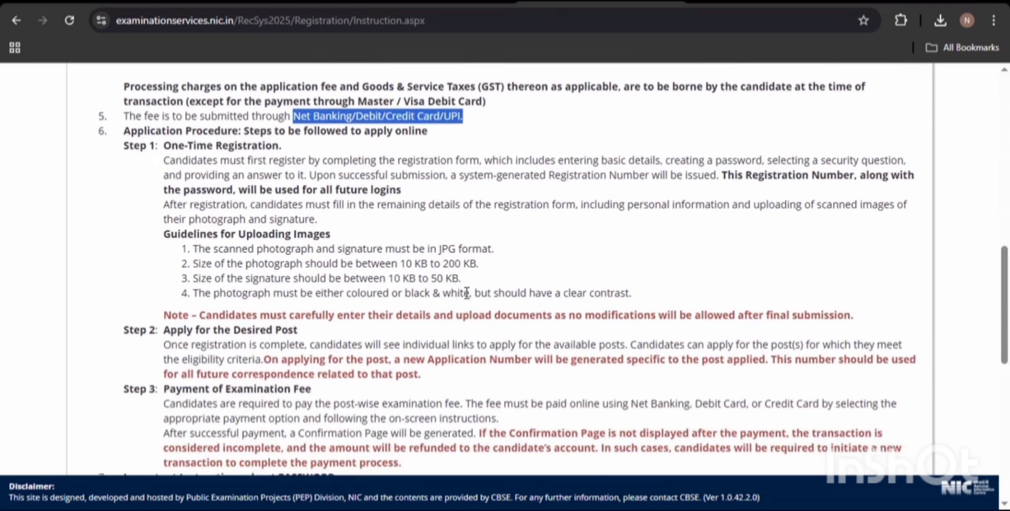
{"action": "left_click_drag", "start_coordinate": [195, 248], "coordinate": [635, 293]}
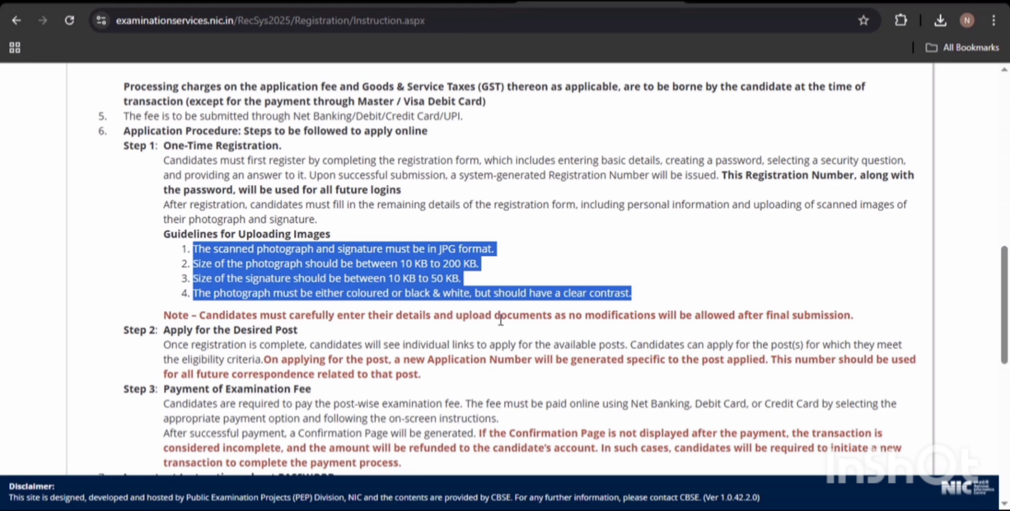
{"action": "left_click", "coordinate": [740, 230]}
{"action": "scroll", "coordinate": [742, 232], "scroll_direction": "down", "scroll_amount": 2}
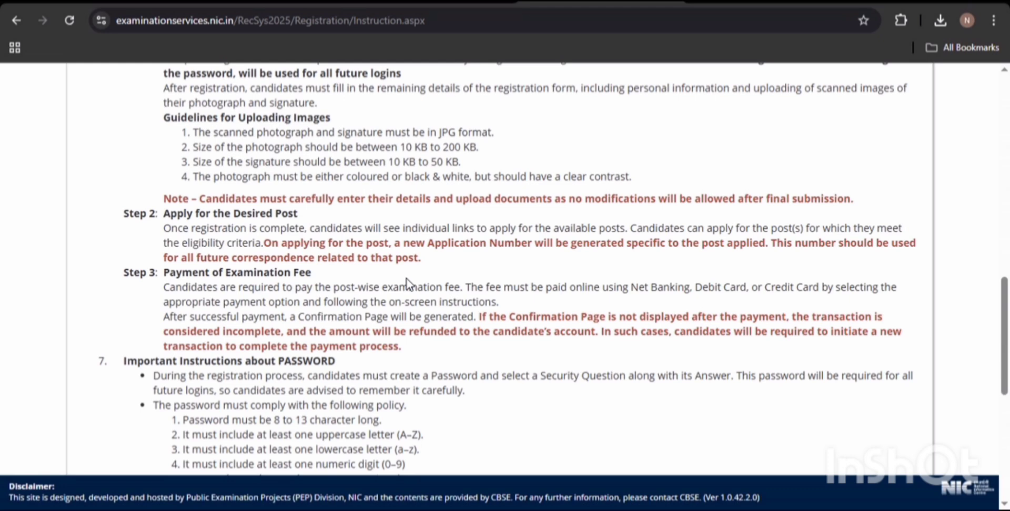
{"action": "scroll", "coordinate": [391, 321], "scroll_direction": "down", "scroll_amount": 2}
{"action": "scroll", "coordinate": [373, 331], "scroll_direction": "down", "scroll_amount": 3}
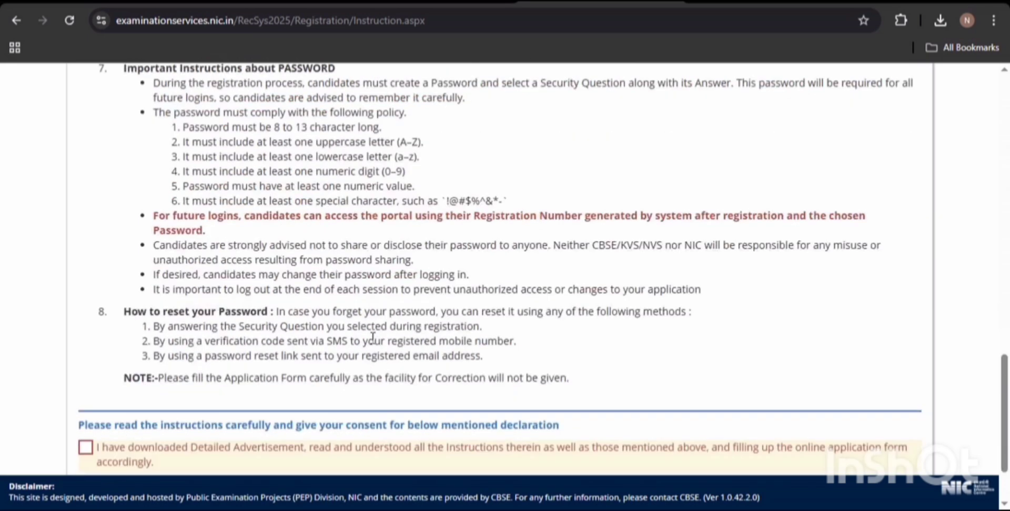
- Accept the declaration on having read the detailed advertisement and instructions, and proceed to the registration form
{"action": "scroll", "coordinate": [371, 266], "scroll_direction": "down", "scroll_amount": 2}
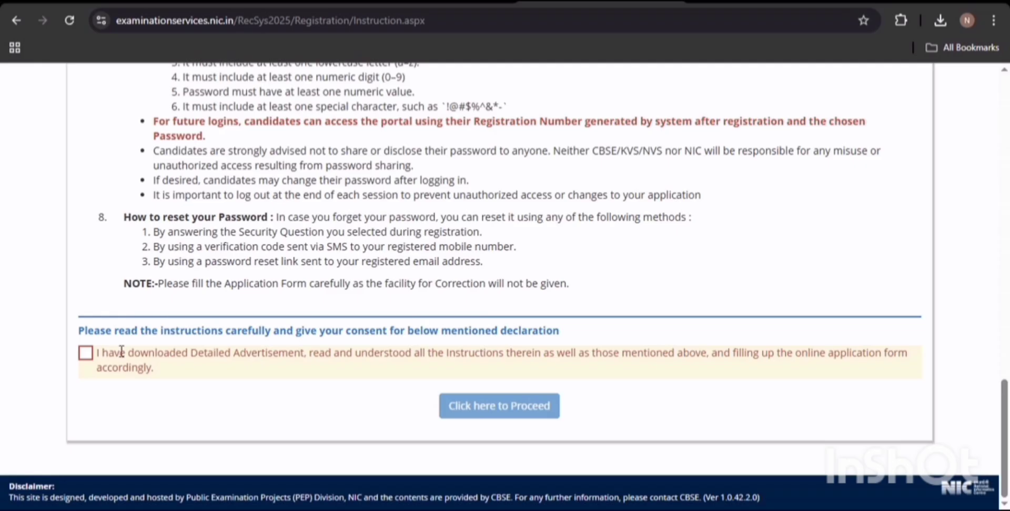
{"action": "left_click", "coordinate": [87, 355]}
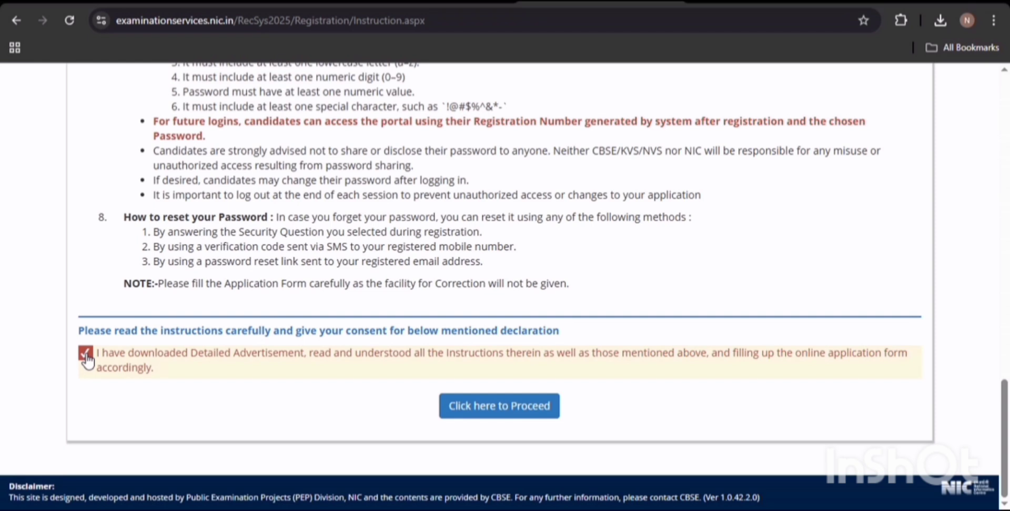
{"action": "left_click", "coordinate": [520, 412]}
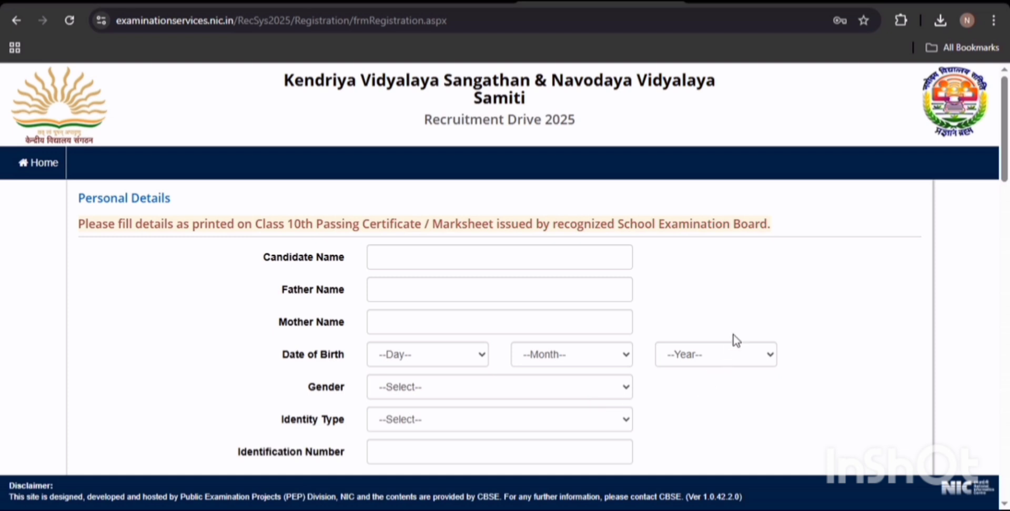
- Fill in the candidate's, father's and mother's names under Personal Details
{"action": "scroll", "coordinate": [742, 324], "scroll_direction": "down", "scroll_amount": 20}
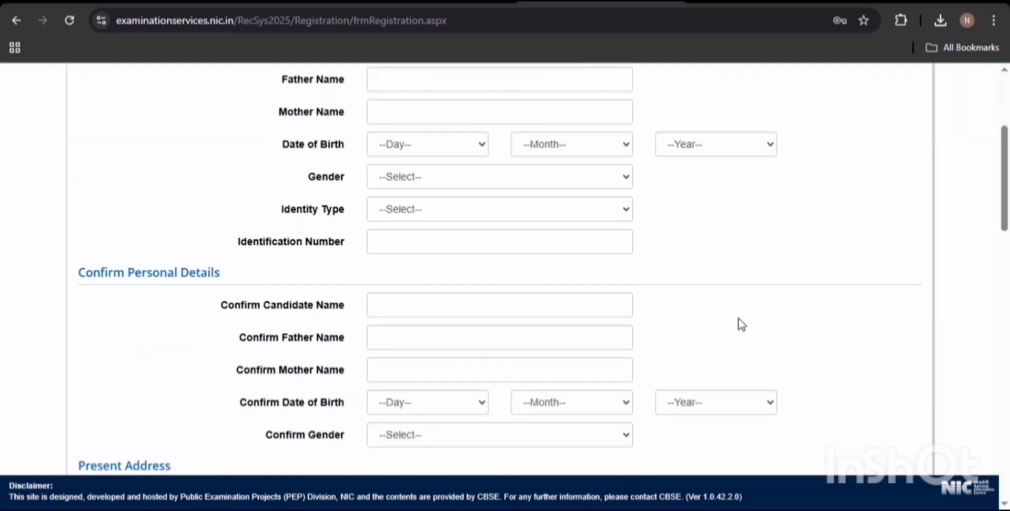
{"action": "scroll", "coordinate": [741, 325], "scroll_direction": "down", "scroll_amount": 5}
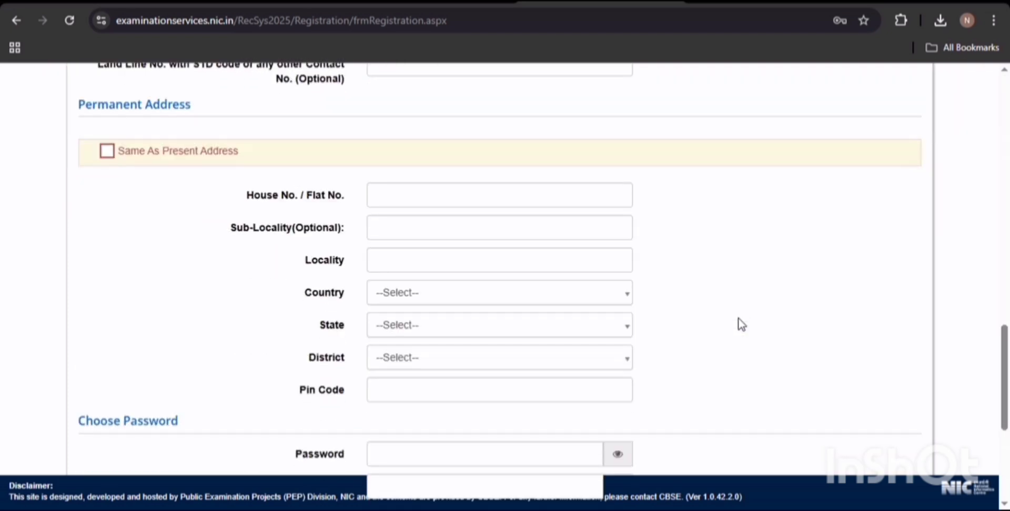
{"action": "scroll", "coordinate": [742, 324], "scroll_direction": "down", "scroll_amount": 2}
{"action": "scroll", "coordinate": [742, 325], "scroll_direction": "up", "scroll_amount": 15}
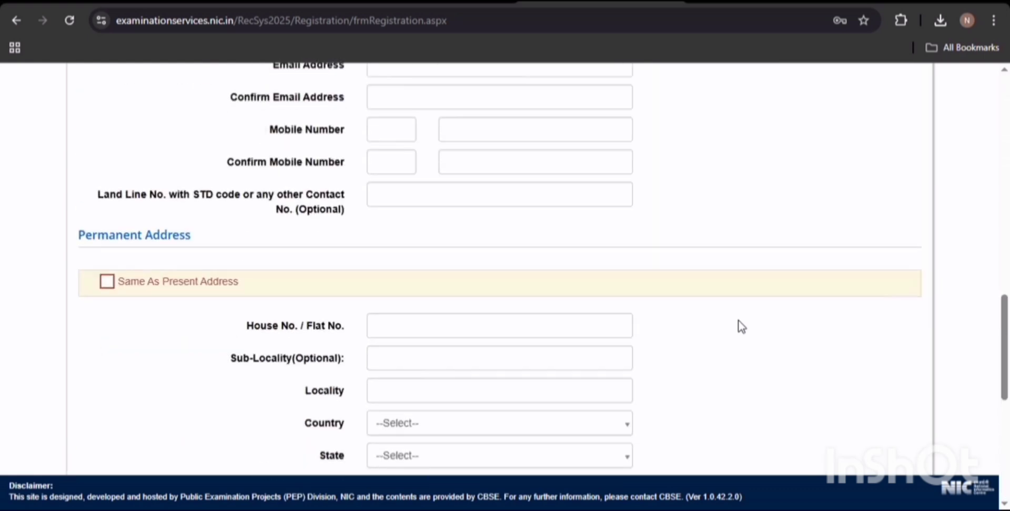
{"action": "scroll", "coordinate": [739, 322], "scroll_direction": "up", "scroll_amount": 4}
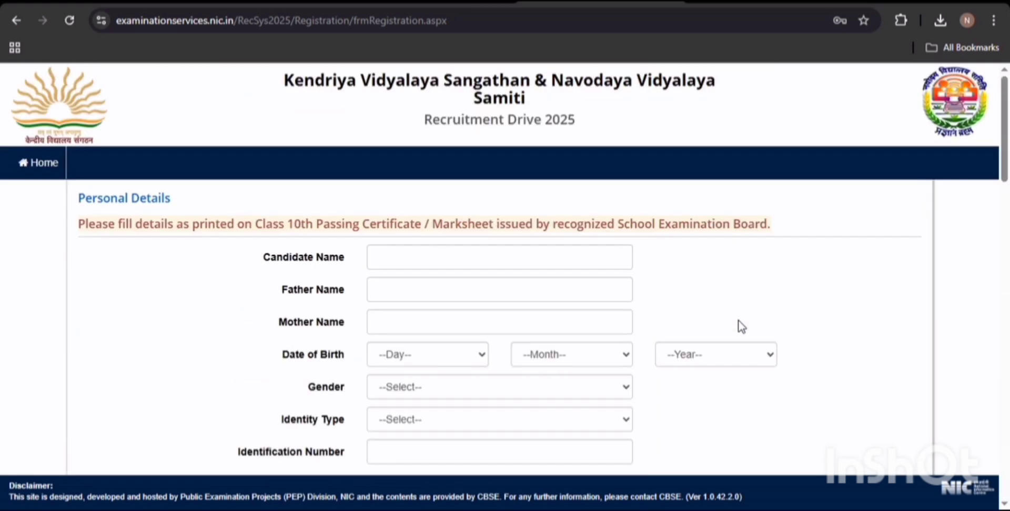
{"action": "left_click", "coordinate": [494, 247]}
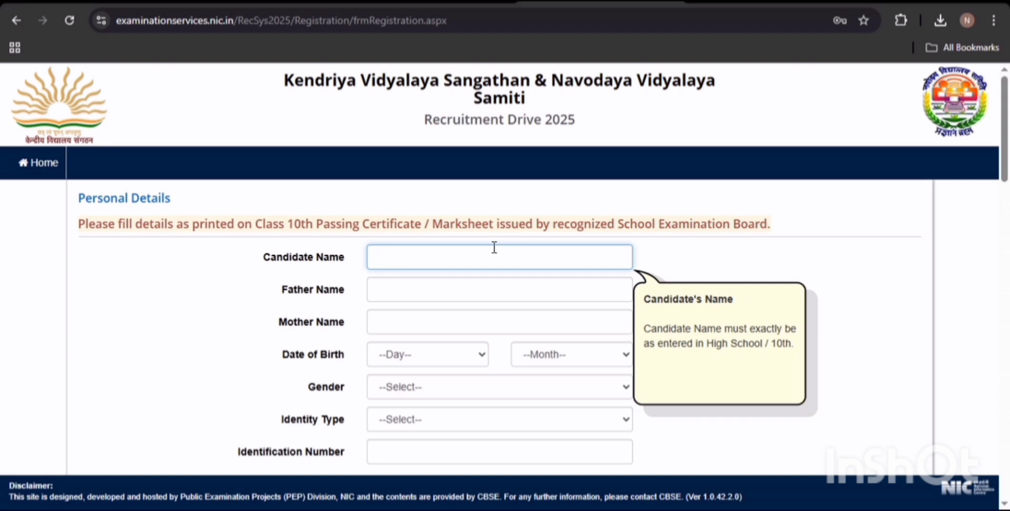
{"action": "type", "text": "Radha"}
{"action": "left_click", "coordinate": [439, 290]}
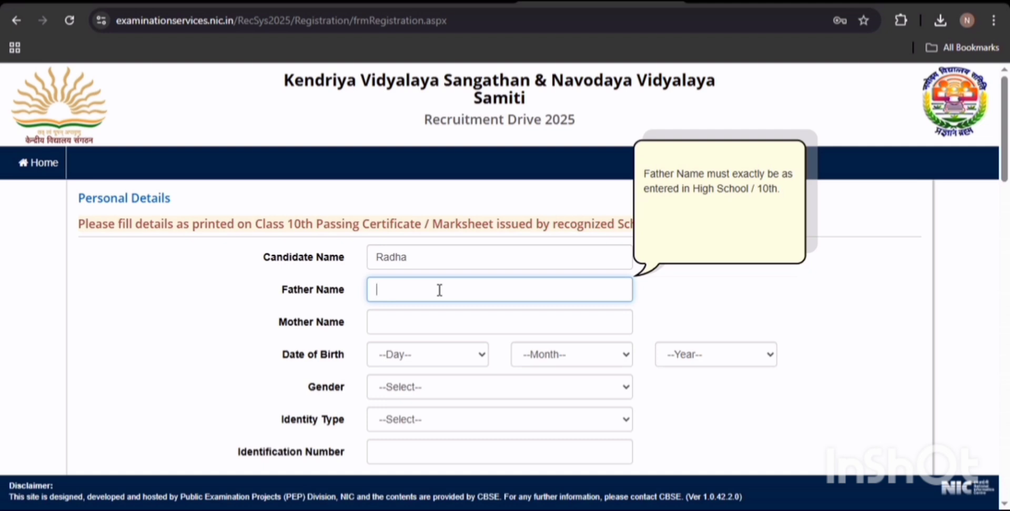
{"action": "type", "text": "Akash"}
{"action": "left_click", "coordinate": [429, 319]}
{"action": "type", "text": "Indu"}
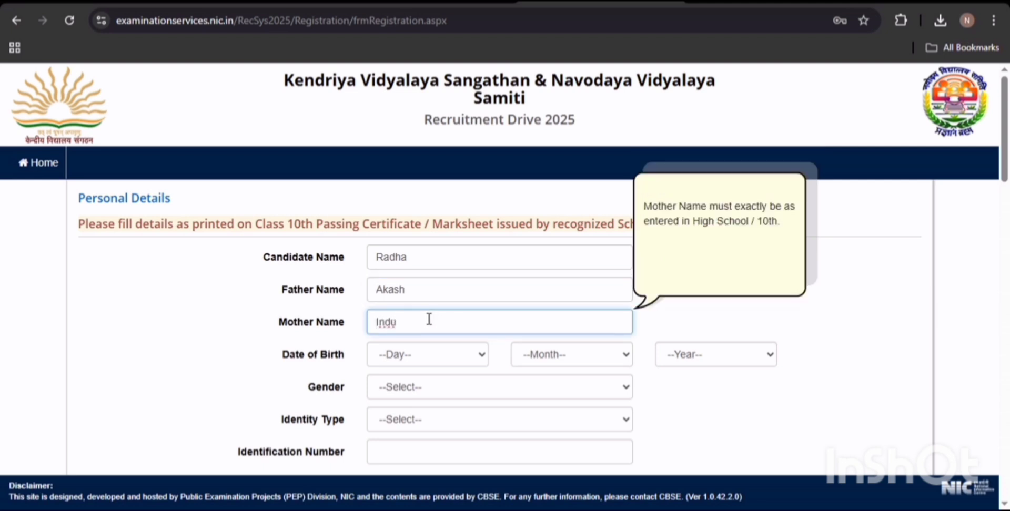
- Select the candidate's date of birth under Personal Details, correcting the birth year
{"action": "left_click", "coordinate": [452, 359]}
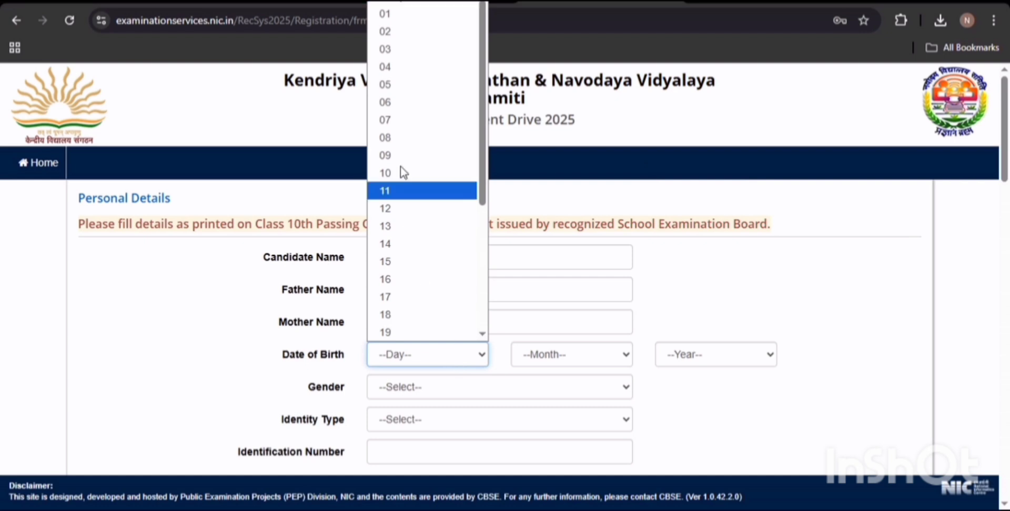
{"action": "left_click", "coordinate": [414, 84]}
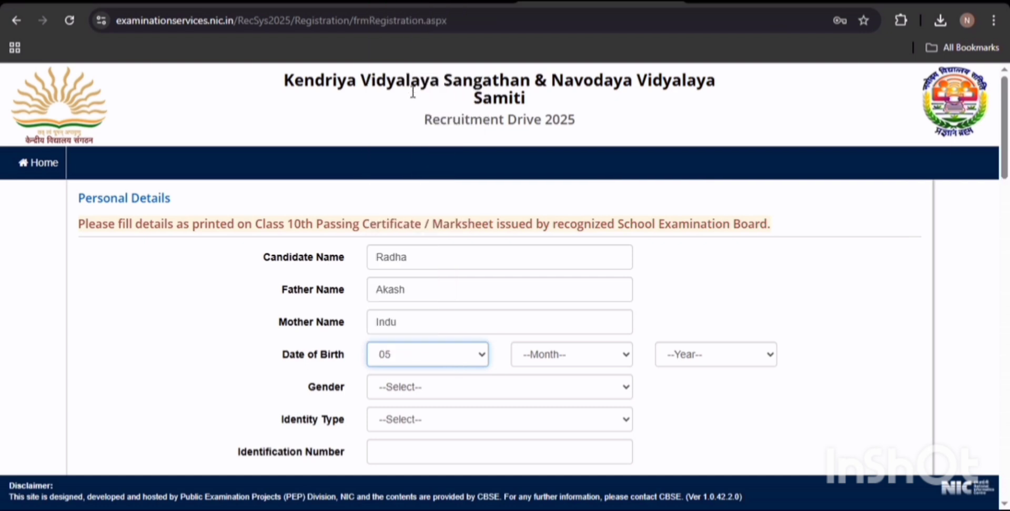
{"action": "left_click", "coordinate": [542, 354]}
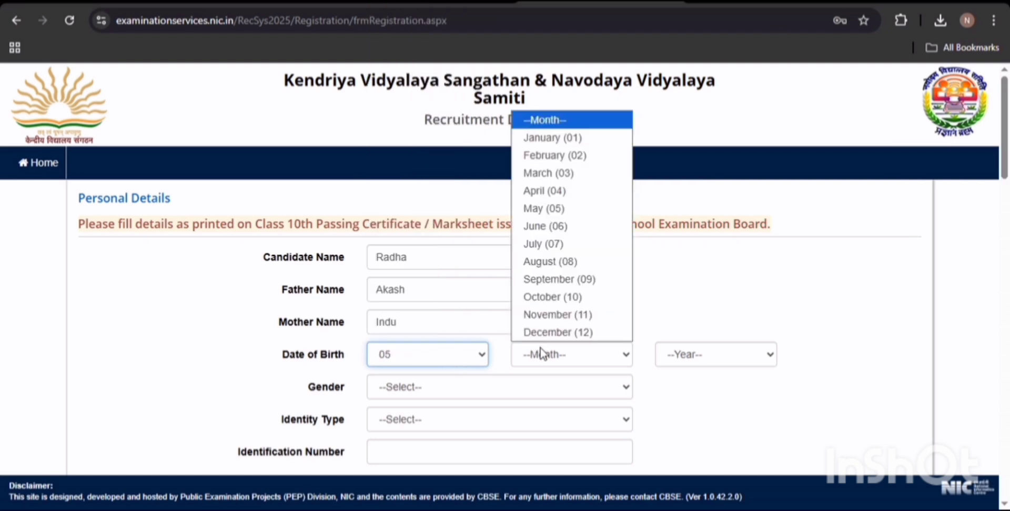
{"action": "left_click", "coordinate": [578, 226]}
{"action": "left_click", "coordinate": [692, 352]}
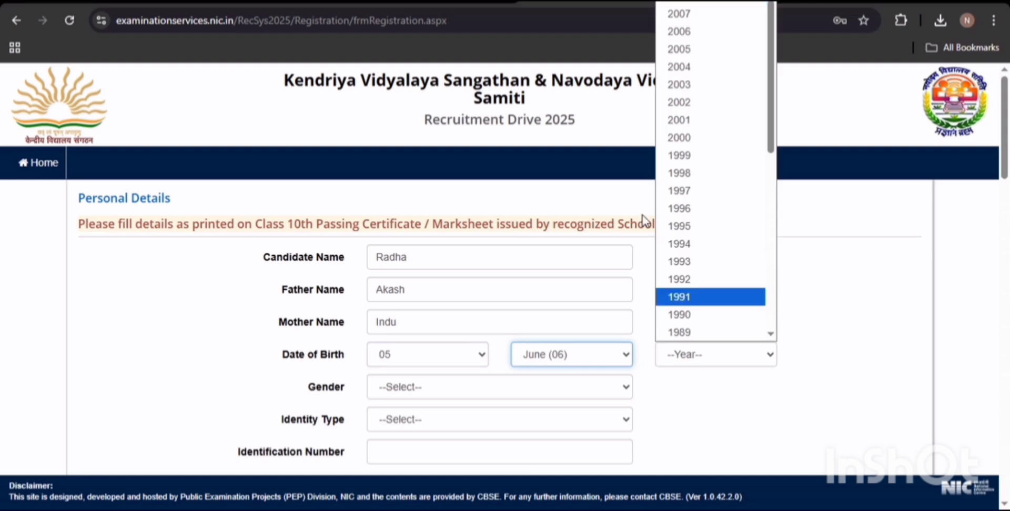
{"action": "left_click", "coordinate": [689, 120]}
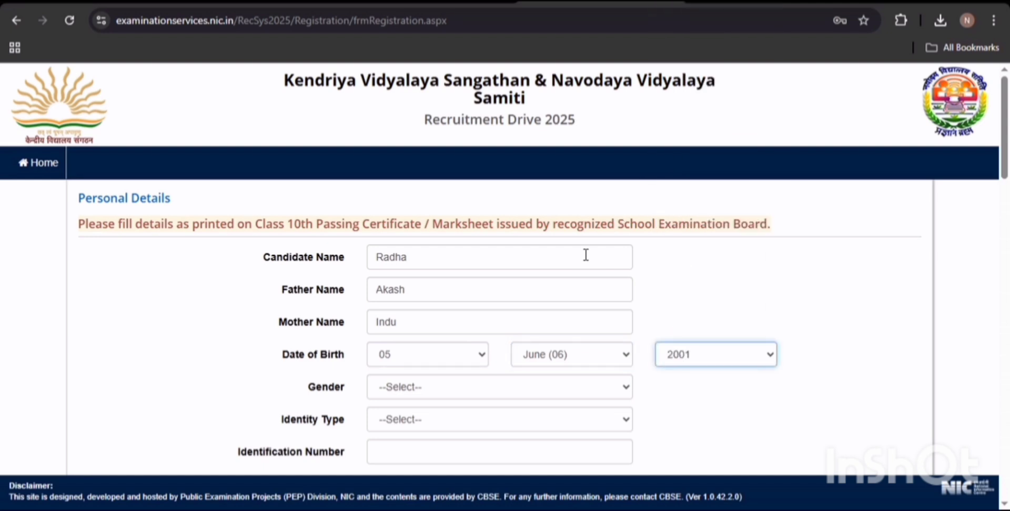
{"action": "left_click", "coordinate": [679, 357]}
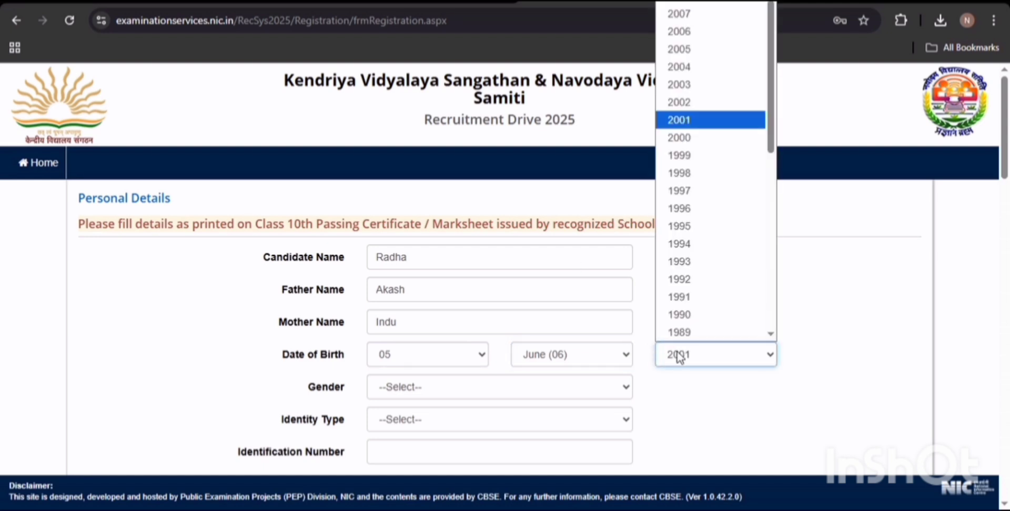
{"action": "left_click", "coordinate": [682, 176]}
- Set the gender to Female and the identity type to Any Other Valid Govt Identity with photograph
{"action": "scroll", "coordinate": [677, 336], "scroll_direction": "down", "scroll_amount": 3}
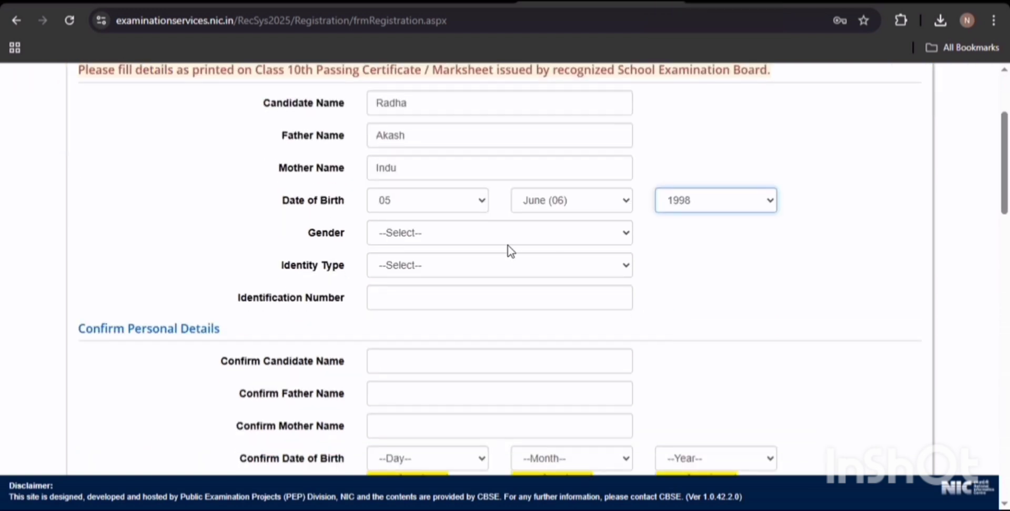
{"action": "left_click", "coordinate": [492, 230]}
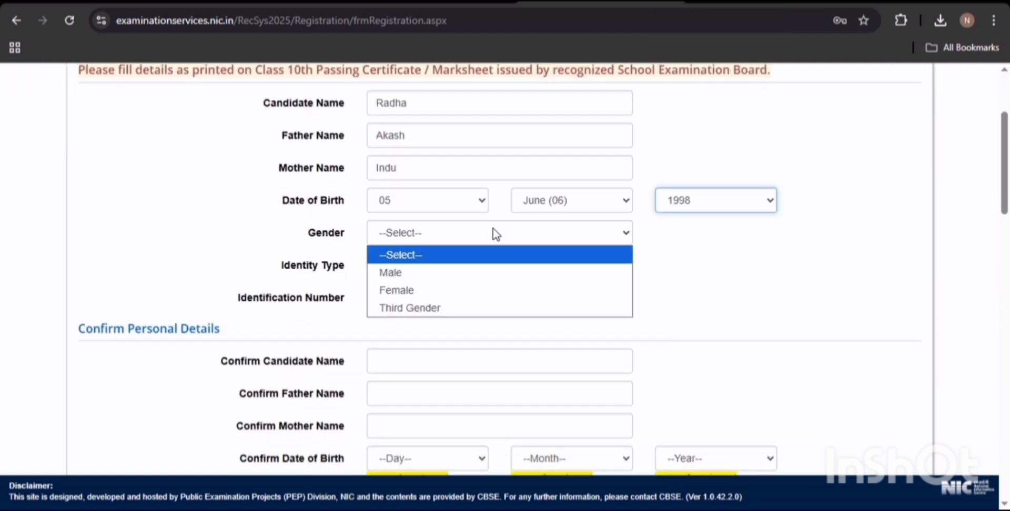
{"action": "left_click", "coordinate": [467, 294]}
{"action": "left_click", "coordinate": [462, 266]}
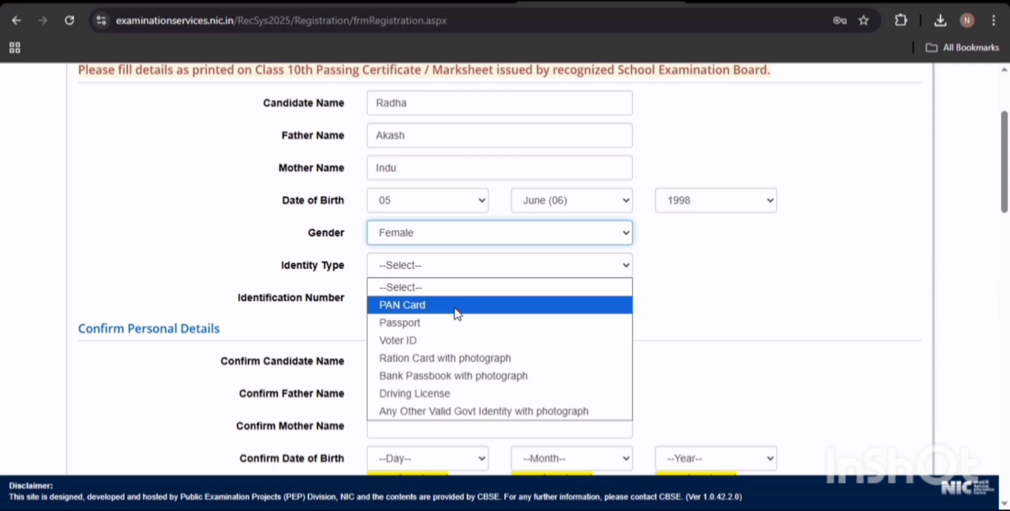
{"action": "left_click", "coordinate": [460, 415]}
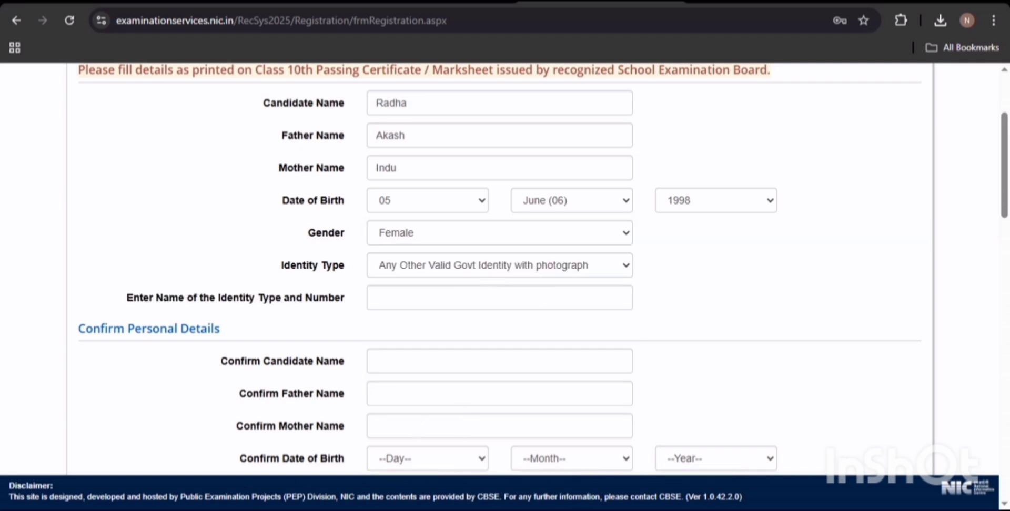
- Enter the candidate's identity number in the identity type and number field
{"action": "left_click", "coordinate": [484, 291]}
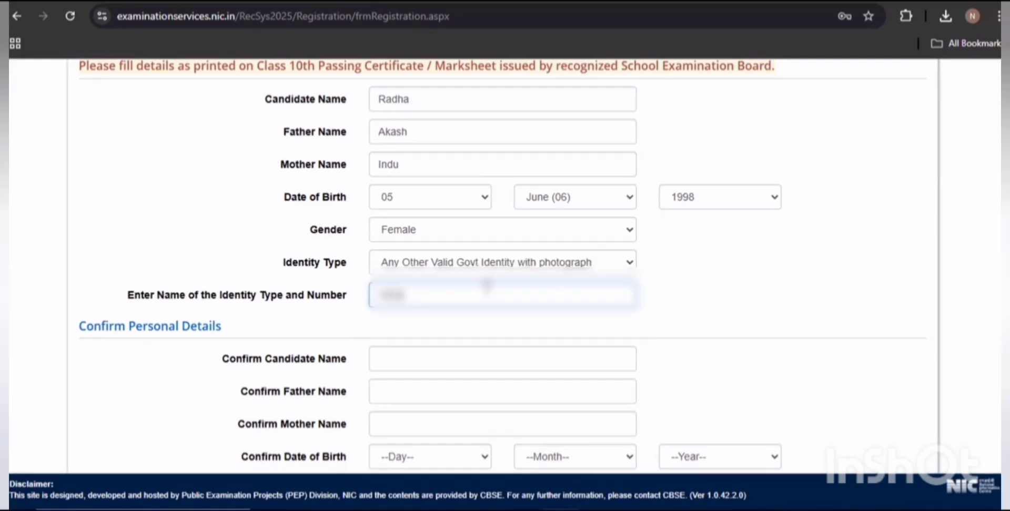
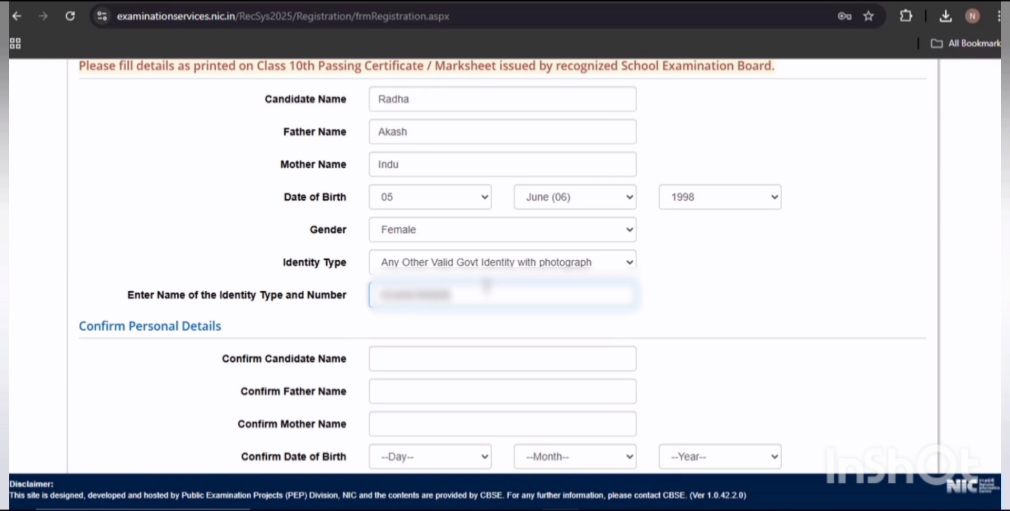
- Re-enter the candidate's and father's names under Confirm Personal Details
{"action": "scroll", "coordinate": [616, 336], "scroll_direction": "down", "scroll_amount": 1}
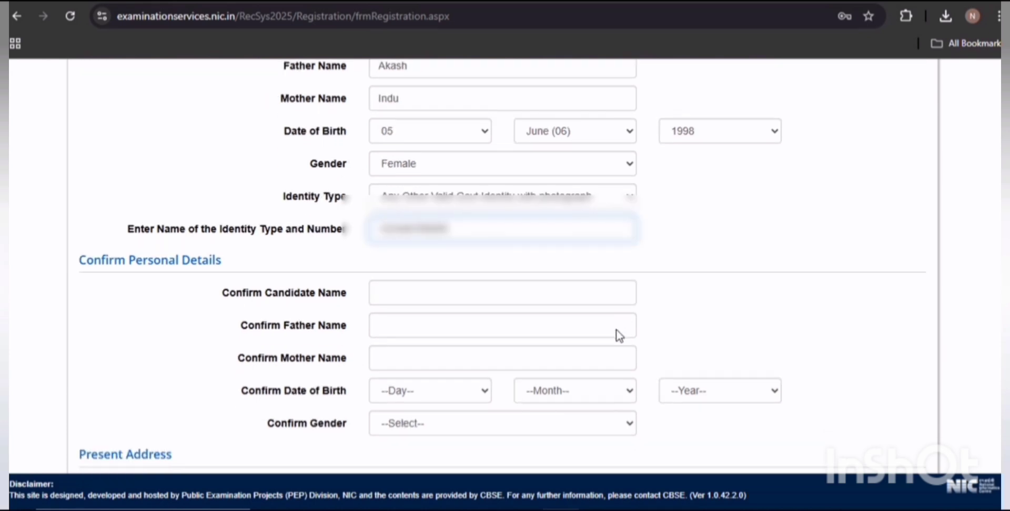
{"action": "left_click", "coordinate": [548, 286]}
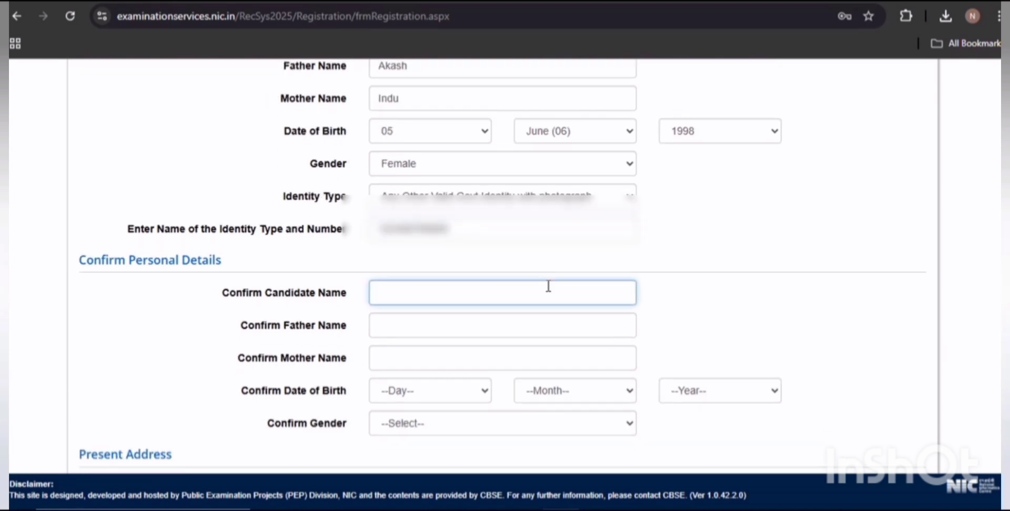
{"action": "scroll", "coordinate": [548, 287], "scroll_direction": "up", "scroll_amount": 1}
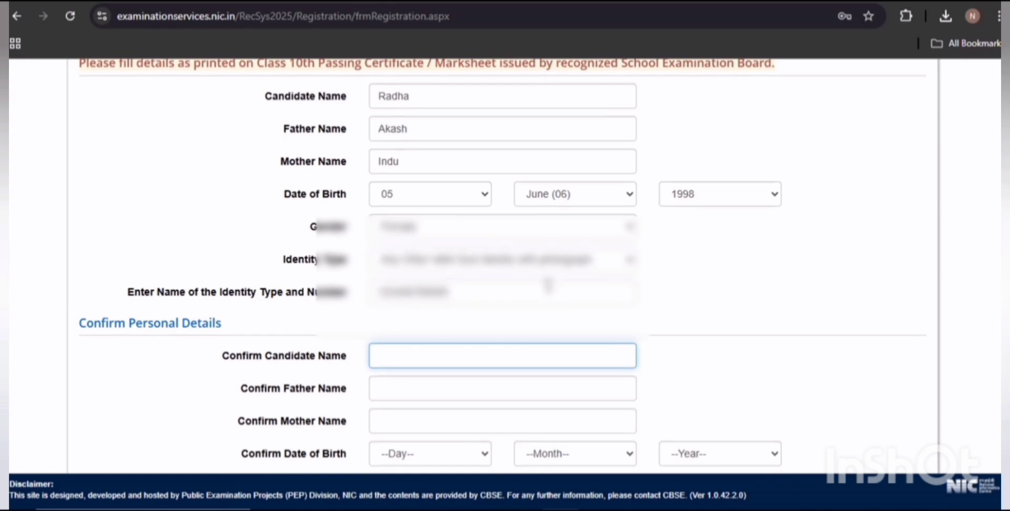
{"action": "type", "text": "Radha"}
{"action": "left_click", "coordinate": [431, 390]}
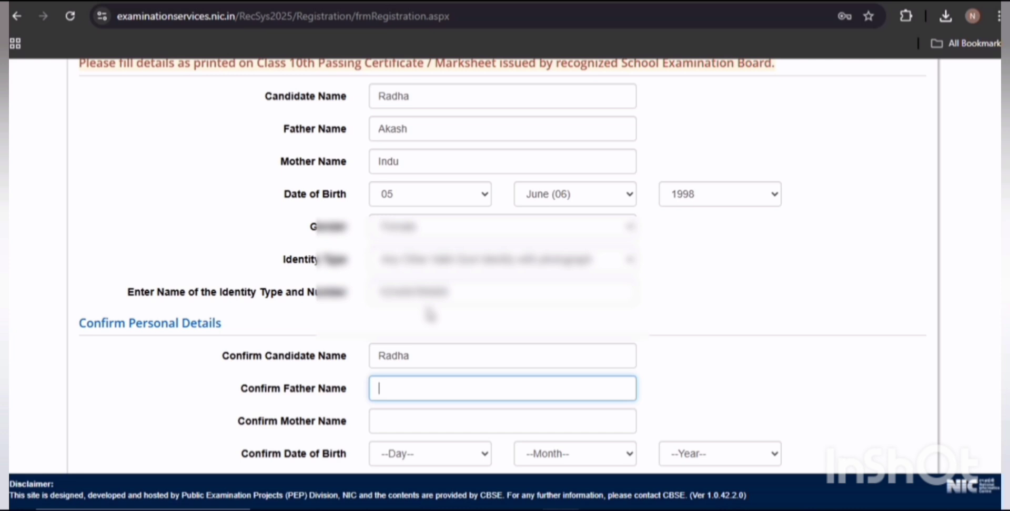
{"action": "type", "text": "Akash"}
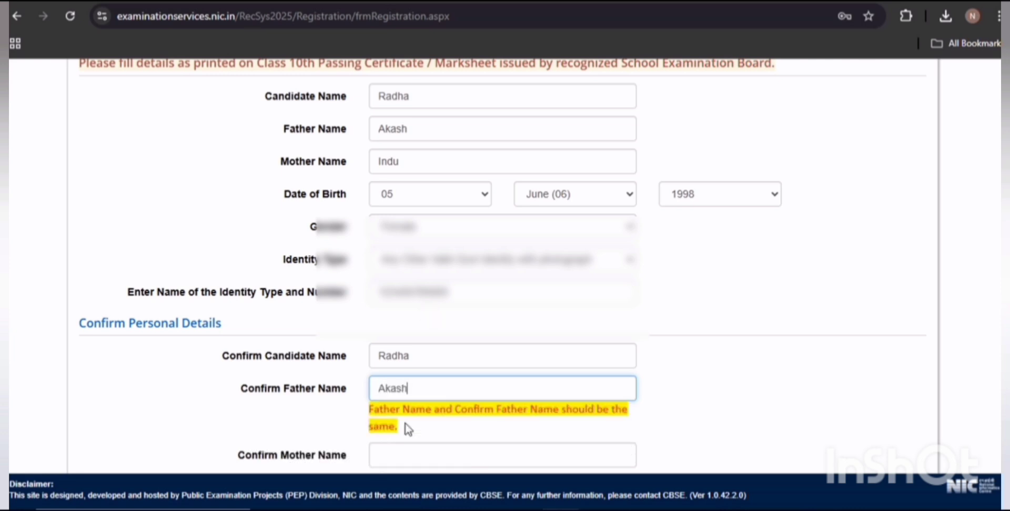
{"action": "type", "text": "Indu"}
{"action": "key", "text": "BackSpace"}
{"action": "key", "text": "BackSpace"}
{"action": "key", "text": "BackSpace"}
{"action": "key", "text": "BackSpace"}
- Re-enter the mother's name under Confirm Personal Details
{"action": "key", "text": "Tab"}
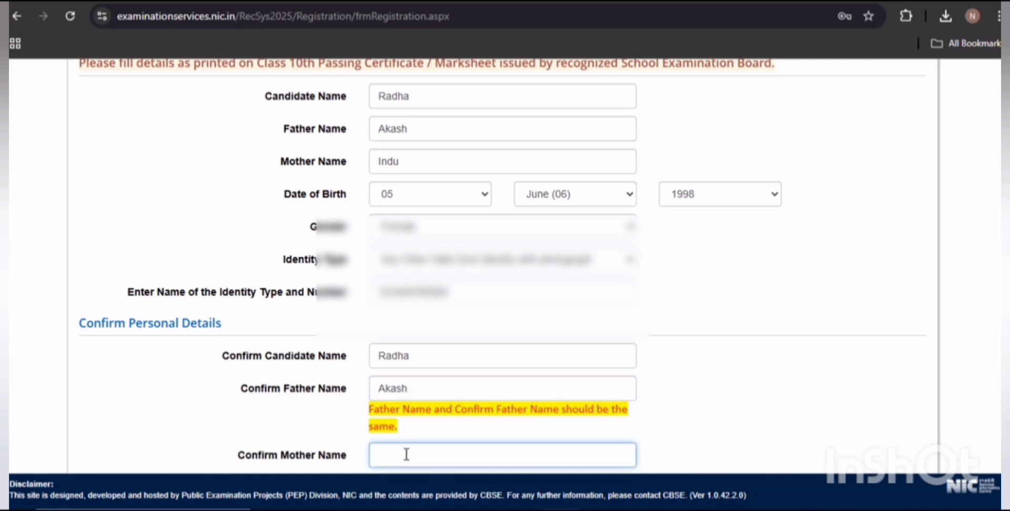
{"action": "type", "text": "Indu"}
{"action": "left_click", "coordinate": [696, 415]}
- Clear the father's name confirmation and enter the father's name again to match Personal Details
{"action": "scroll", "coordinate": [696, 416], "scroll_direction": "down", "scroll_amount": 1}
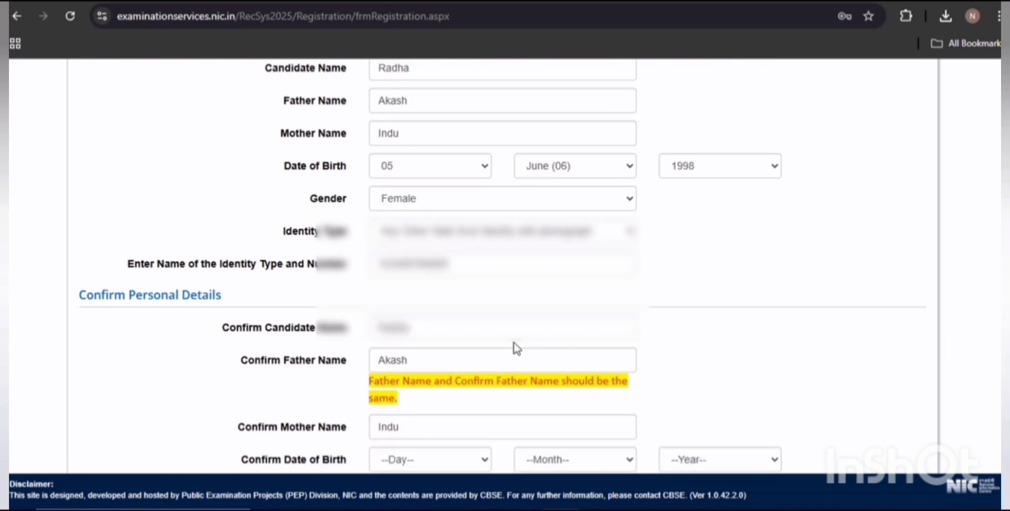
{"action": "left_click", "coordinate": [471, 361]}
{"action": "key", "text": "BackSpace"}
{"action": "key", "text": "BackSpace"}
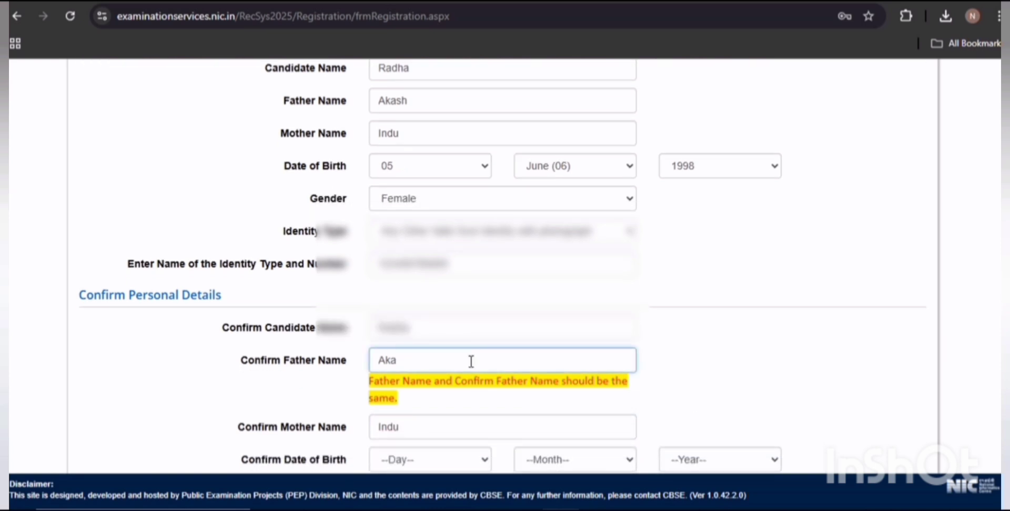
{"action": "key", "text": "BackSpace"}
{"action": "key", "text": "BackSpace"}
{"action": "key", "text": "BackSpace"}
{"action": "type", "text": "Akasg"}
{"action": "key", "text": "BackSpace"}
{"action": "type", "text": "h"}
{"action": "left_click", "coordinate": [672, 377]}
- Select the same date of birth again under Confirm Personal Details
{"action": "scroll", "coordinate": [671, 377], "scroll_direction": "down", "scroll_amount": 2}
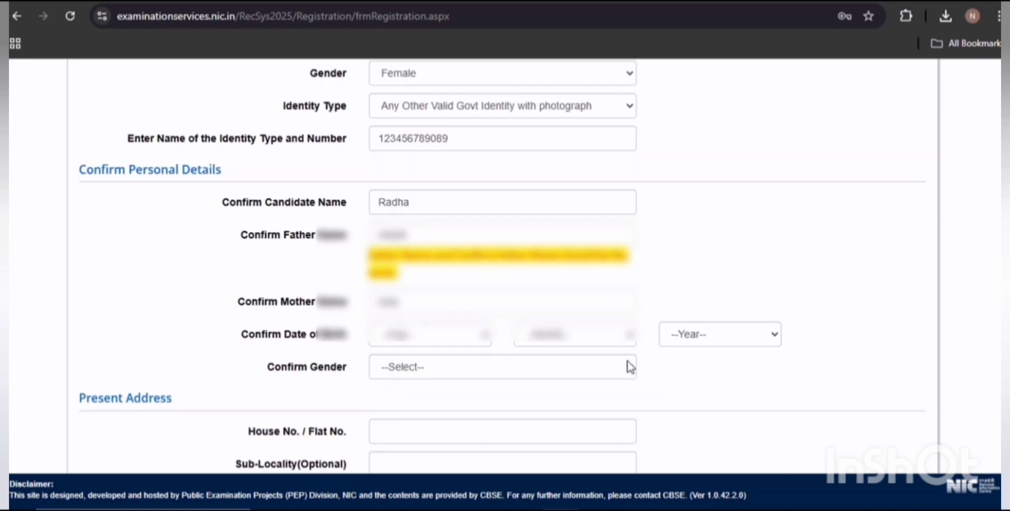
{"action": "left_click", "coordinate": [454, 336]}
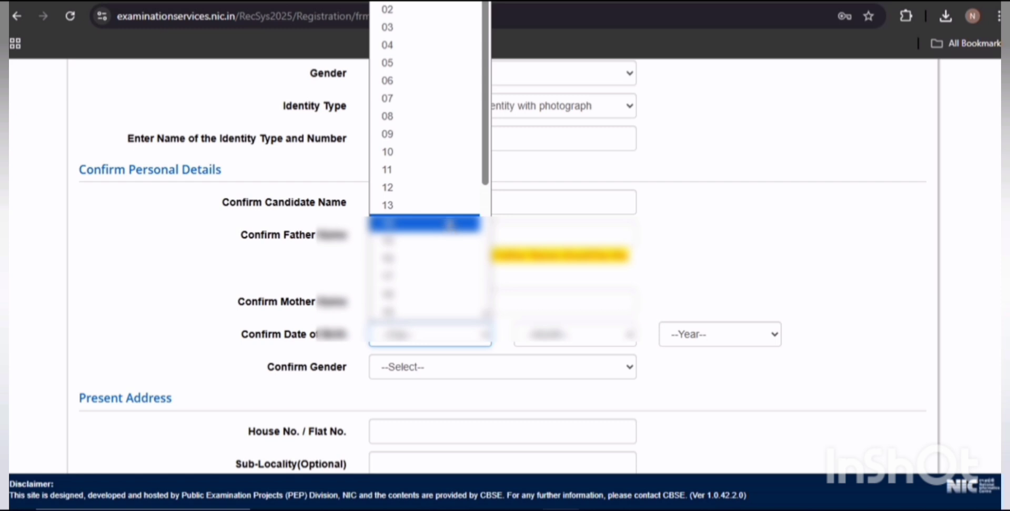
{"action": "left_click", "coordinate": [446, 68]}
{"action": "scroll", "coordinate": [489, 138], "scroll_direction": "up", "scroll_amount": 3}
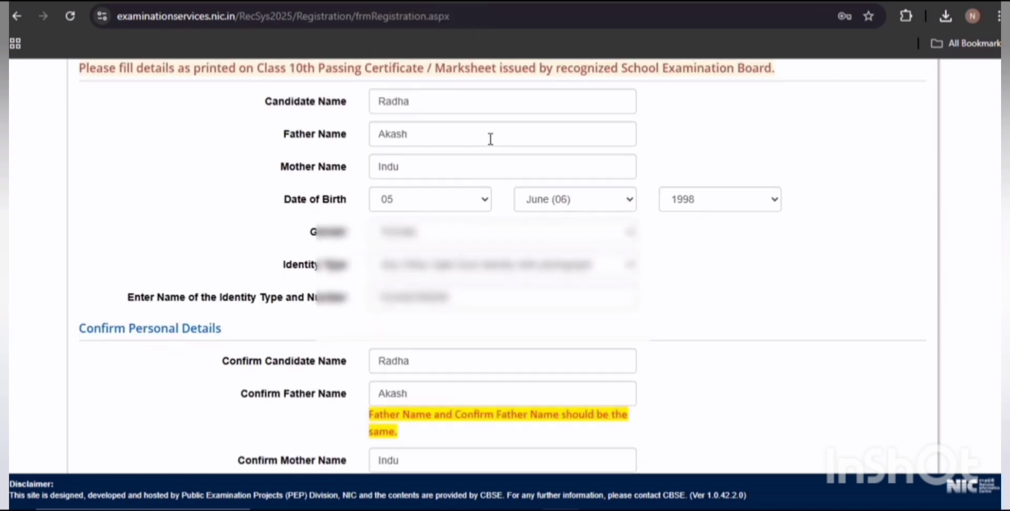
{"action": "scroll", "coordinate": [490, 138], "scroll_direction": "down", "scroll_amount": 1}
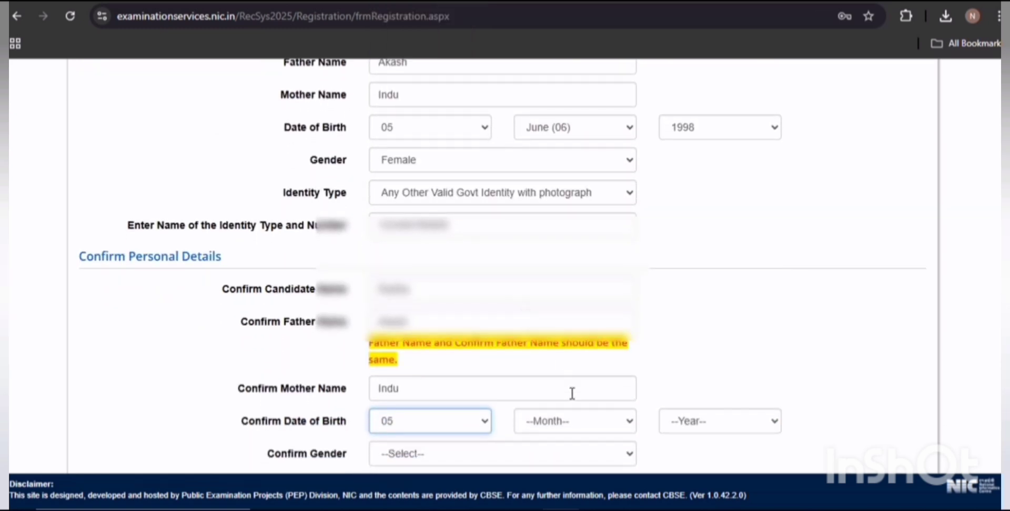
{"action": "left_click", "coordinate": [582, 425]}
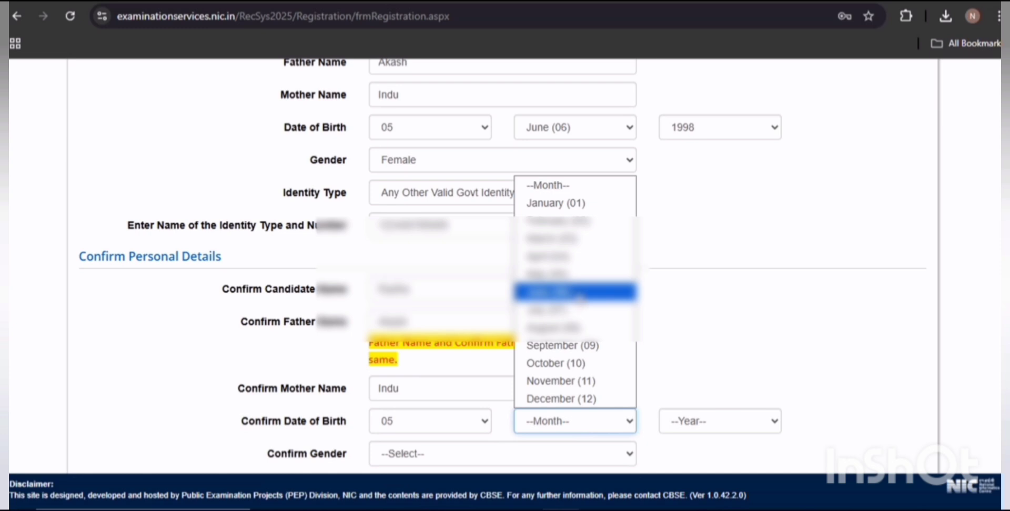
{"action": "left_click", "coordinate": [557, 292]}
{"action": "left_click", "coordinate": [688, 430]}
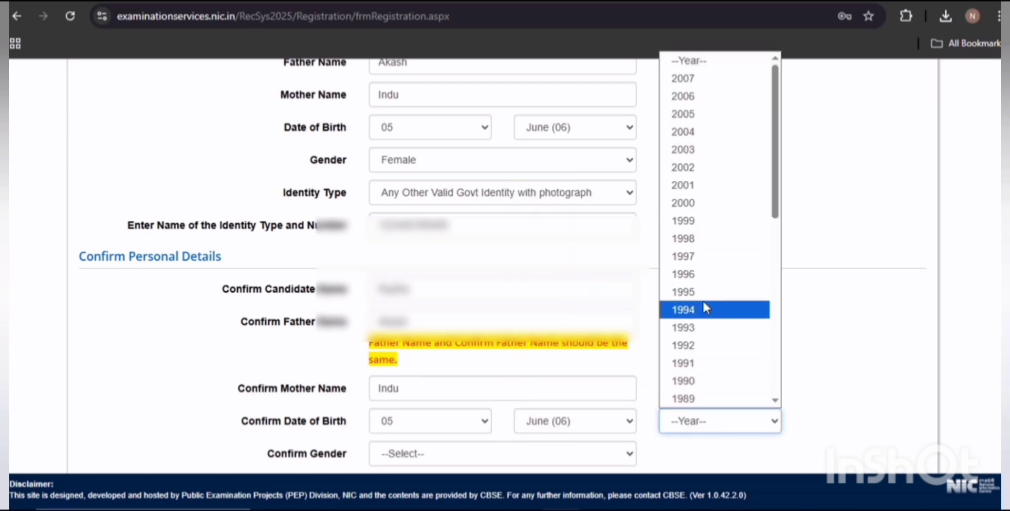
{"action": "left_click", "coordinate": [706, 240]}
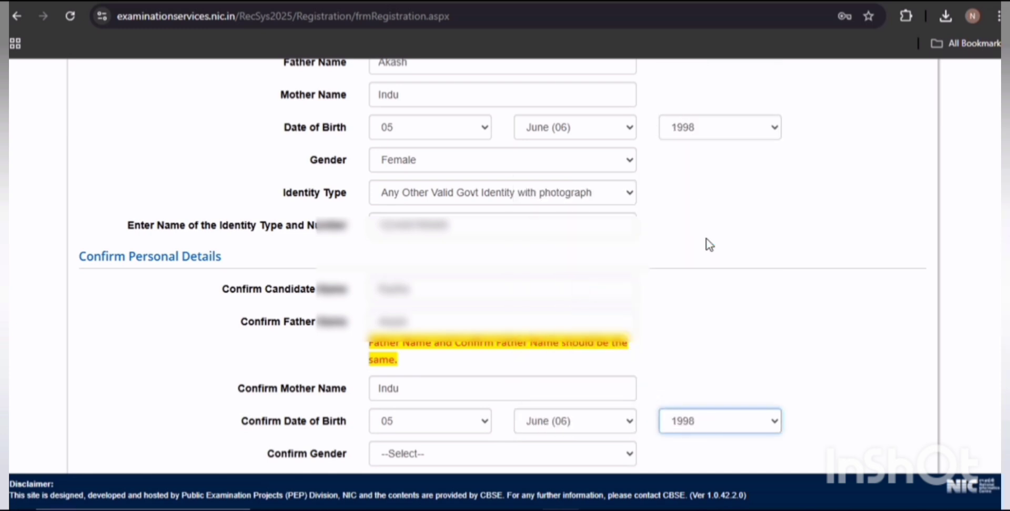
- Select Female as the gender under Confirm Personal Details
{"action": "scroll", "coordinate": [706, 239], "scroll_direction": "down", "scroll_amount": 4}
{"action": "left_click", "coordinate": [459, 263]}
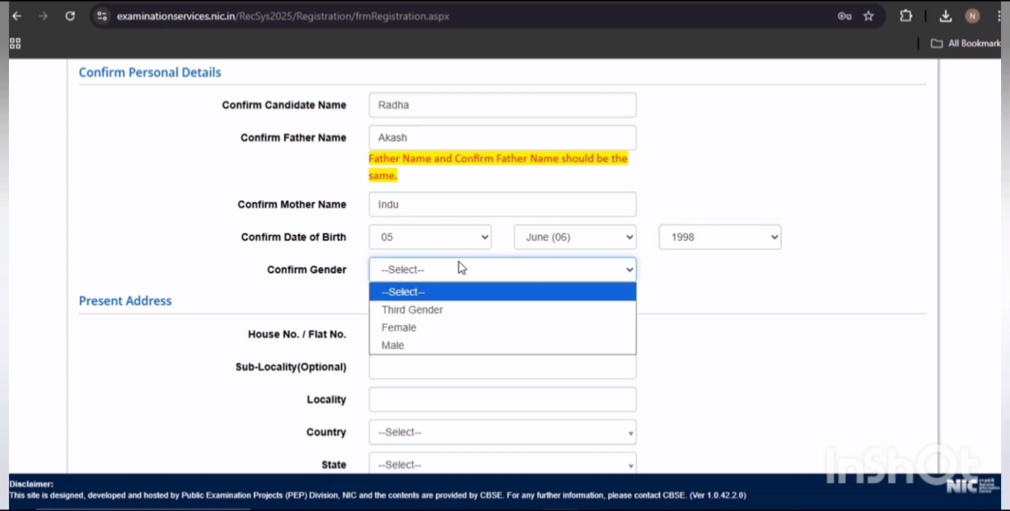
{"action": "left_click", "coordinate": [450, 328]}
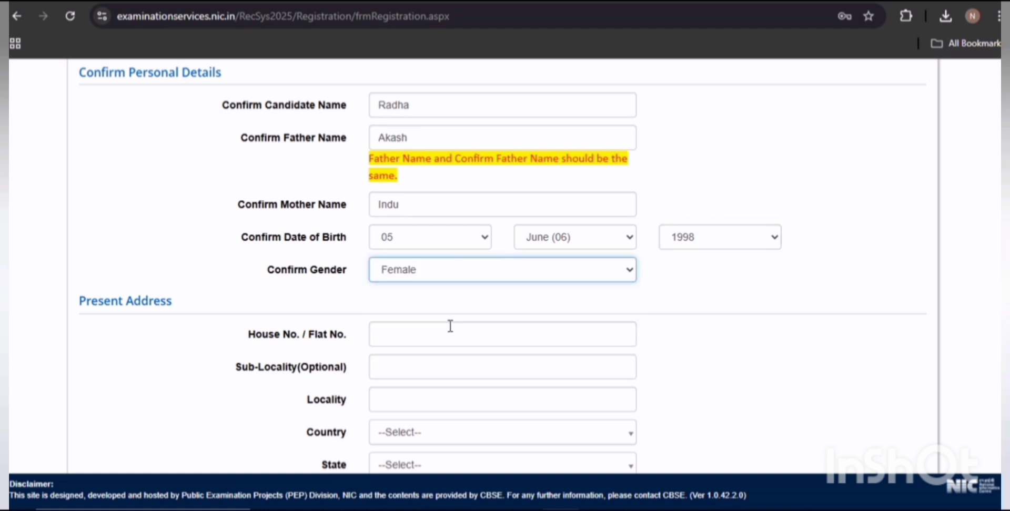
{"action": "left_click", "coordinate": [673, 314]}
- Enter the candidate's house number and locality under Present Address
{"action": "scroll", "coordinate": [673, 314], "scroll_direction": "down", "scroll_amount": 2}
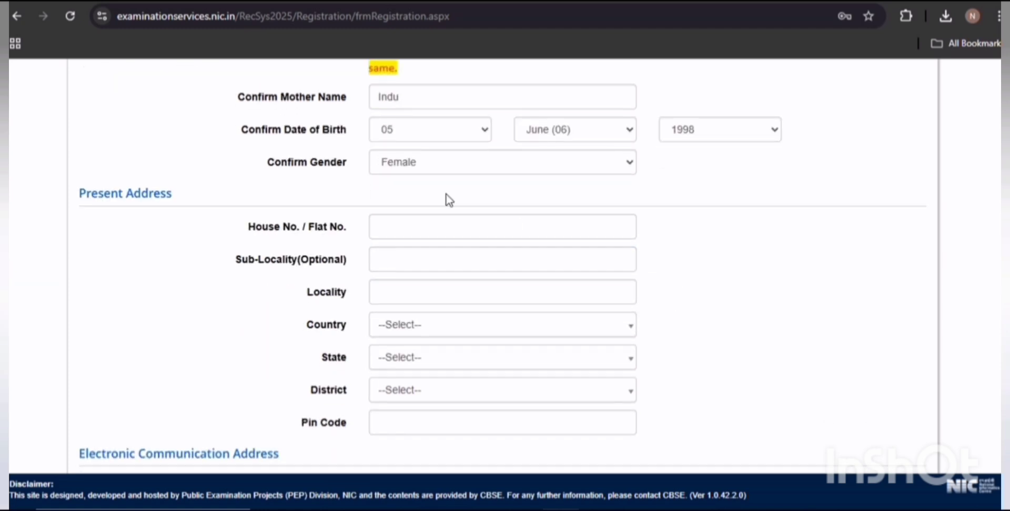
{"action": "left_click", "coordinate": [443, 216]}
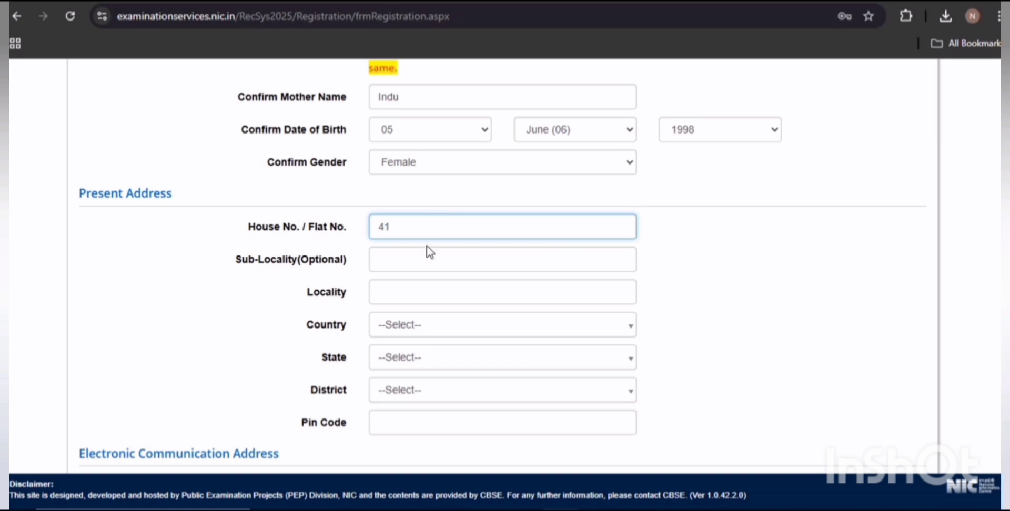
{"action": "left_click", "coordinate": [419, 289]}
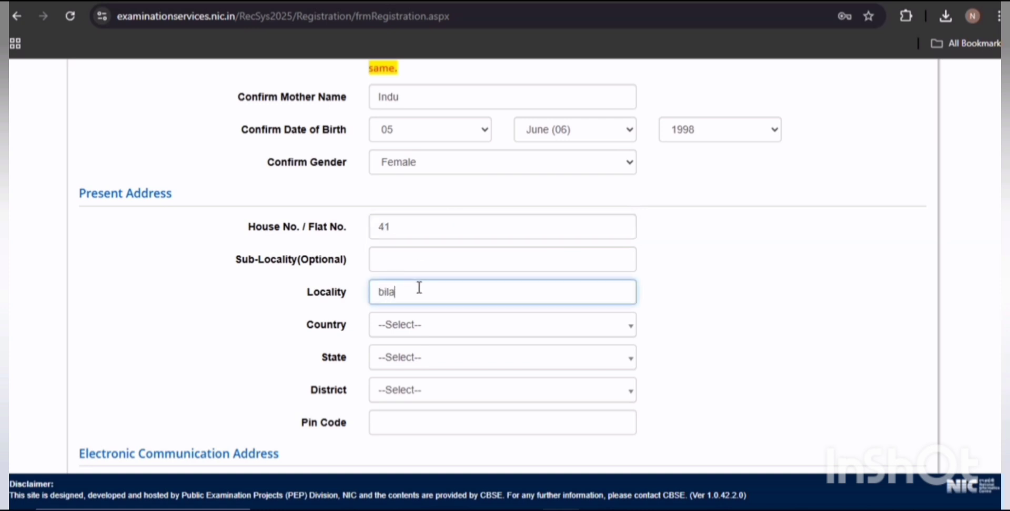
- Set the present address's country to India and its state to Himachal Pradesh
{"action": "left_click", "coordinate": [419, 330]}
{"action": "left_click", "coordinate": [408, 392]}
{"action": "scroll", "coordinate": [434, 373], "scroll_direction": "down", "scroll_amount": 1}
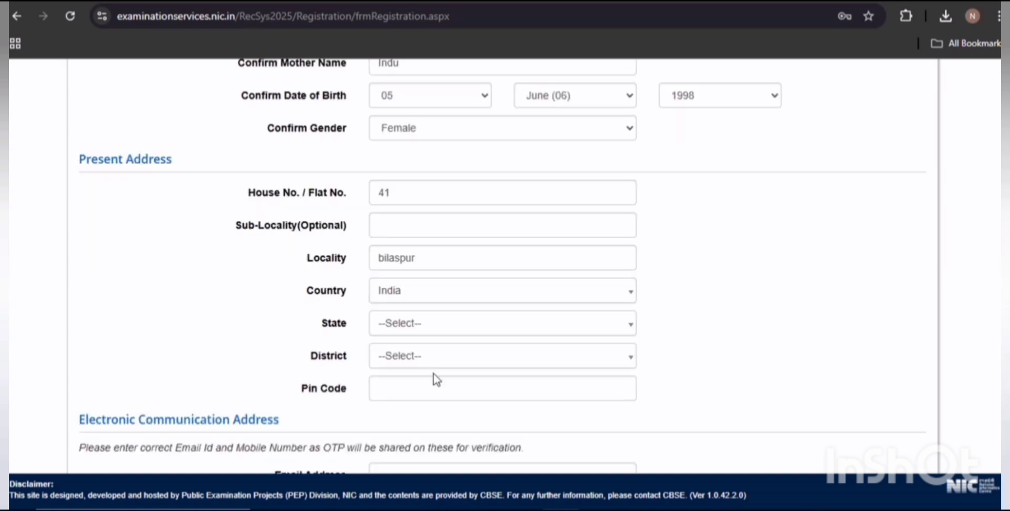
{"action": "left_click", "coordinate": [462, 323]}
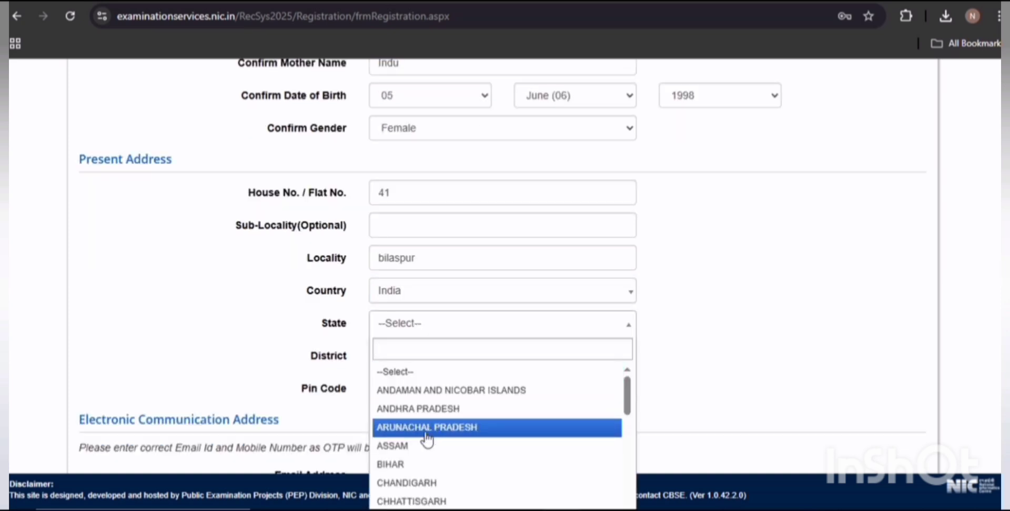
{"action": "type", "text": "h"}
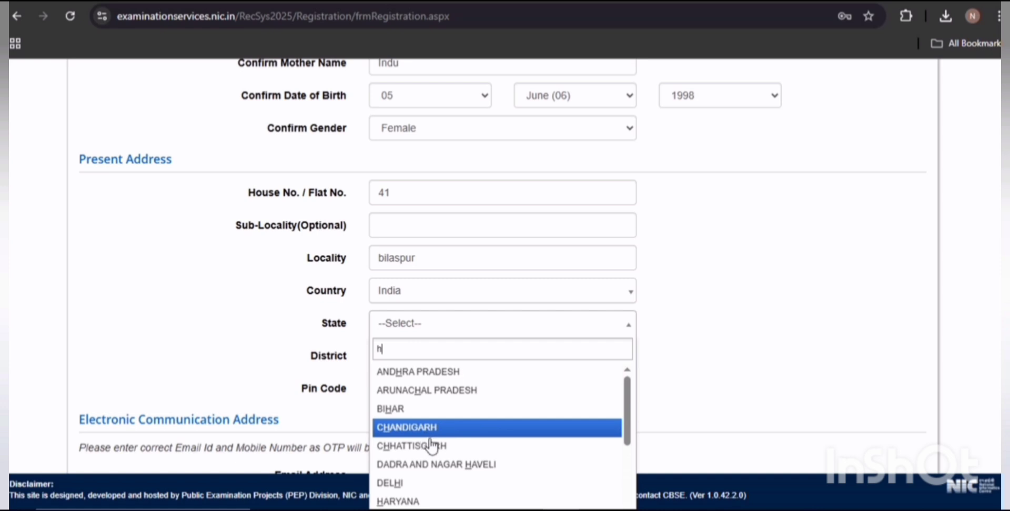
{"action": "scroll", "coordinate": [439, 458], "scroll_direction": "down", "scroll_amount": 3}
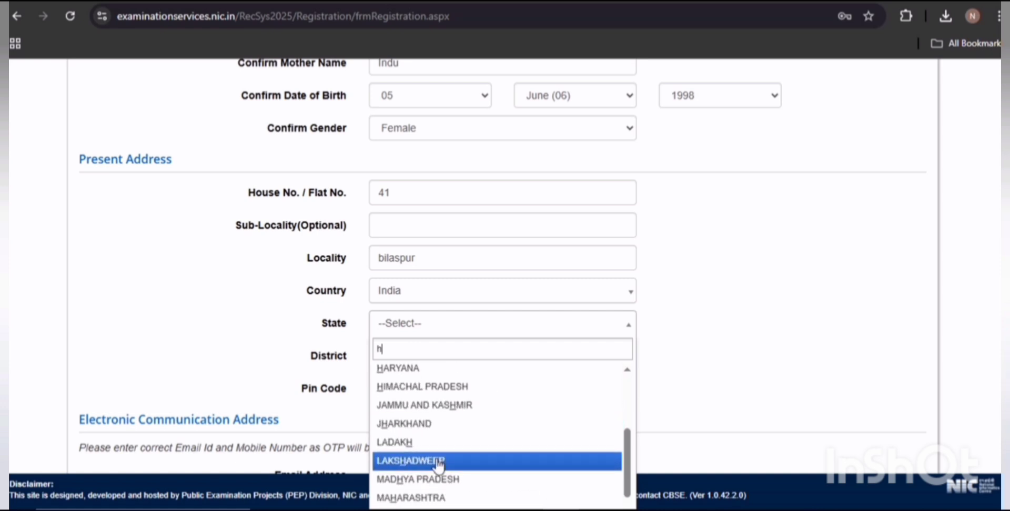
{"action": "left_click", "coordinate": [445, 386]}
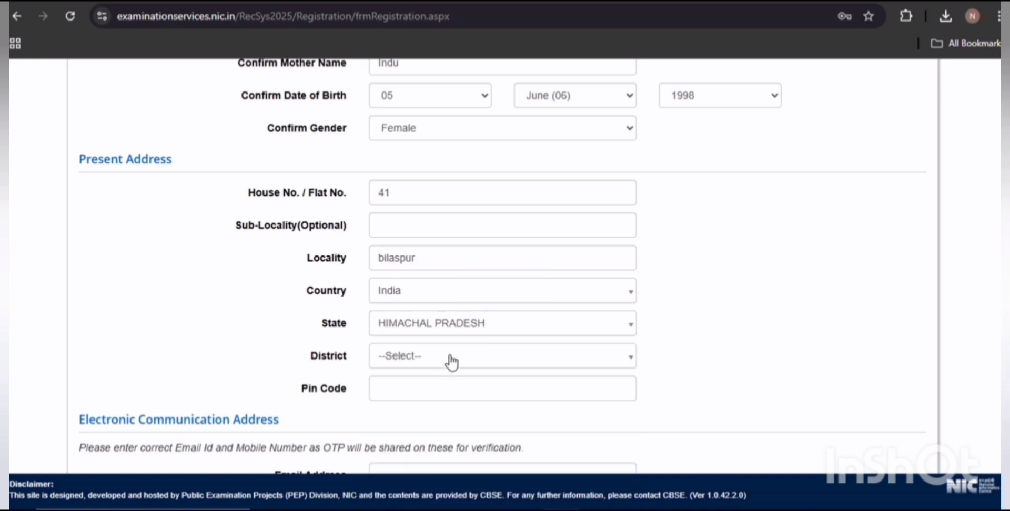
- Select the candidate's district and enter the postal pin code for the present address
{"action": "left_click", "coordinate": [450, 361]}
{"action": "type", "text": "h"}
{"action": "key", "text": "BackSpace"}
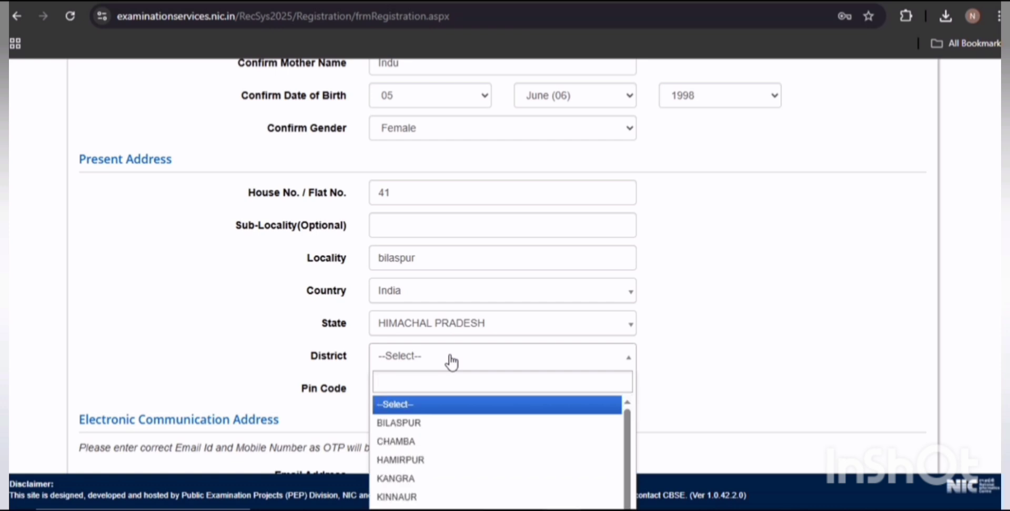
{"action": "type", "text": "b"}
{"action": "key", "text": "Return"}
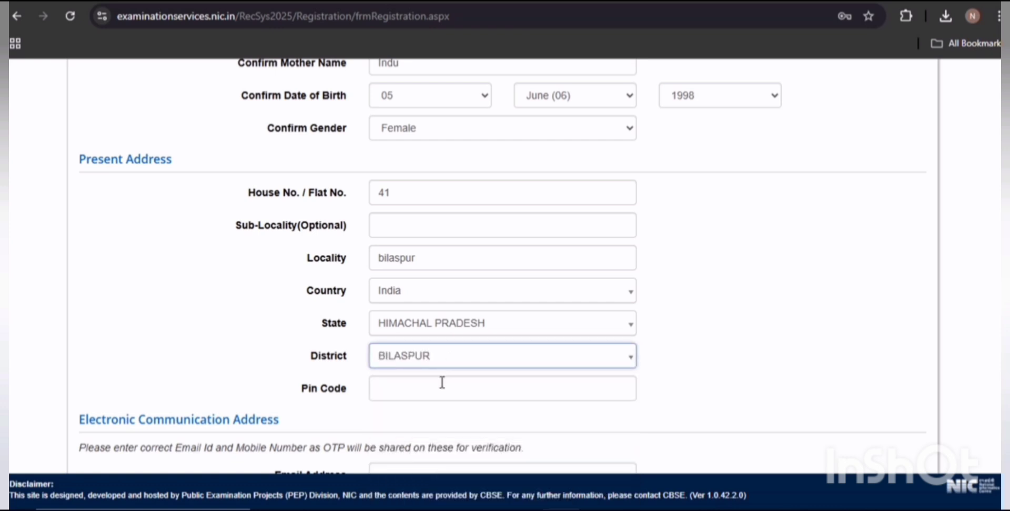
{"action": "left_click", "coordinate": [442, 385]}
{"action": "type", "text": "174013"}
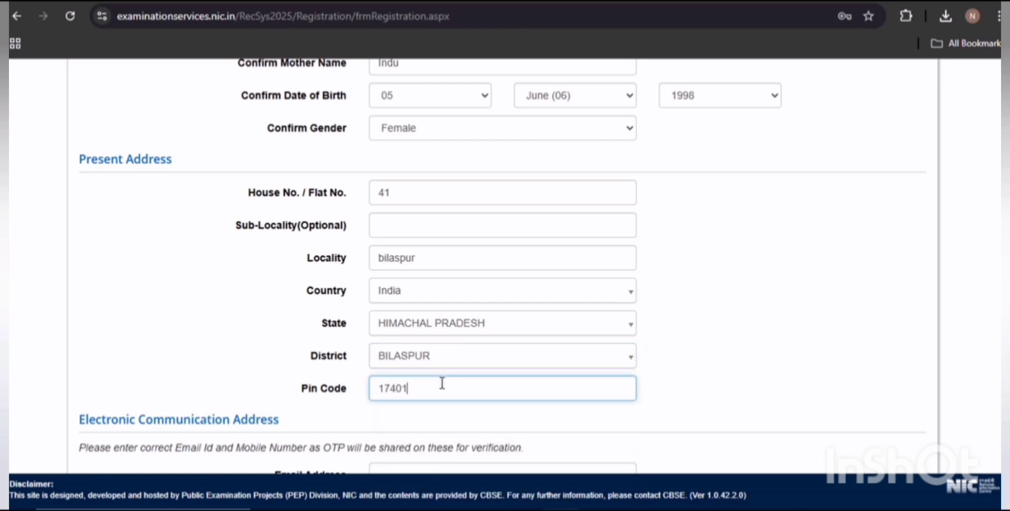
{"action": "left_click", "coordinate": [676, 388]}
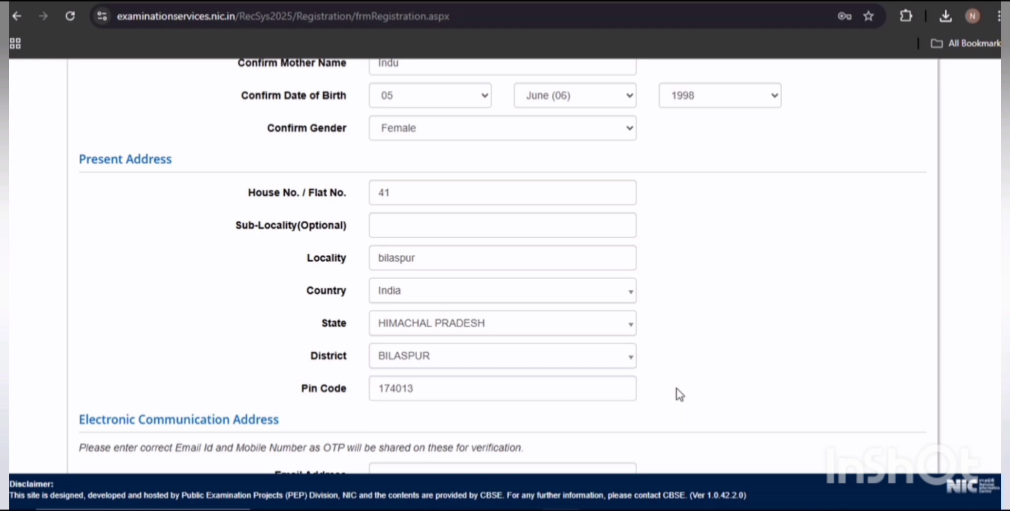
- Enter the candidate's e-mail address and repeat it as confirmation under Electronic Communication Address
{"action": "scroll", "coordinate": [677, 389], "scroll_direction": "down", "scroll_amount": 3}
{"action": "left_click", "coordinate": [508, 290]}
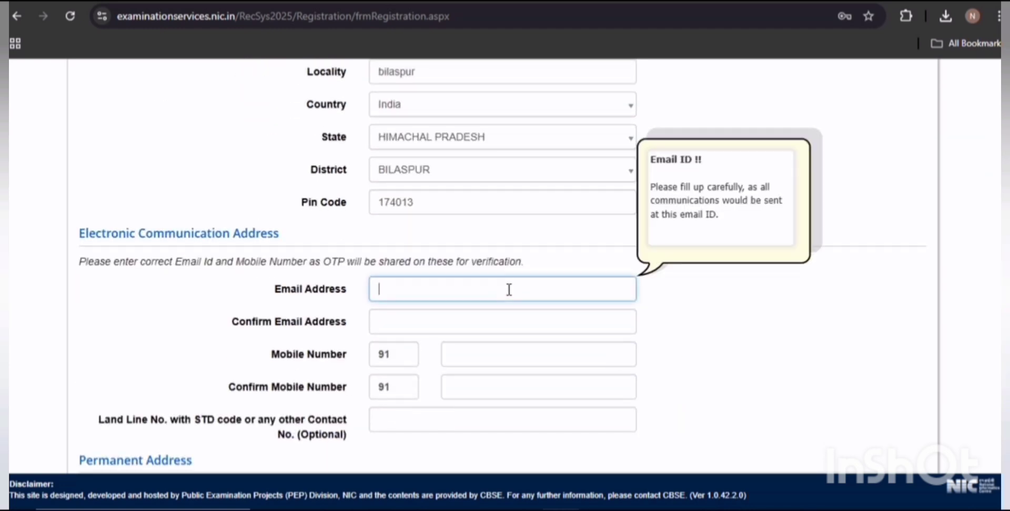
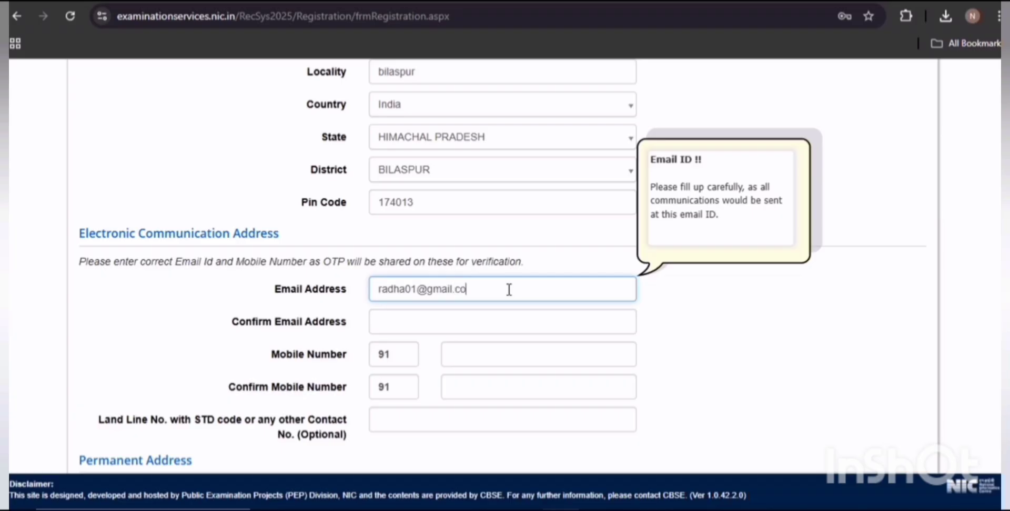
{"action": "left_click", "coordinate": [468, 321]}
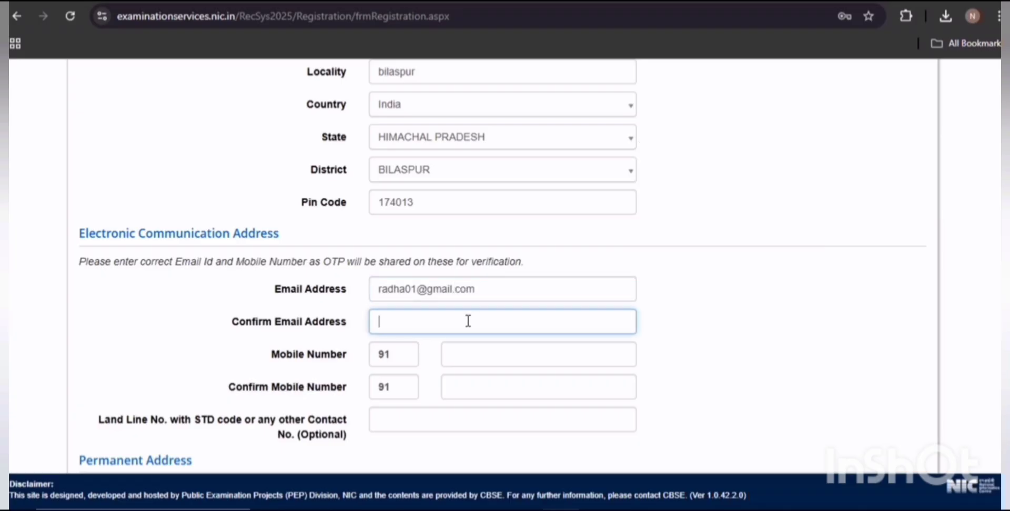
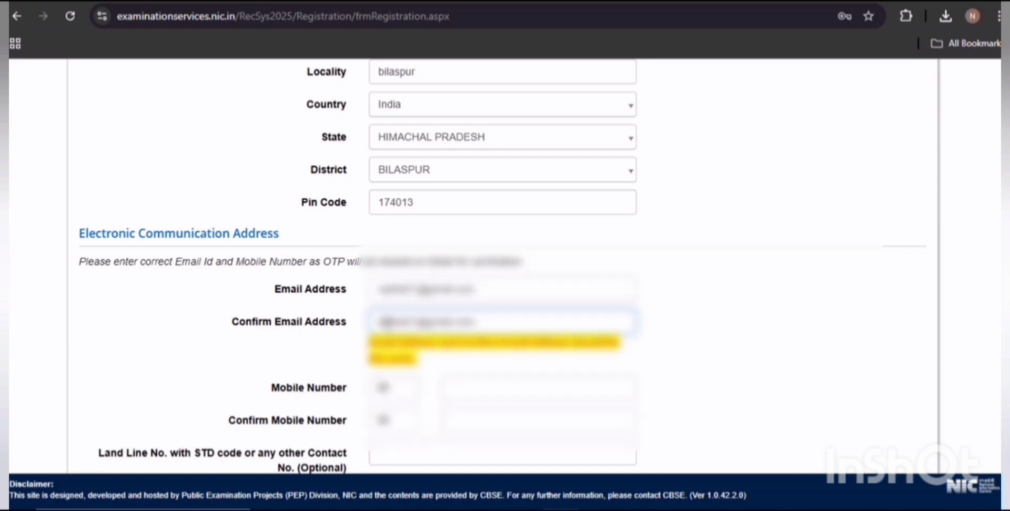
- Enter the candidate's mobile number and repeat it as confirmation
{"action": "left_click", "coordinate": [488, 388]}
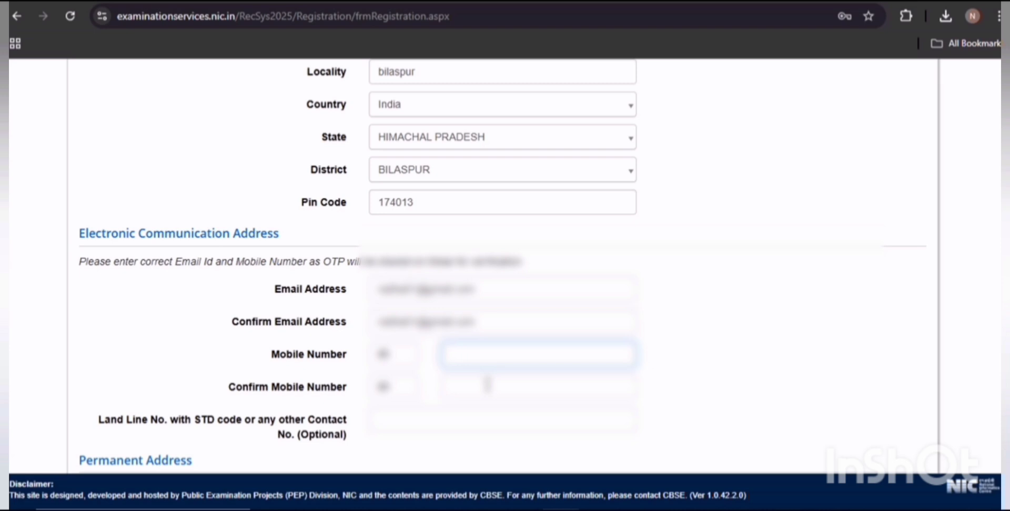
{"action": "type", "text": "781808"}
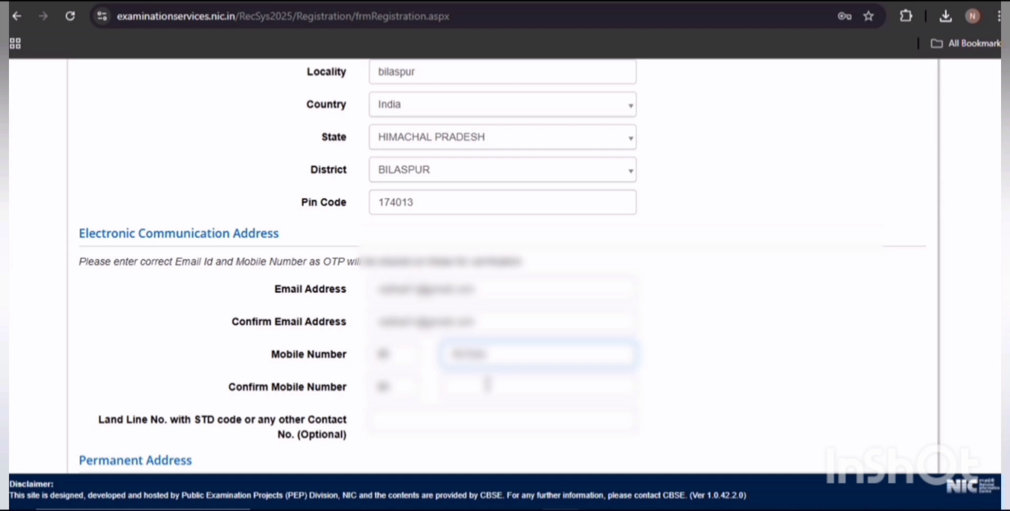
{"action": "type", "text": "????"}
{"action": "left_click", "coordinate": [487, 386]}
{"action": "type", "text": "????"}
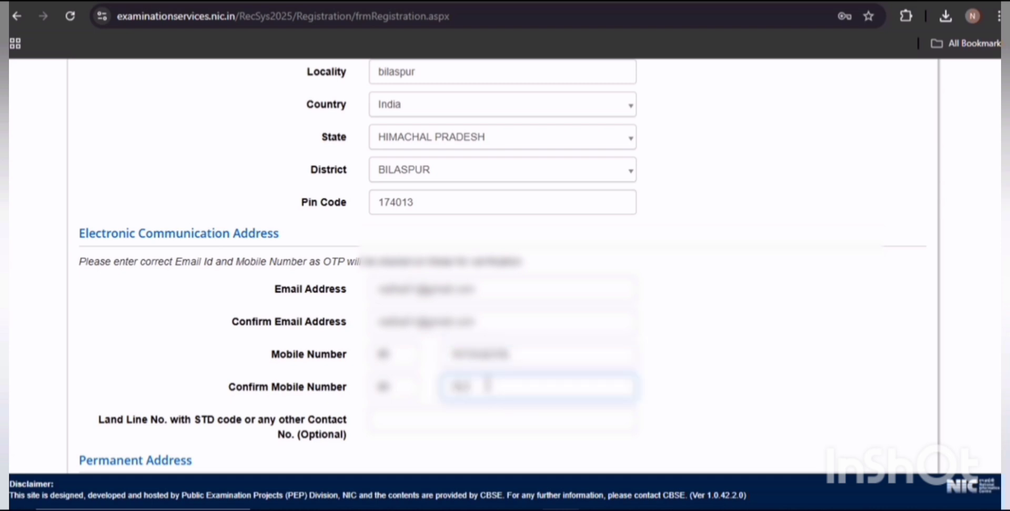
{"action": "type", "text": "????????"}
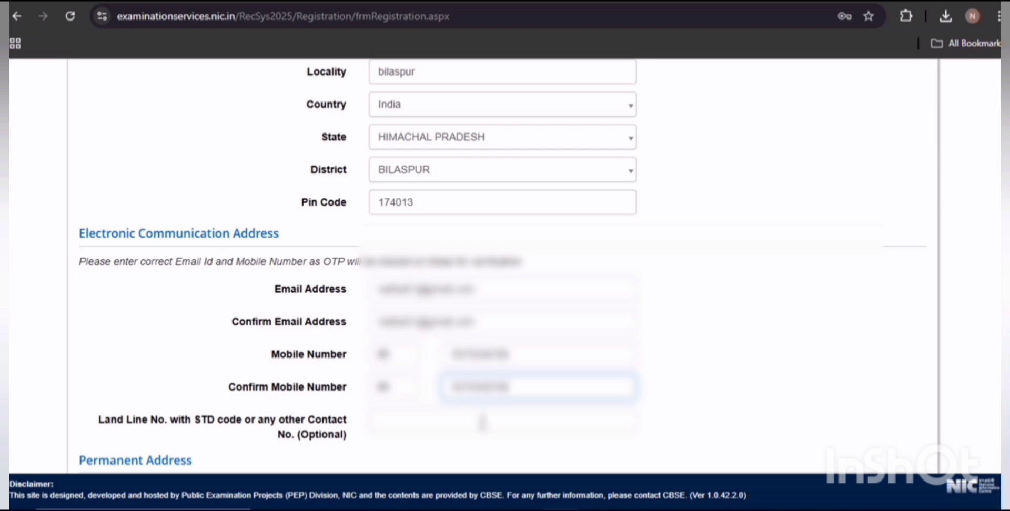
- Mark the permanent address as the same as the present address
{"action": "scroll", "coordinate": [483, 423], "scroll_direction": "down", "scroll_amount": 4}
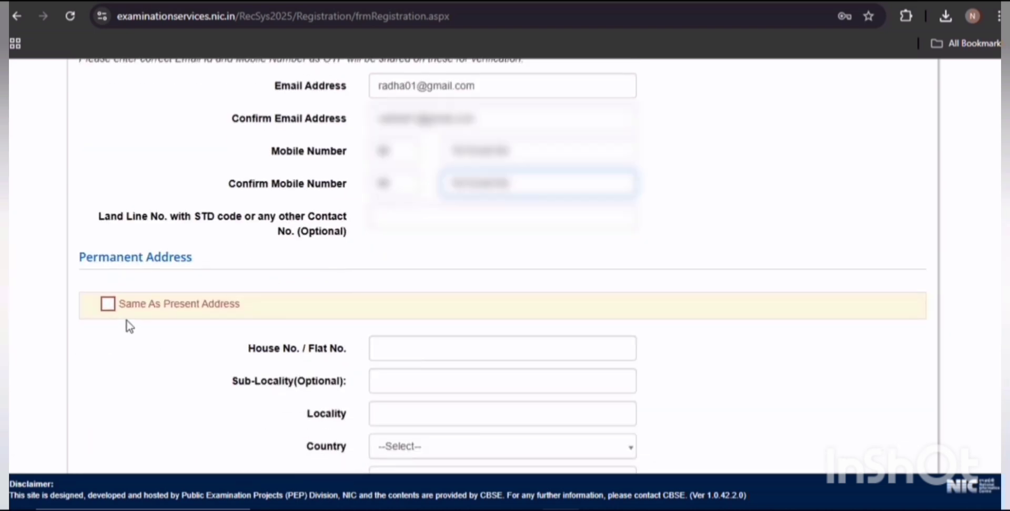
{"action": "left_click", "coordinate": [108, 304]}
- Enter the account password and repeat it as confirmation under Choose Password
{"action": "scroll", "coordinate": [372, 332], "scroll_direction": "down", "scroll_amount": 4}
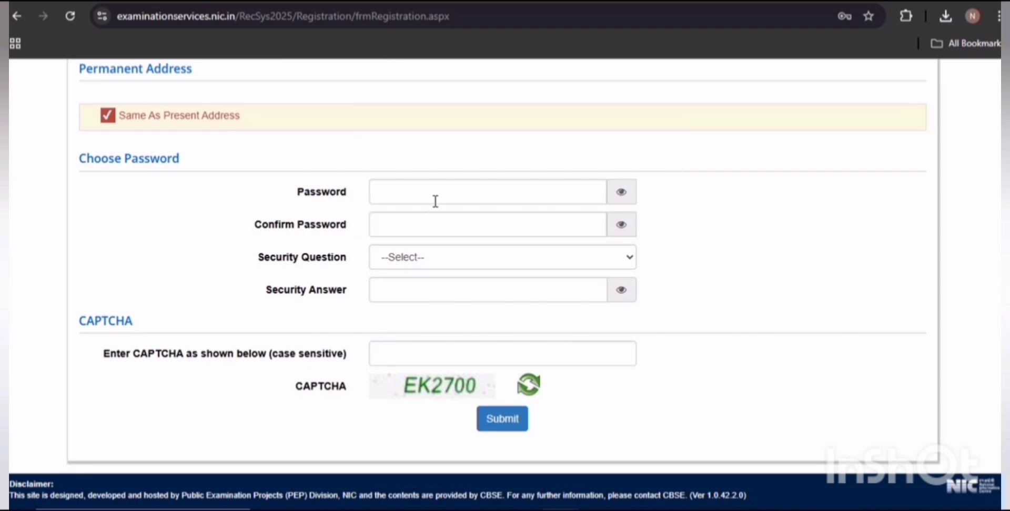
{"action": "left_click", "coordinate": [441, 197]}
{"action": "type", "text": "••••"}
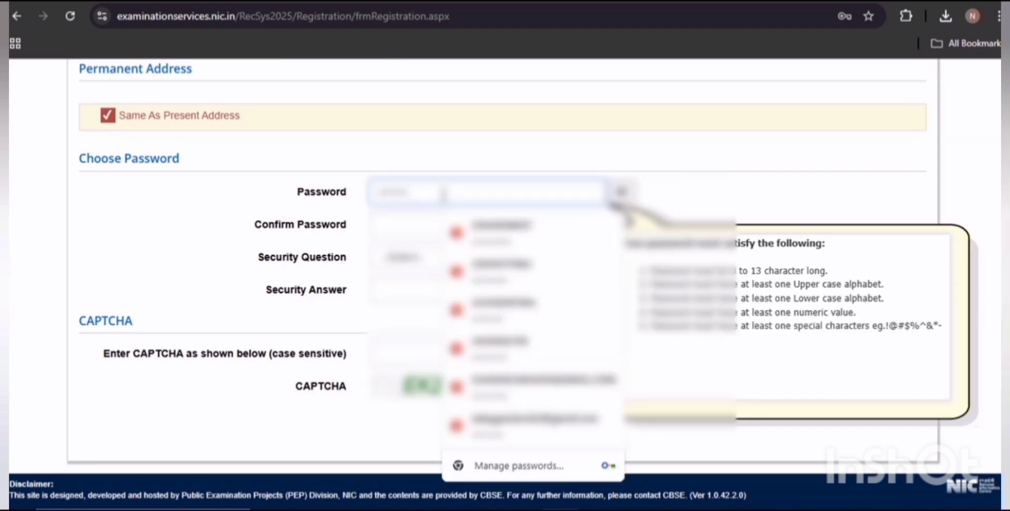
{"action": "left_click", "coordinate": [420, 230]}
{"action": "type", "text": "•••••"}
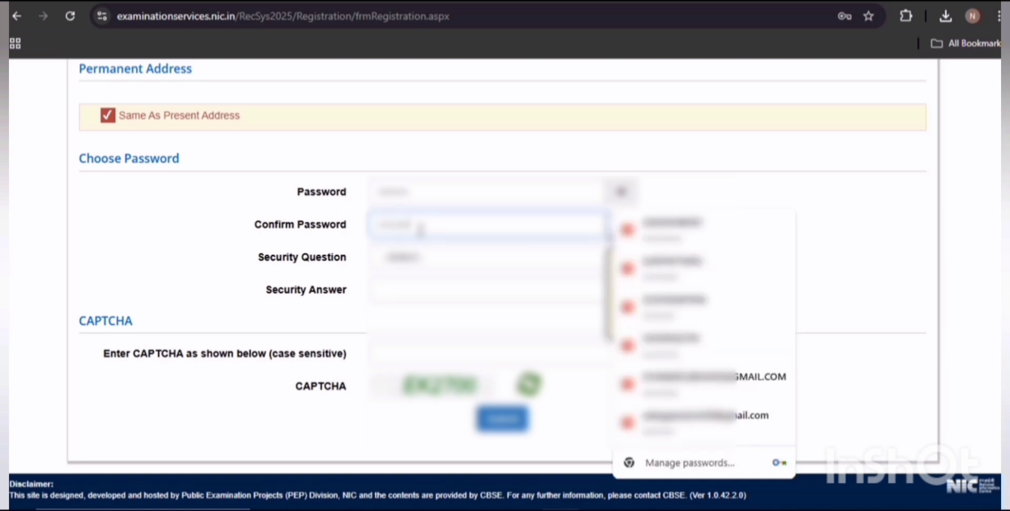
- Choose "What is your favourite colour ?" as the security question and enter the security answer
{"action": "left_click", "coordinate": [420, 262]}
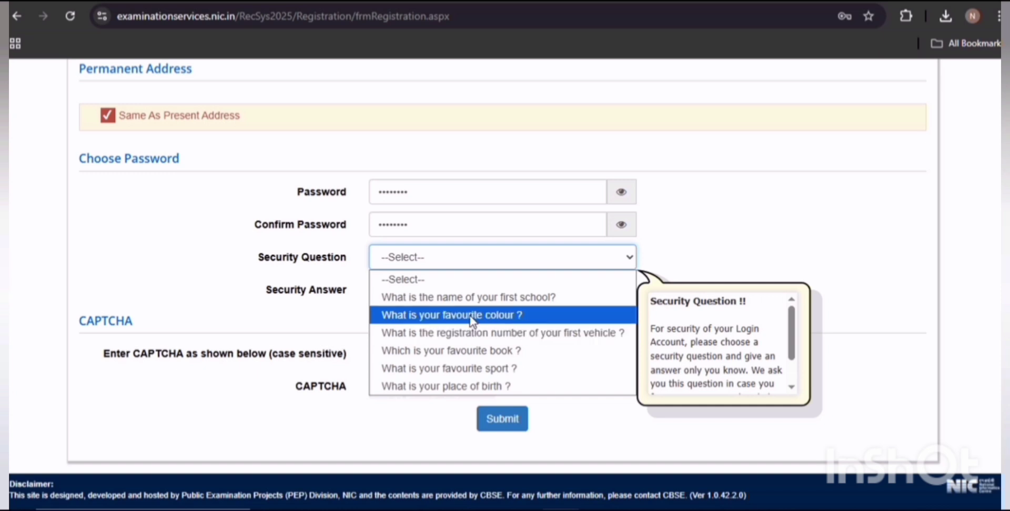
{"action": "left_click", "coordinate": [472, 317]}
{"action": "left_click", "coordinate": [468, 289]}
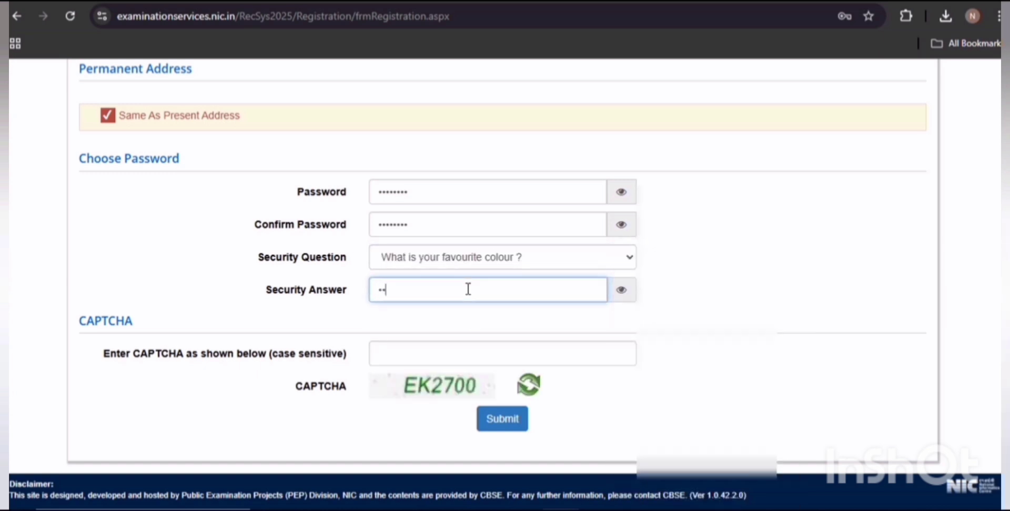
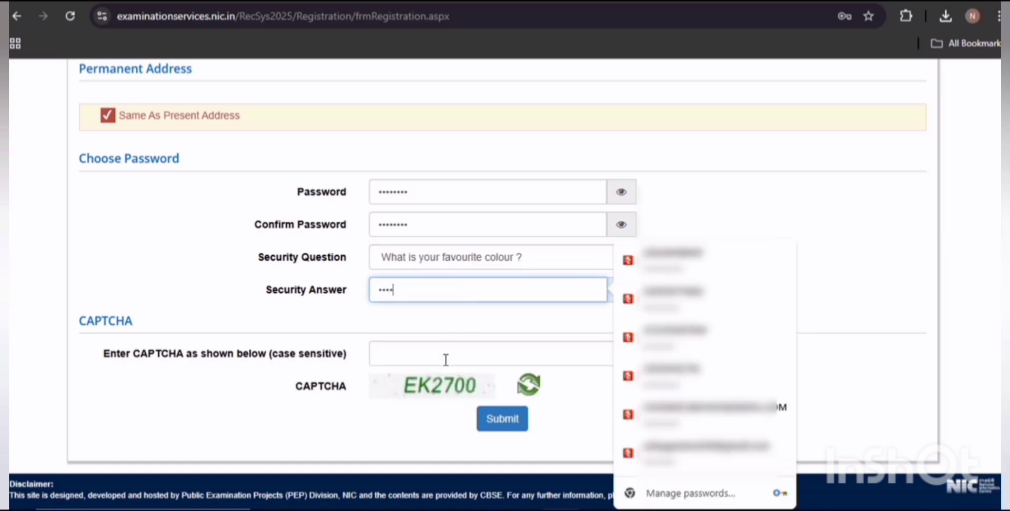
- Enter the displayed CAPTCHA code and submit the registration form
{"action": "left_click", "coordinate": [446, 360]}
{"action": "type", "text": "Ek"}
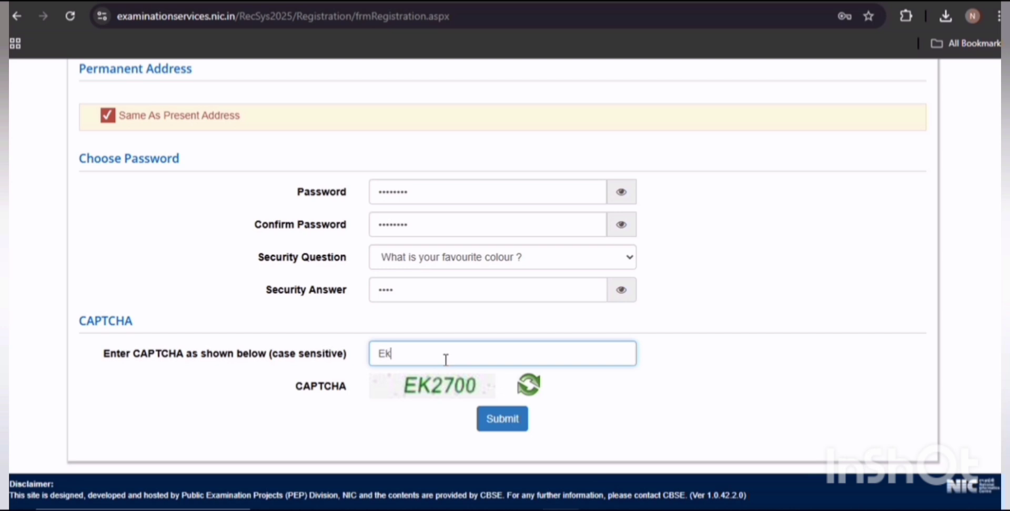
{"action": "type", "text": "K2700"}
{"action": "left_click", "coordinate": [496, 417]}
- Re-enter the father's name under Confirm Personal Details to match the one in Personal Details
{"action": "left_click", "coordinate": [442, 280]}
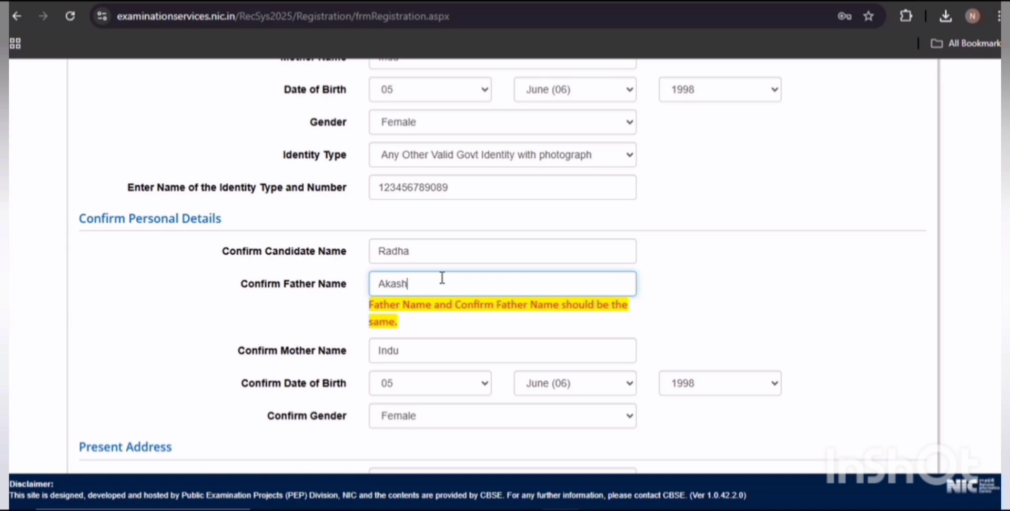
{"action": "scroll", "coordinate": [442, 279], "scroll_direction": "up", "scroll_amount": 1}
{"action": "scroll", "coordinate": [442, 278], "scroll_direction": "up", "scroll_amount": 2}
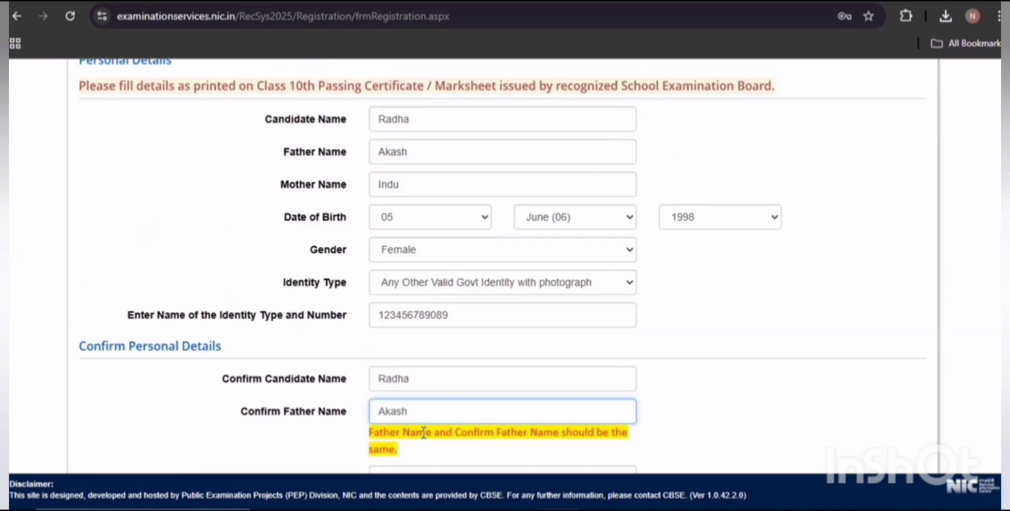
{"action": "key", "text": "BackSpace"}
{"action": "key", "text": "BackSpace"}
{"action": "key", "text": "BackSpace"}
{"action": "key", "text": "BackSpace"}
{"action": "type", "text": "Ak"}
{"action": "left_click", "coordinate": [715, 412]}
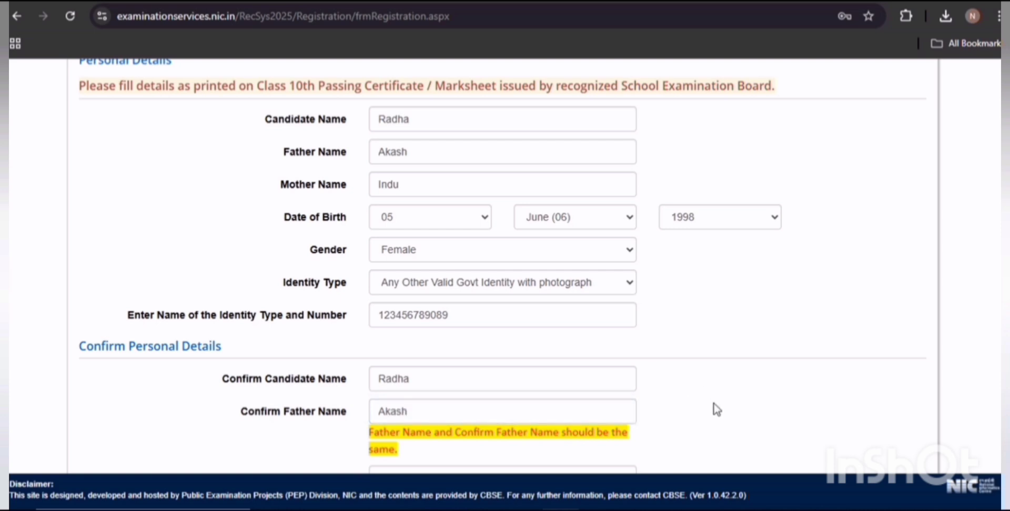
- Clear the father's name in the original Personal Details section and enter it again
{"action": "left_click", "coordinate": [450, 156]}
{"action": "key", "text": "BackSpace"}
{"action": "key", "text": "BackSpace"}
{"action": "key", "text": "BackSpace"}
{"action": "key", "text": "BackSpace"}
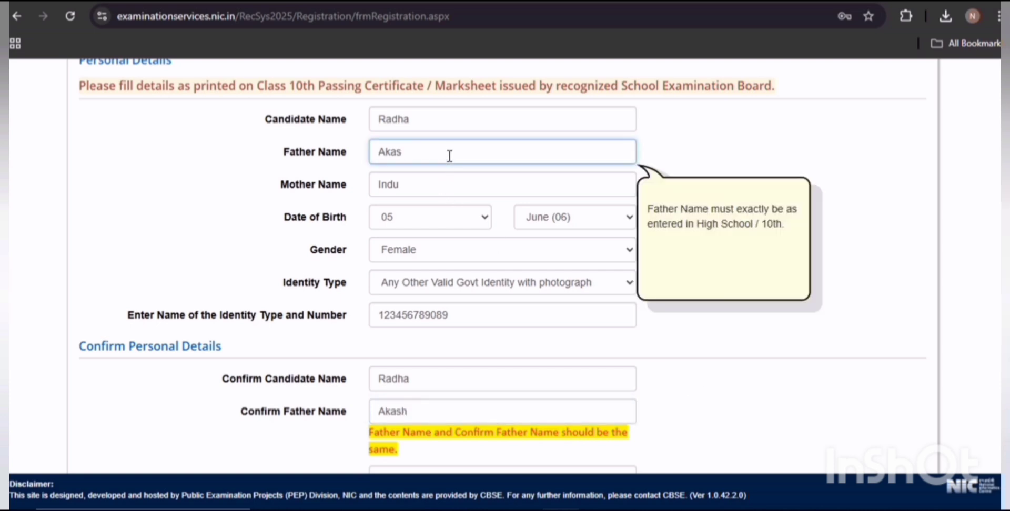
{"action": "type", "text": "Akash"}
{"action": "left_click", "coordinate": [708, 431]}
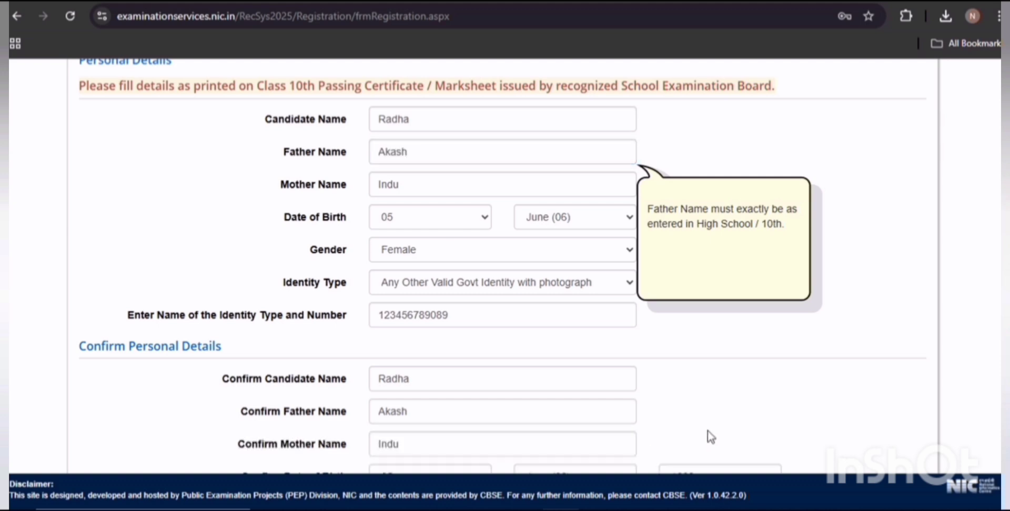
- Submit the corrected registration form and dismiss the review page notice
{"action": "scroll", "coordinate": [671, 390], "scroll_direction": "down", "scroll_amount": 10}
{"action": "scroll", "coordinate": [671, 390], "scroll_direction": "down", "scroll_amount": 5}
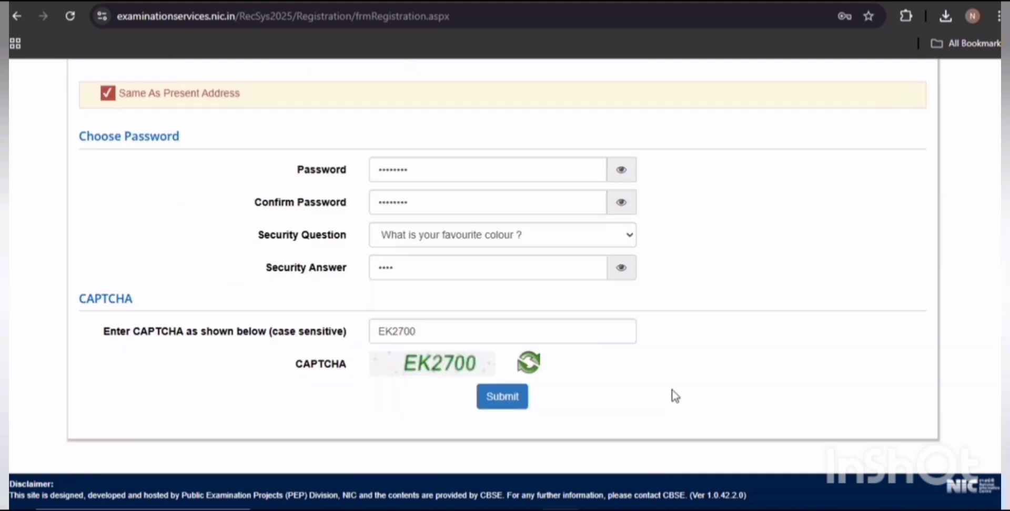
{"action": "left_click", "coordinate": [500, 395]}
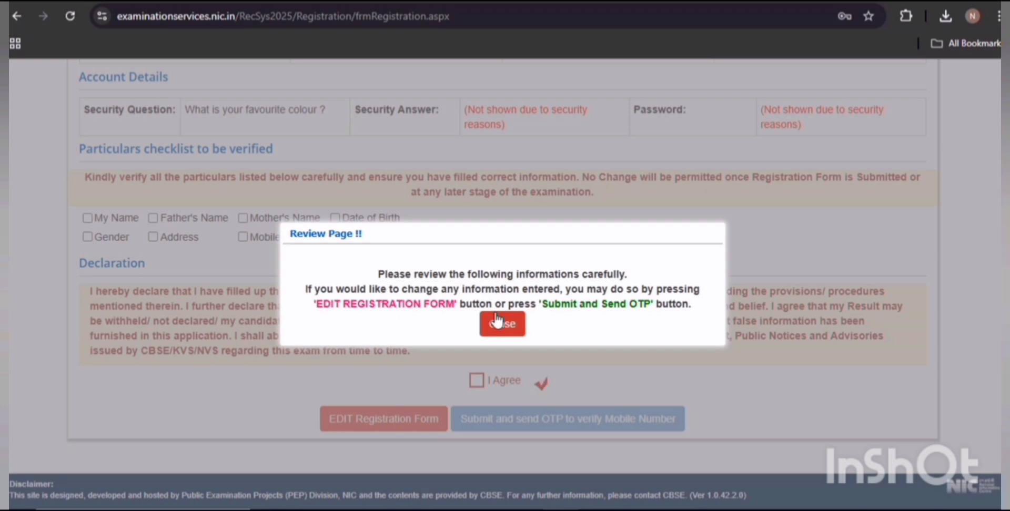
{"action": "left_click", "coordinate": [500, 324]}
- Review the entered particulars and mark all eight checklist items as verified, from My Name to Email ID
{"action": "scroll", "coordinate": [495, 318], "scroll_direction": "up", "scroll_amount": 5}
{"action": "scroll", "coordinate": [495, 312], "scroll_direction": "up", "scroll_amount": 5}
{"action": "scroll", "coordinate": [495, 312], "scroll_direction": "down", "scroll_amount": 8}
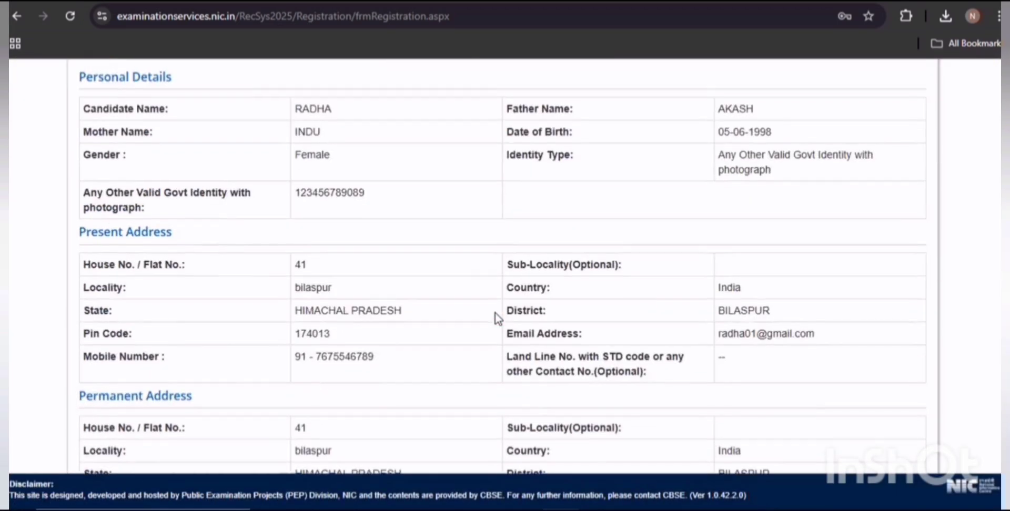
{"action": "scroll", "coordinate": [494, 313], "scroll_direction": "down", "scroll_amount": 3}
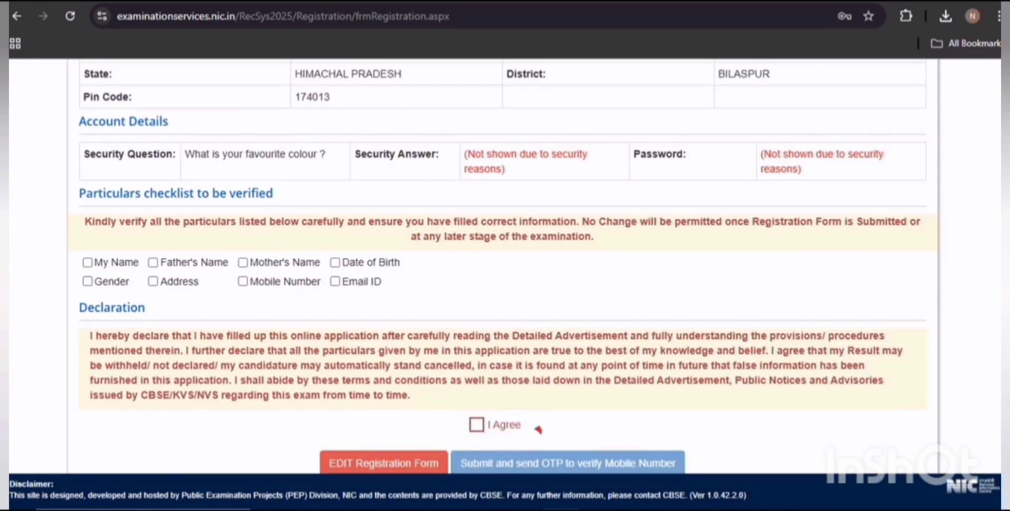
{"action": "left_click", "coordinate": [87, 263]}
{"action": "left_click", "coordinate": [87, 282]}
{"action": "left_click", "coordinate": [154, 281]}
{"action": "left_click", "coordinate": [153, 263]}
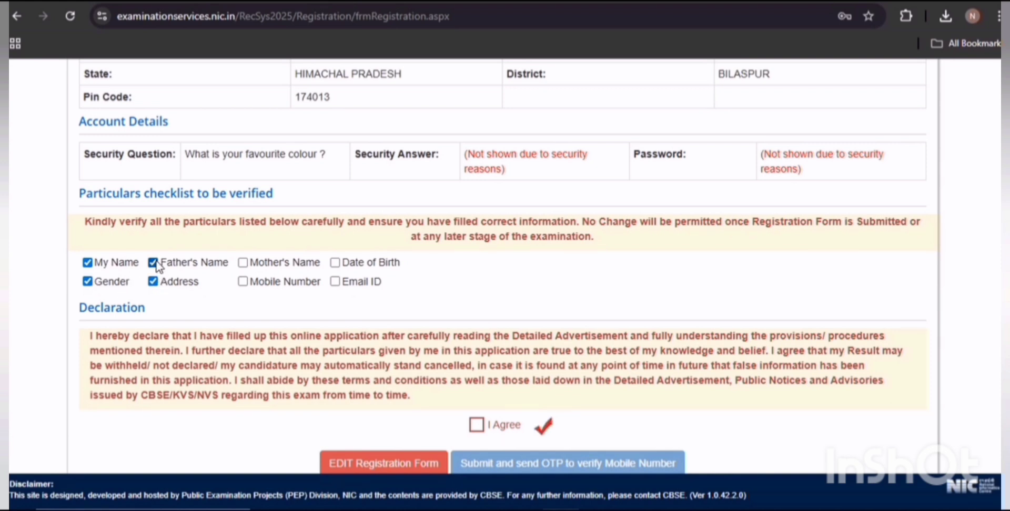
{"action": "left_click", "coordinate": [243, 282]}
{"action": "left_click", "coordinate": [243, 262]}
{"action": "left_click", "coordinate": [335, 262]}
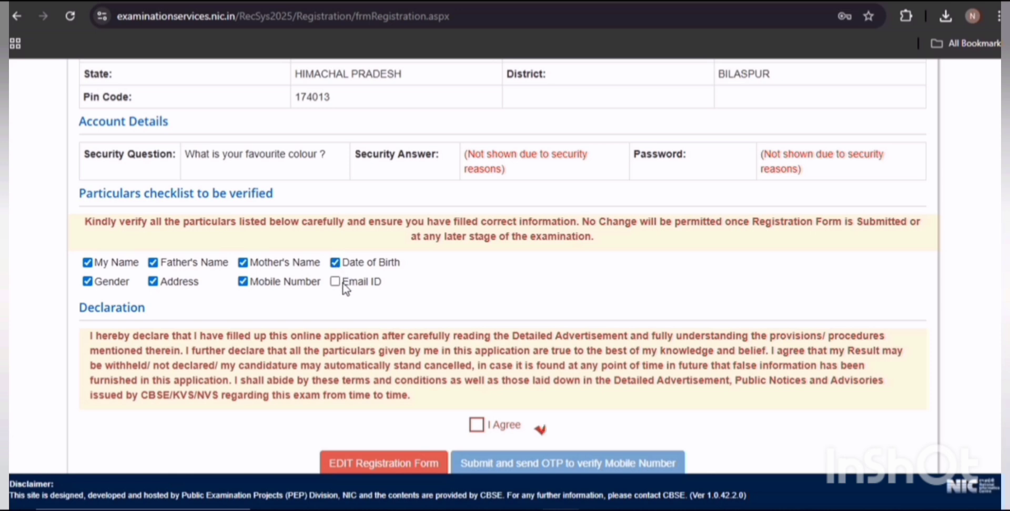
{"action": "left_click", "coordinate": [335, 282]}
- Agree to the declaration and submit the form for an OTP to verify the mobile number, confirming the request
{"action": "scroll", "coordinate": [418, 271], "scroll_direction": "up", "scroll_amount": 8}
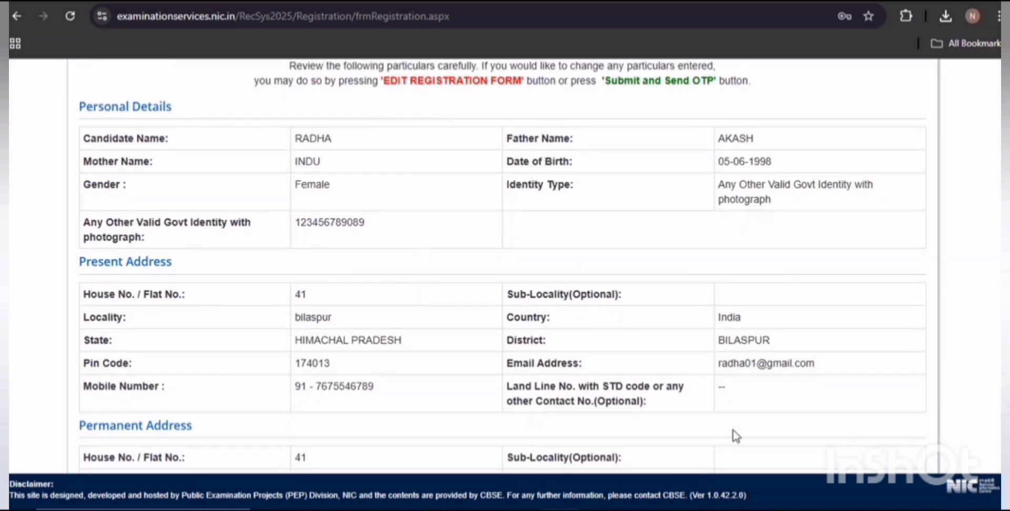
{"action": "scroll", "coordinate": [733, 431], "scroll_direction": "down", "scroll_amount": 2}
{"action": "scroll", "coordinate": [585, 366], "scroll_direction": "down", "scroll_amount": 7}
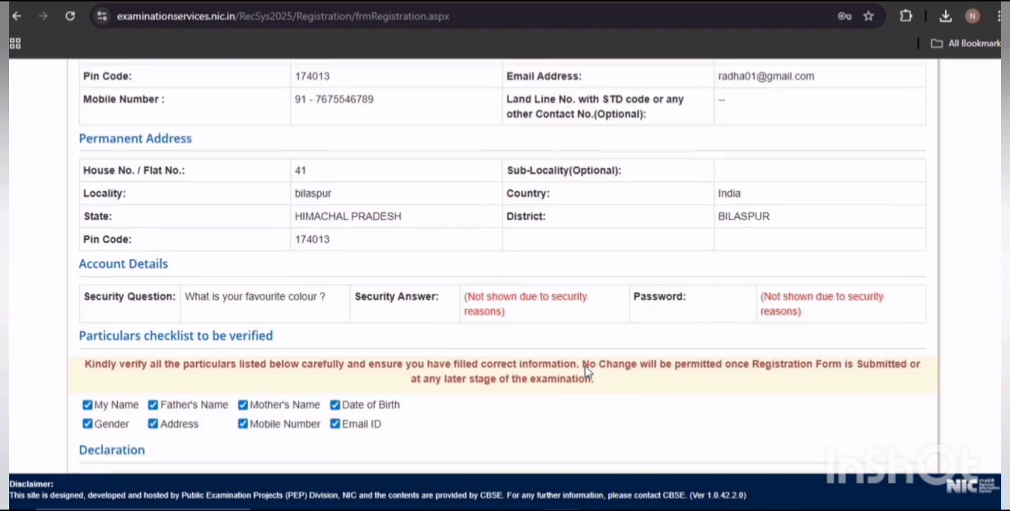
{"action": "left_click", "coordinate": [477, 380]}
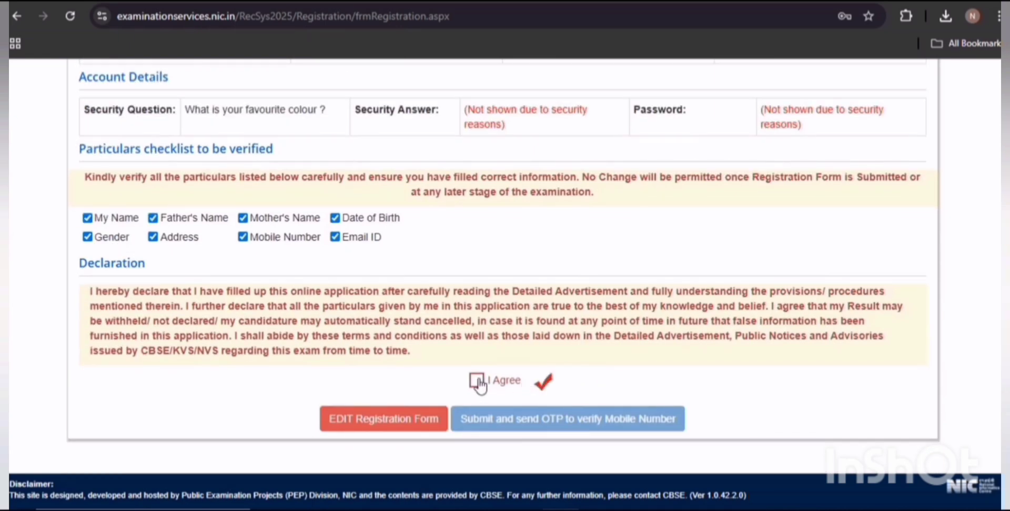
{"action": "left_click", "coordinate": [508, 420]}
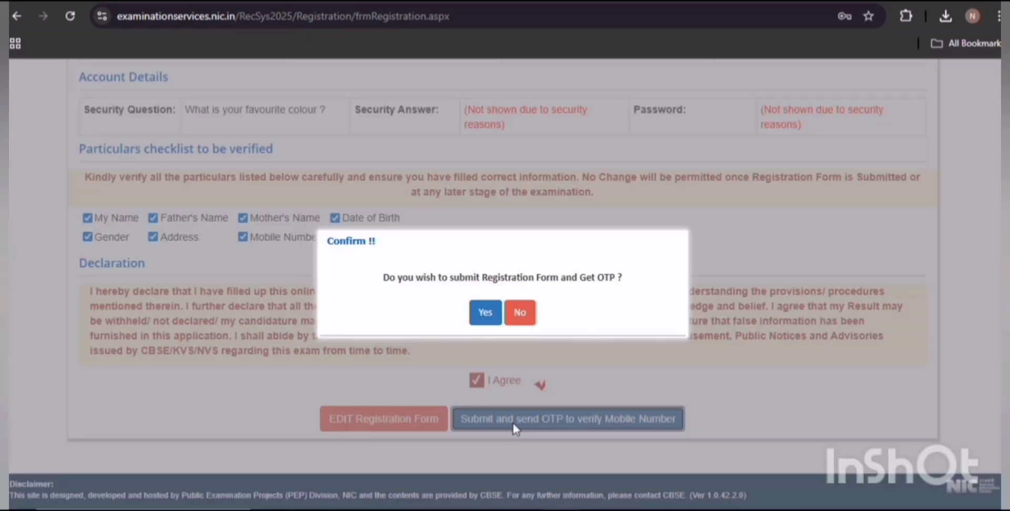
{"action": "left_click", "coordinate": [484, 319]}
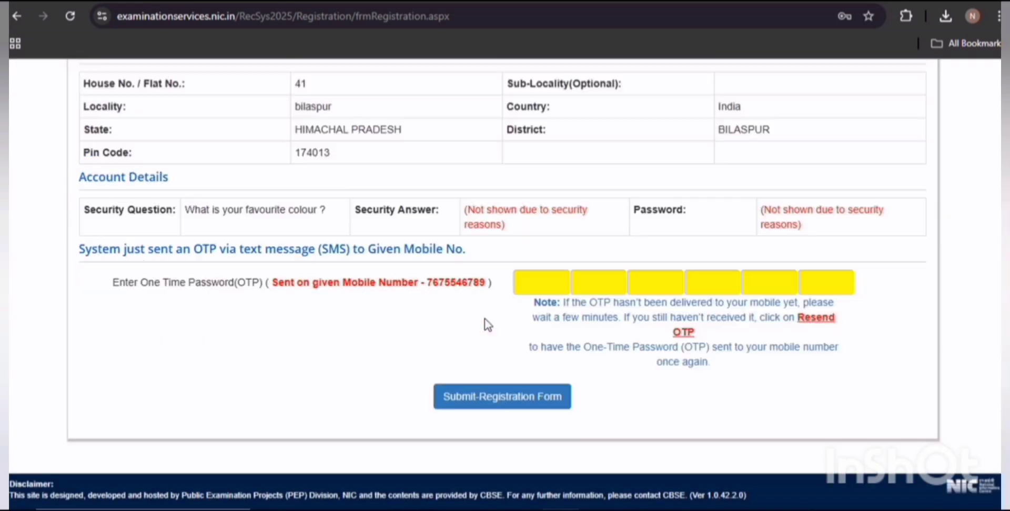
- Enter the one-time password sent to the mobile number and submit the registration form
{"action": "left_click", "coordinate": [525, 291]}
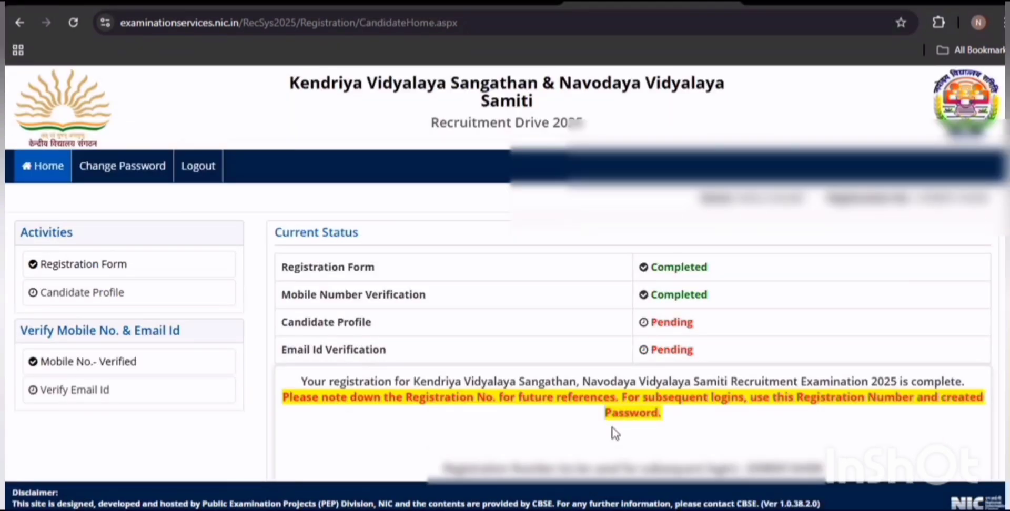
- Proceed to completing the candidate profile, translate the status page to English, and open the Personal Detail form
{"action": "scroll", "coordinate": [615, 432], "scroll_direction": "down", "scroll_amount": 2}
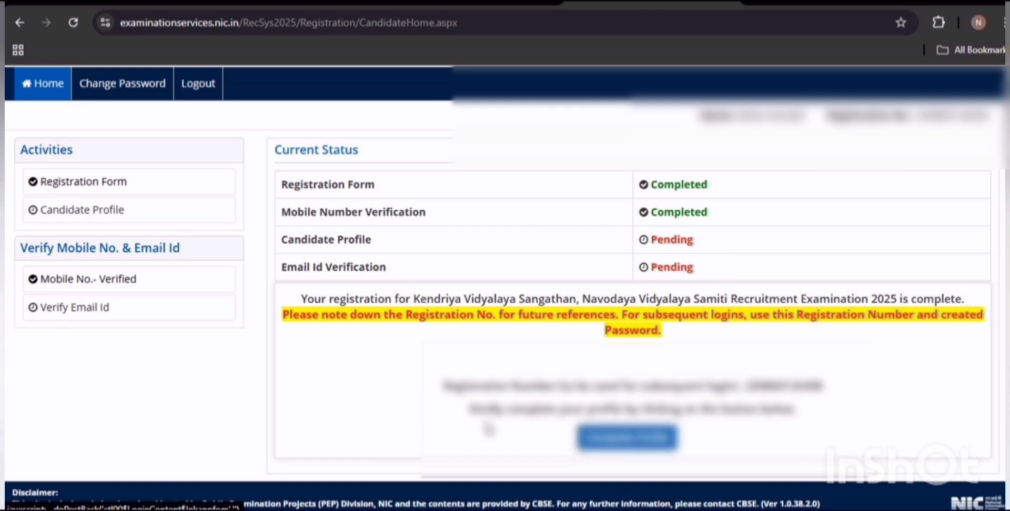
{"action": "left_click", "coordinate": [661, 442]}
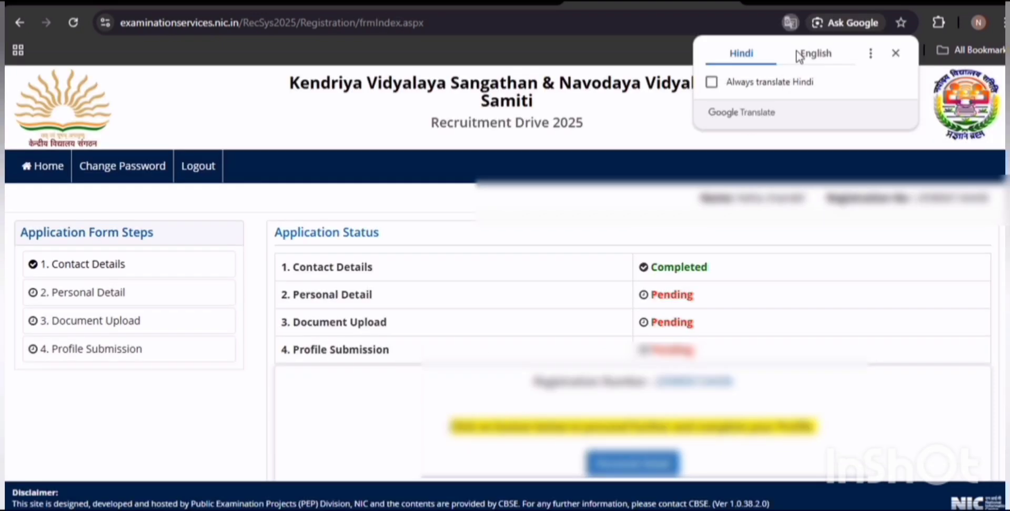
{"action": "left_click", "coordinate": [802, 54]}
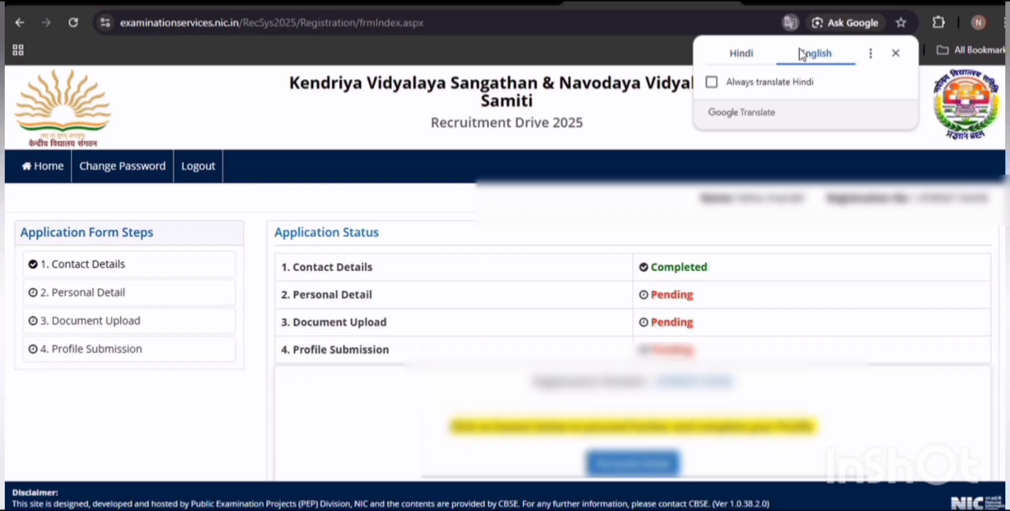
{"action": "left_click", "coordinate": [894, 54]}
{"action": "scroll", "coordinate": [707, 200], "scroll_direction": "down", "scroll_amount": 1}
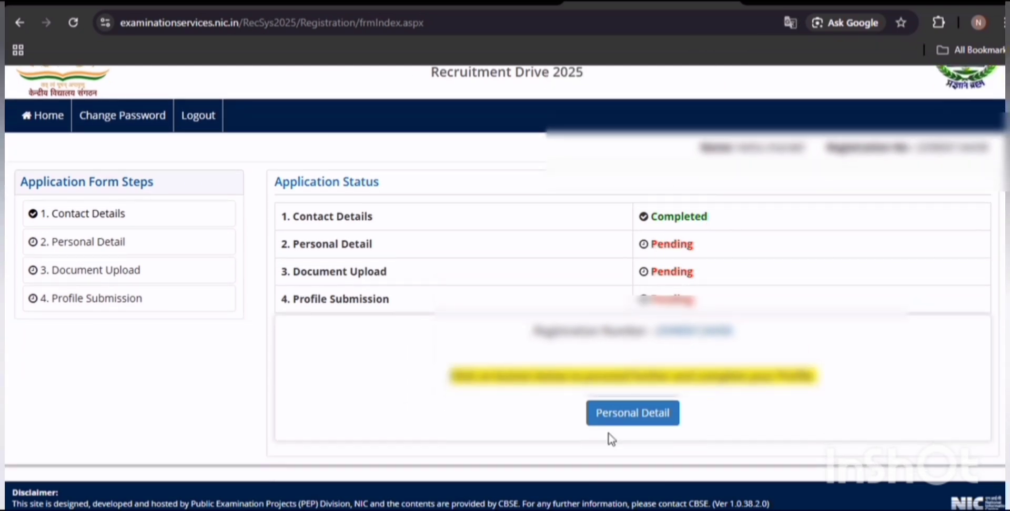
{"action": "left_click", "coordinate": [627, 421]}
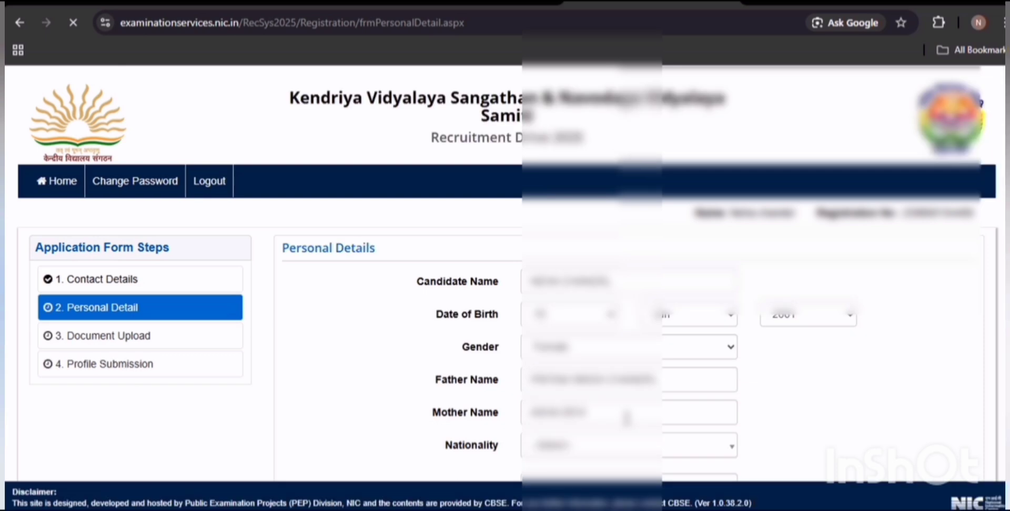
- Set Nationality to Indian and both Category and Confirm Category to Unreserved in the personal details
{"action": "scroll", "coordinate": [627, 418], "scroll_direction": "down", "scroll_amount": 10}
{"action": "scroll", "coordinate": [628, 424], "scroll_direction": "up", "scroll_amount": 6}
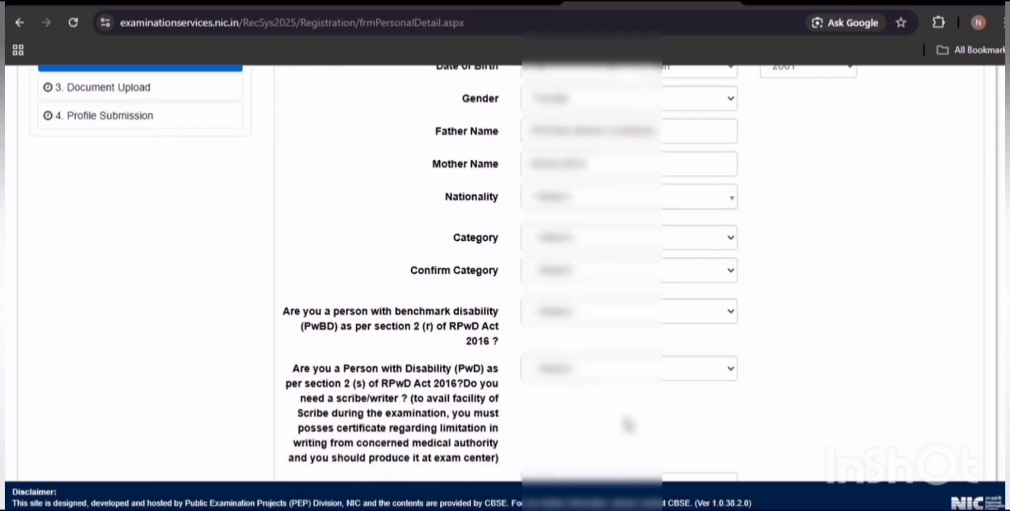
{"action": "scroll", "coordinate": [628, 424], "scroll_direction": "down", "scroll_amount": 2}
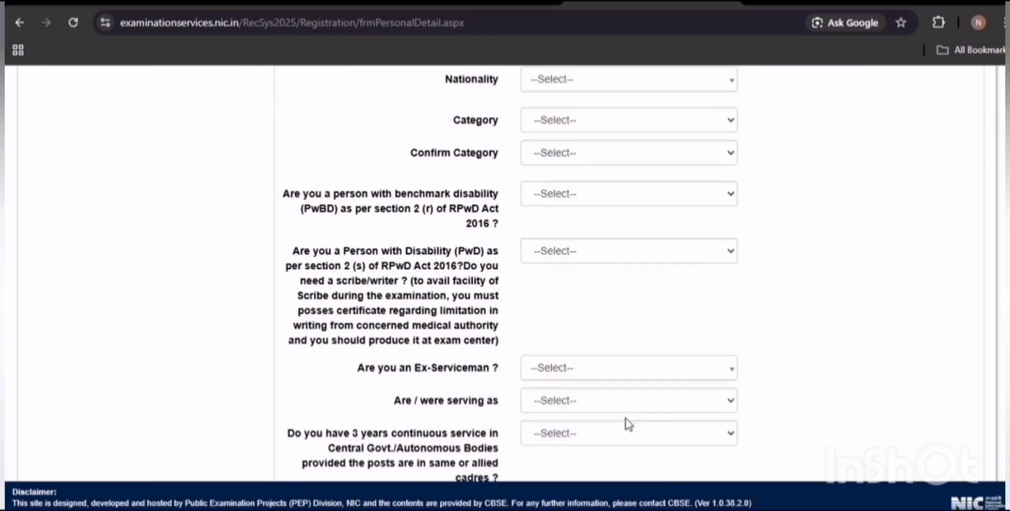
{"action": "left_click", "coordinate": [590, 97]}
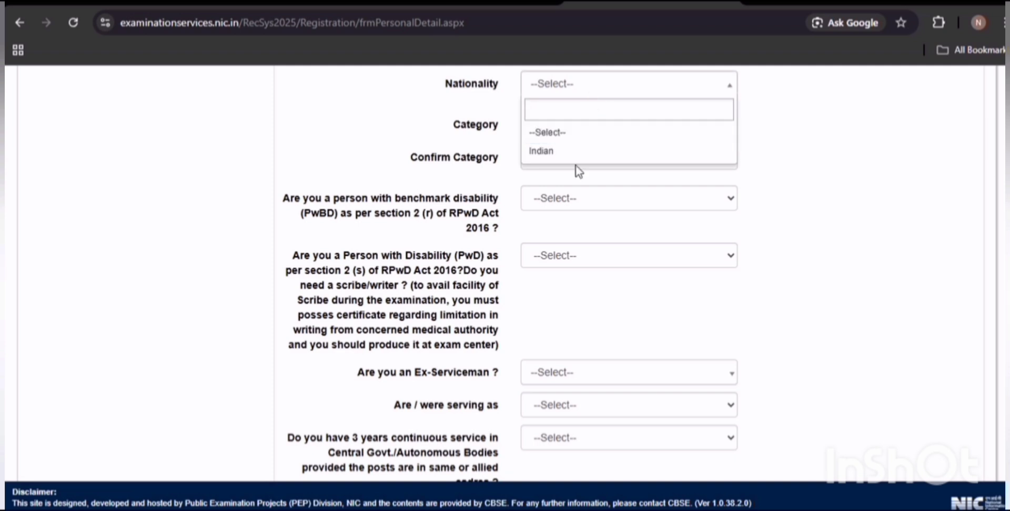
{"action": "left_click", "coordinate": [579, 153]}
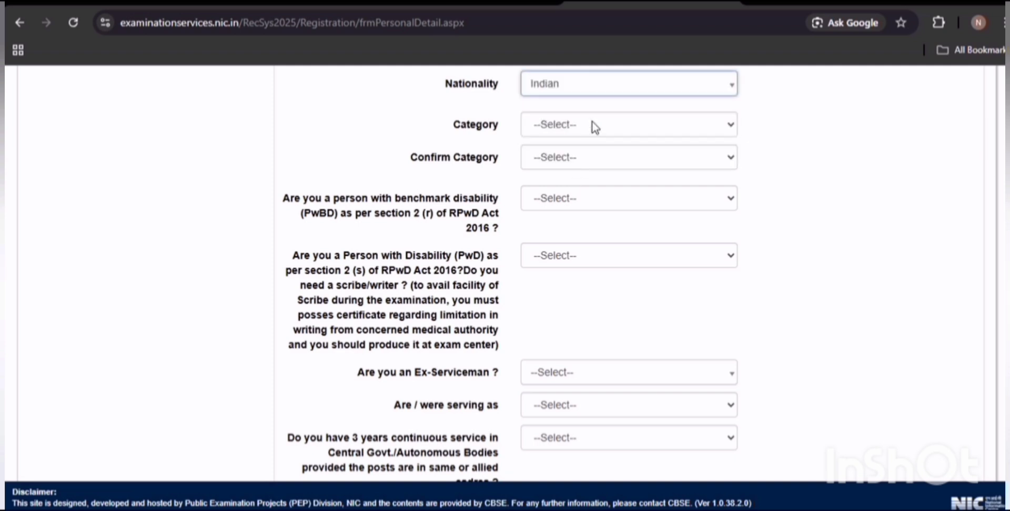
{"action": "left_click", "coordinate": [593, 125]}
{"action": "left_click", "coordinate": [587, 167]}
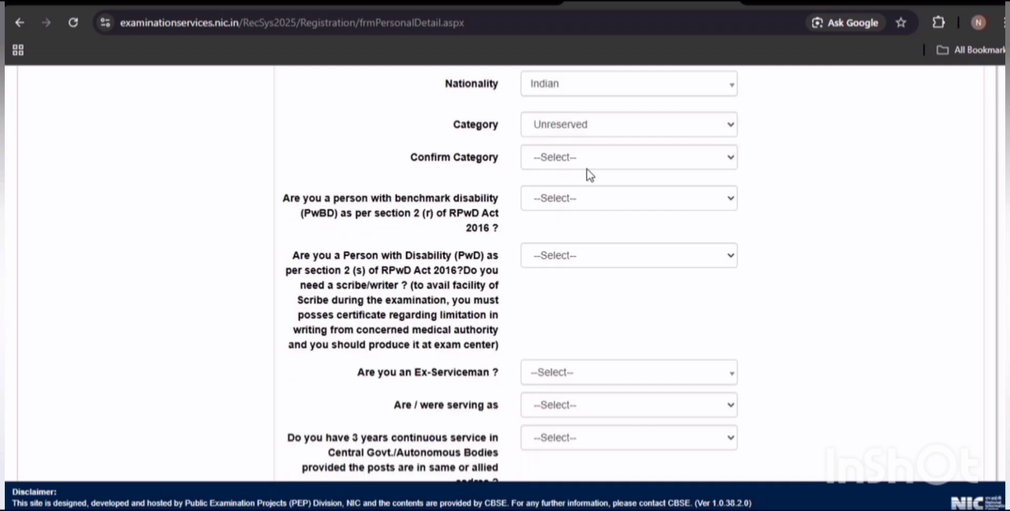
{"action": "left_click", "coordinate": [597, 166]}
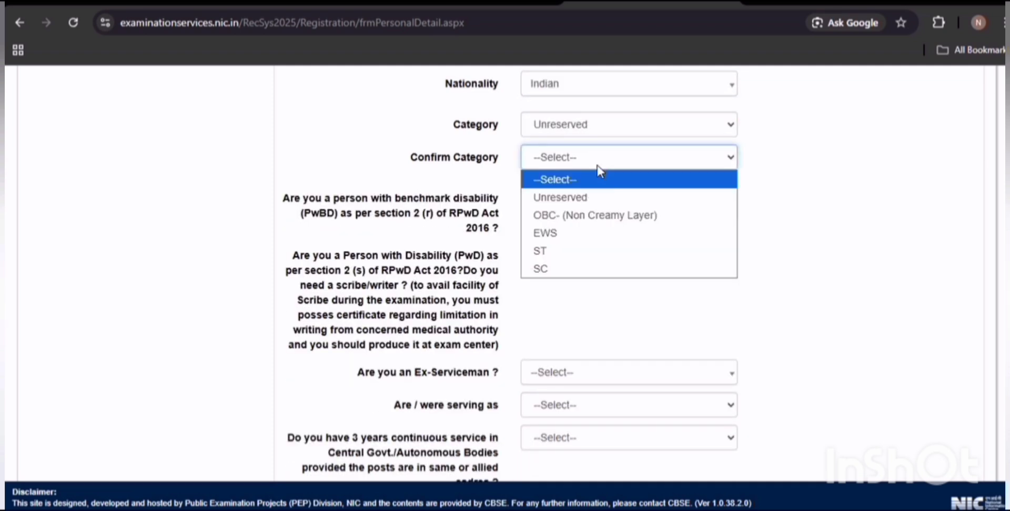
{"action": "left_click", "coordinate": [588, 191]}
- Answer No to both the benchmark disability (PwBD) question and the disability (PwD) and scribe question
{"action": "left_click", "coordinate": [587, 200]}
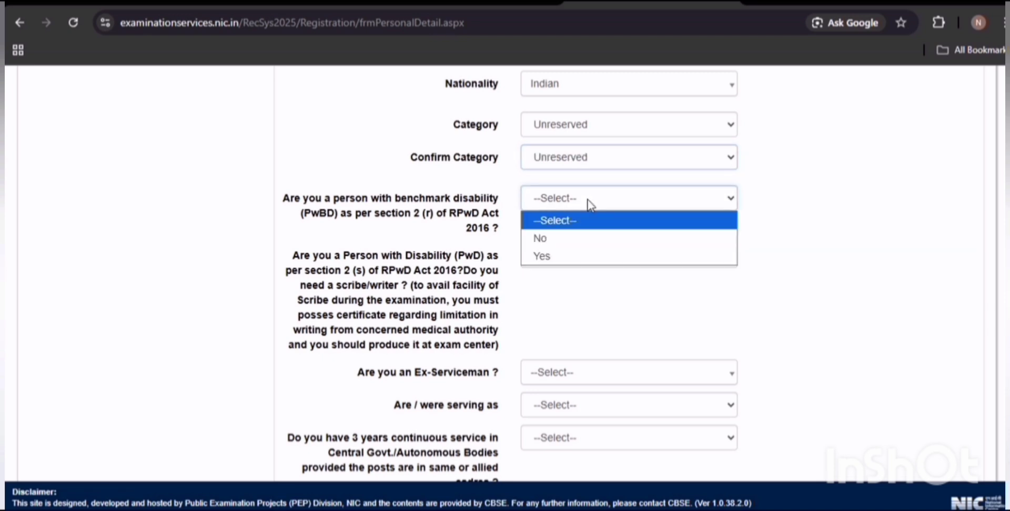
{"action": "left_click", "coordinate": [580, 239]}
{"action": "left_click", "coordinate": [588, 249]}
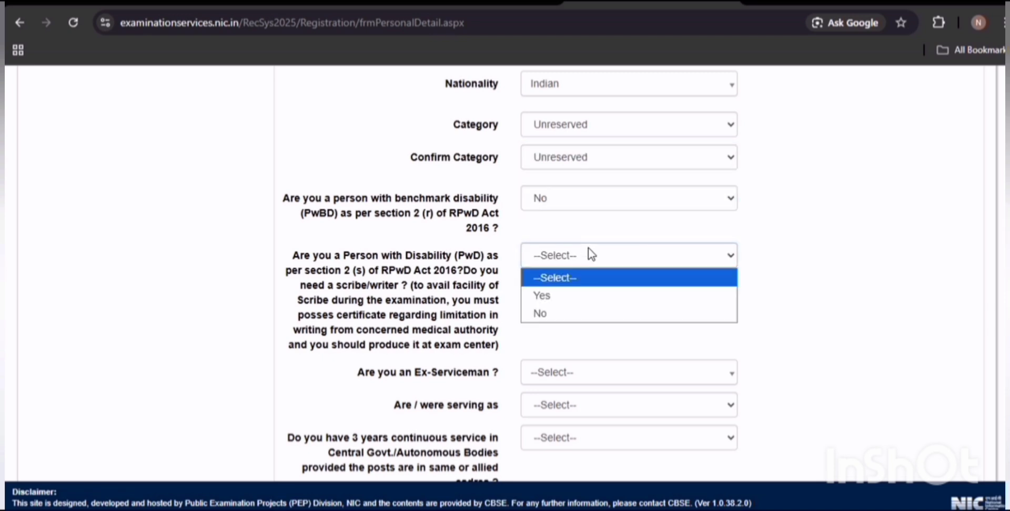
{"action": "left_click", "coordinate": [583, 307]}
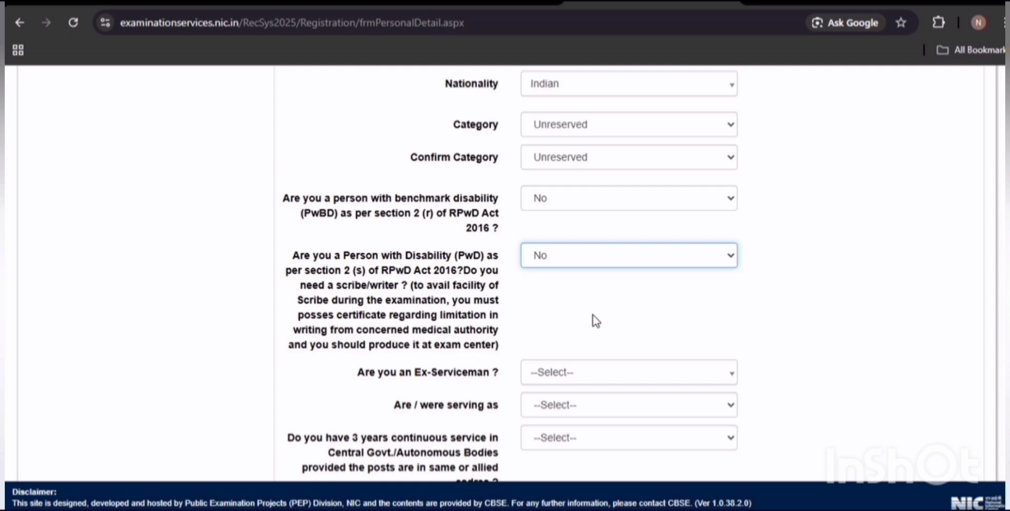
- Answer No for Ex-Serviceman and choose Not Applicable for "Are / were serving as"
{"action": "scroll", "coordinate": [593, 315], "scroll_direction": "down", "scroll_amount": 1}
{"action": "left_click", "coordinate": [599, 309]}
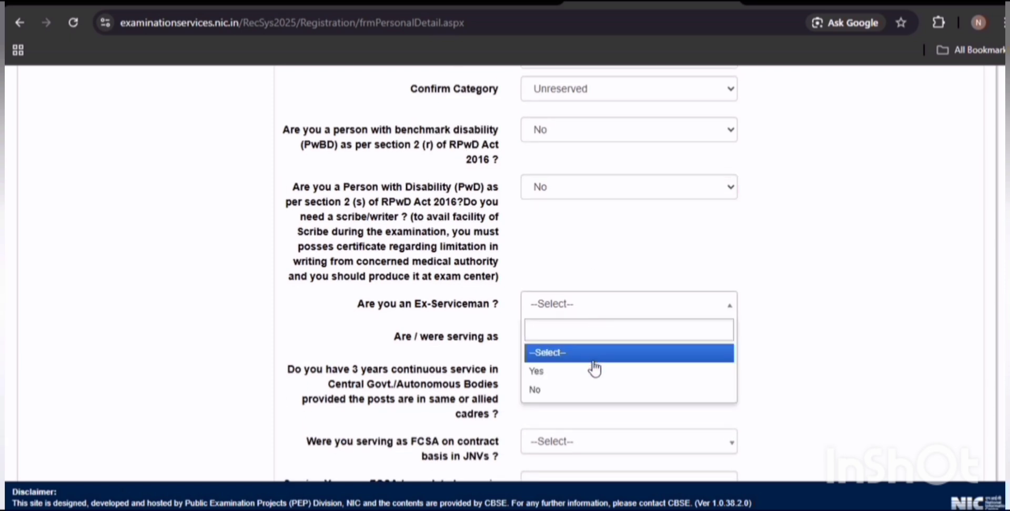
{"action": "left_click", "coordinate": [592, 392]}
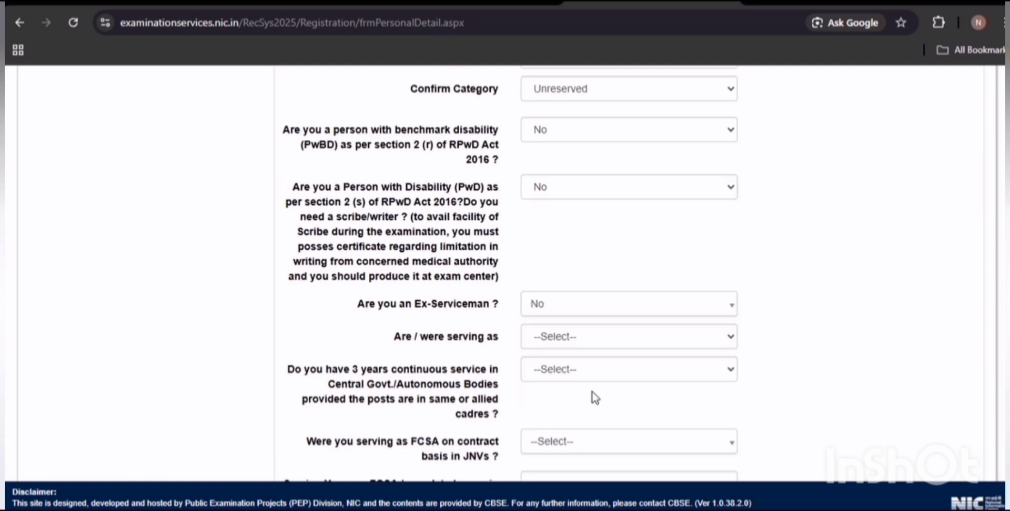
{"action": "left_click", "coordinate": [594, 339]}
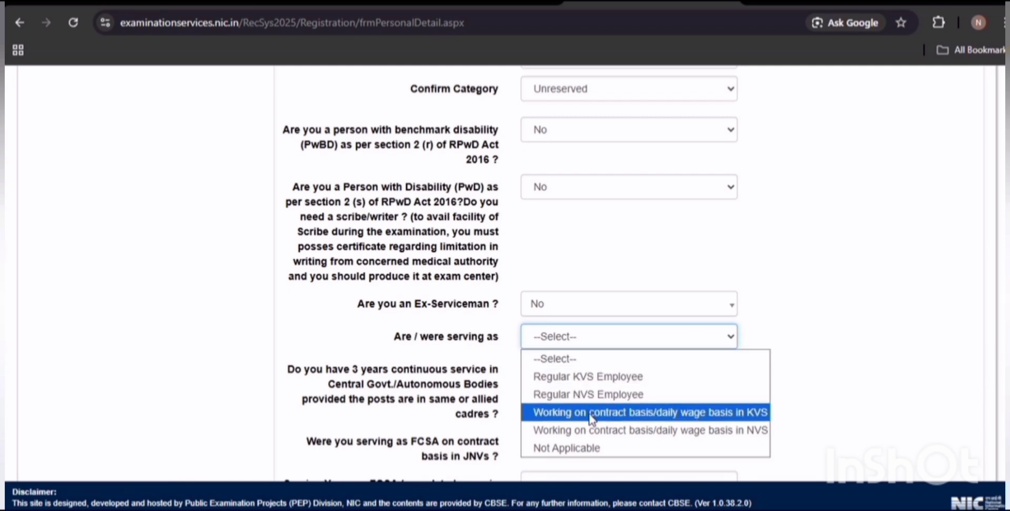
{"action": "left_click", "coordinate": [587, 450]}
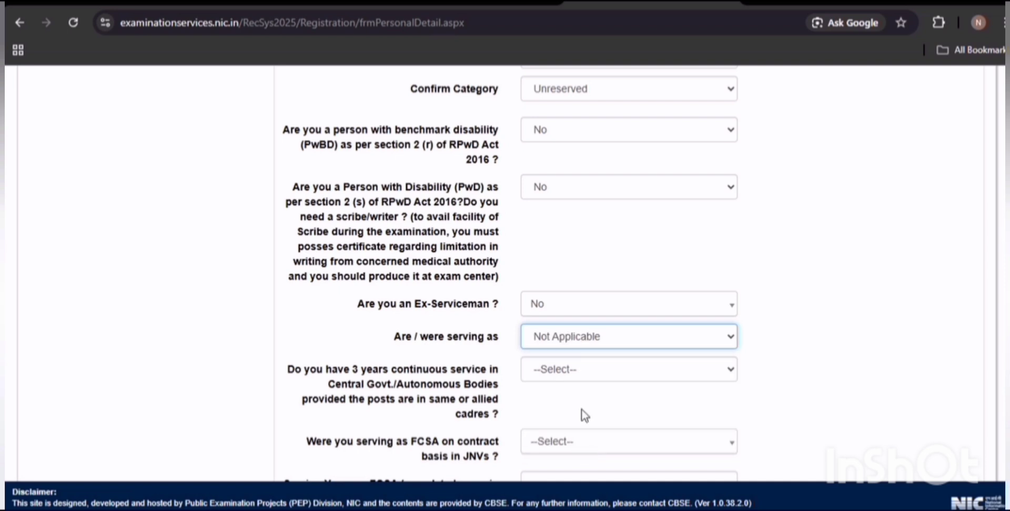
- Answer No for 3 years' continuous Central Govt./Autonomous Bodies service and Not Applicable for serving as FCSA on contract in JNVs
{"action": "left_click", "coordinate": [584, 385]}
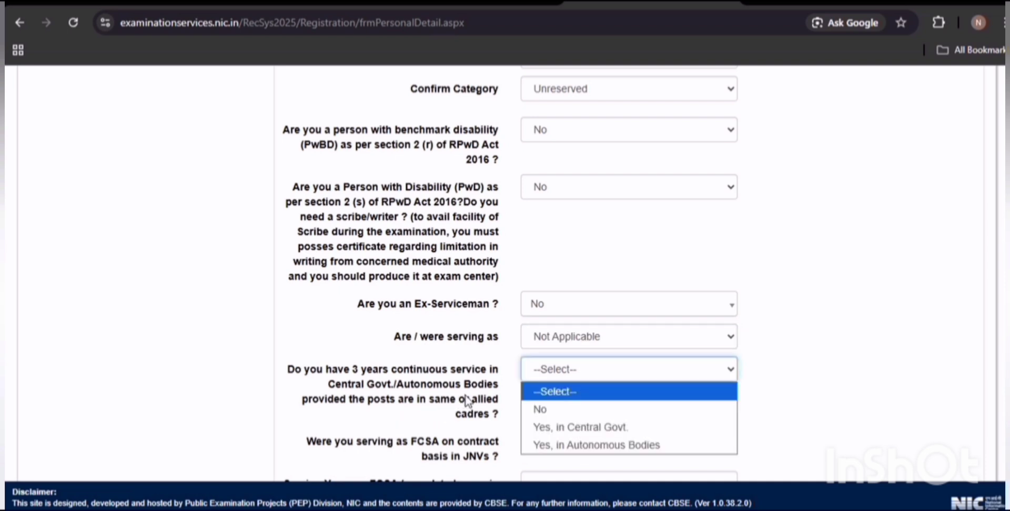
{"action": "left_click", "coordinate": [542, 410]}
{"action": "scroll", "coordinate": [573, 412], "scroll_direction": "down", "scroll_amount": 2}
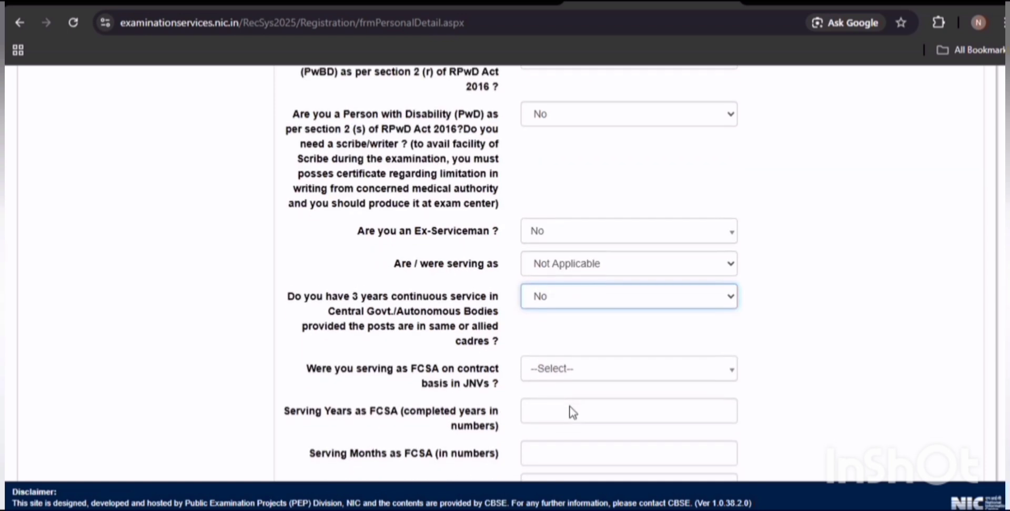
{"action": "left_click", "coordinate": [572, 360]}
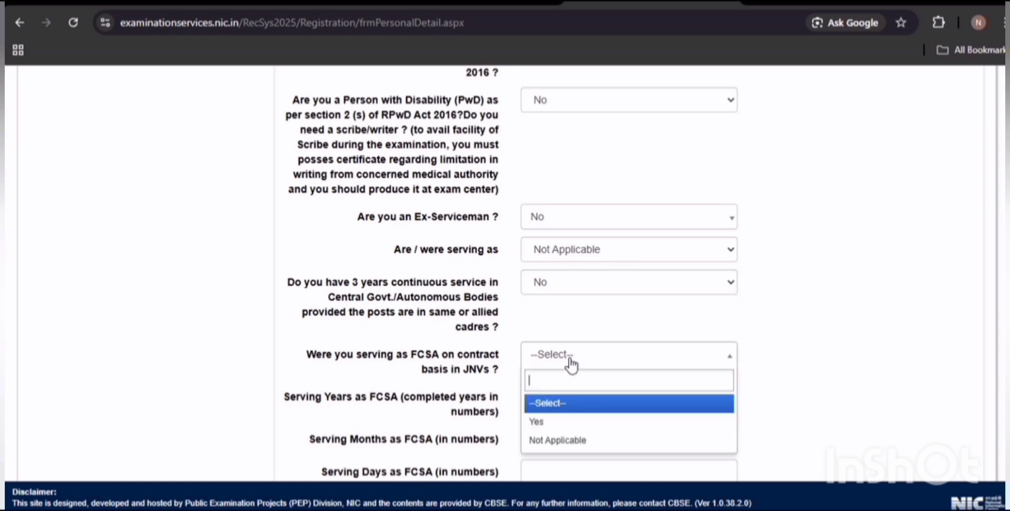
{"action": "left_click", "coordinate": [557, 440]}
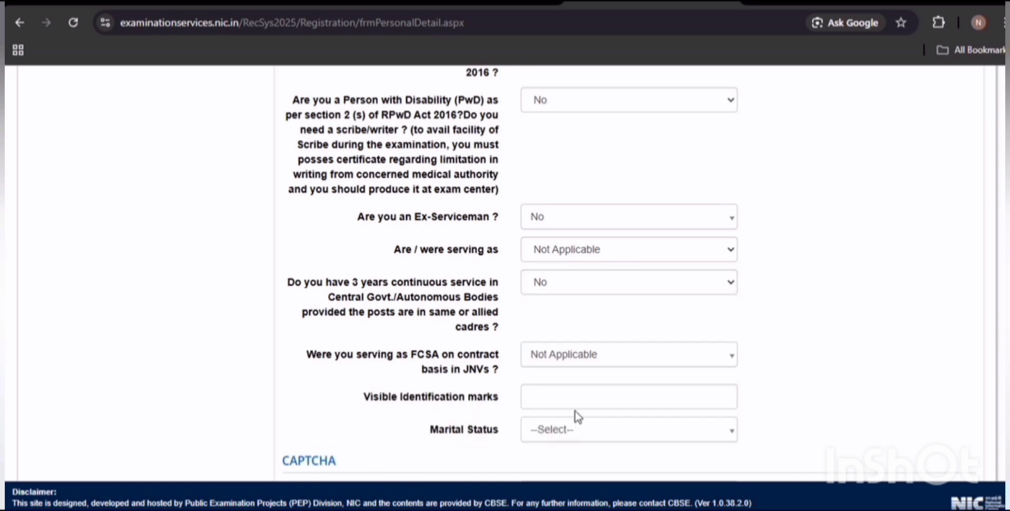
{"action": "scroll", "coordinate": [576, 412], "scroll_direction": "down", "scroll_amount": 2}
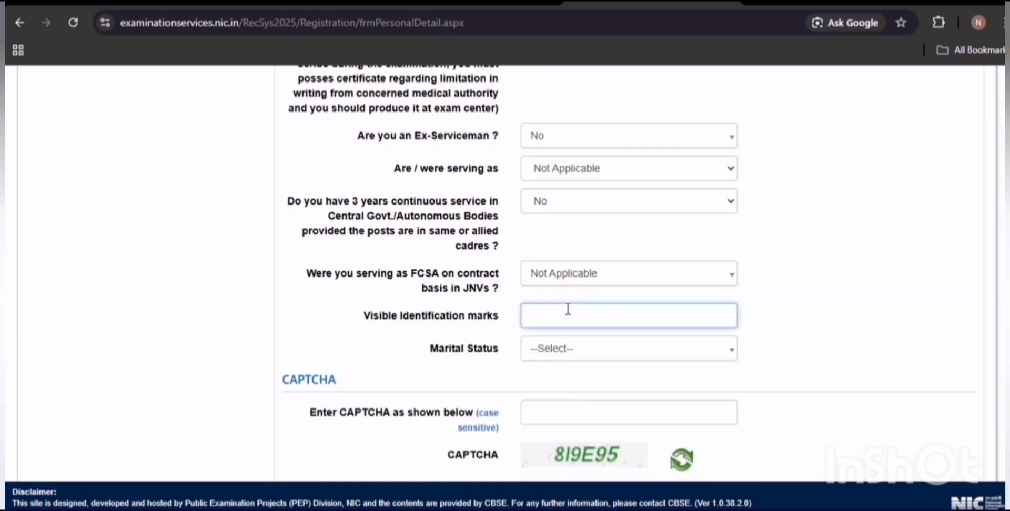
- Enter "mole above lips" as the visible identification mark and set Marital Status to Single
{"action": "type", "text": "mole above lips"}
{"action": "left_click", "coordinate": [567, 345]}
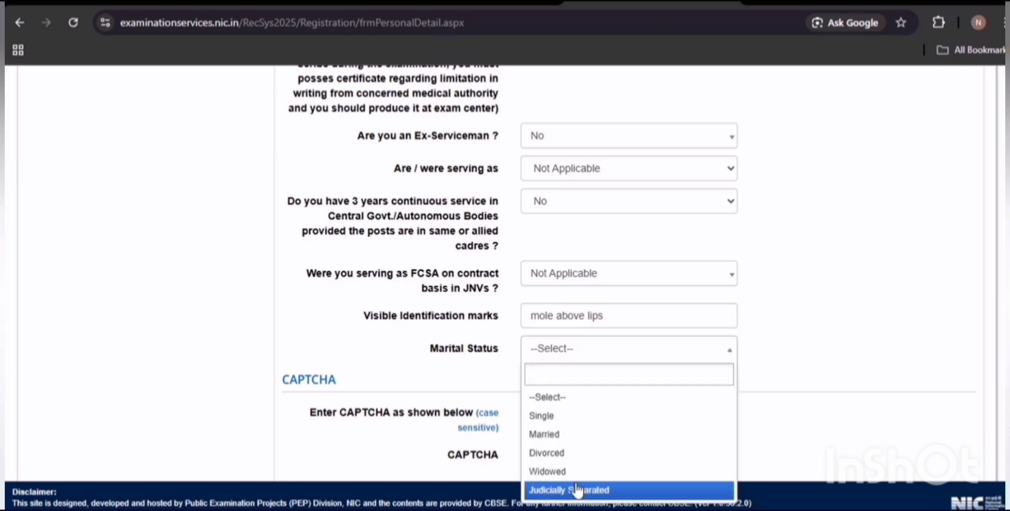
{"action": "left_click", "coordinate": [576, 417]}
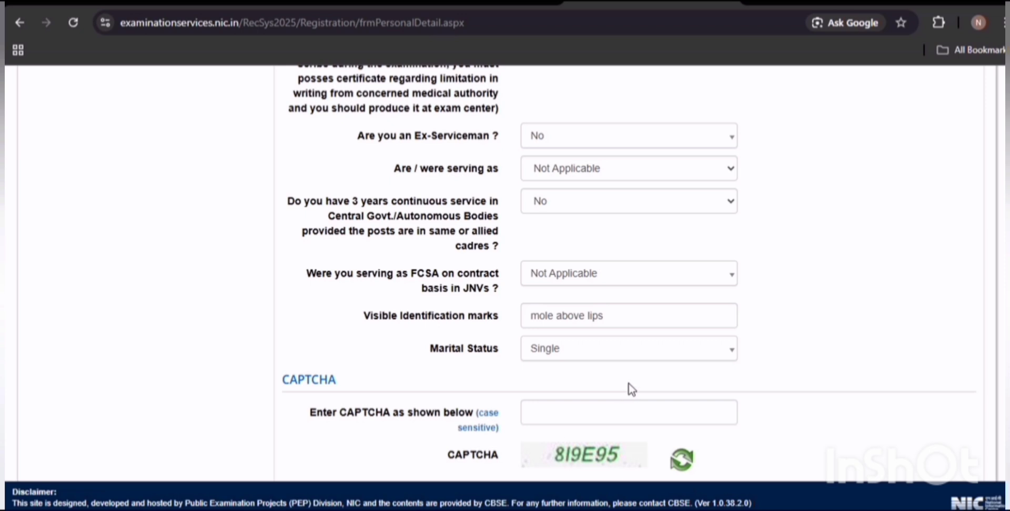
- Try to submit the personal details section with the displayed CAPTCHA and confirm the submission
{"action": "scroll", "coordinate": [629, 384], "scroll_direction": "down", "scroll_amount": 1}
{"action": "left_click", "coordinate": [623, 385]}
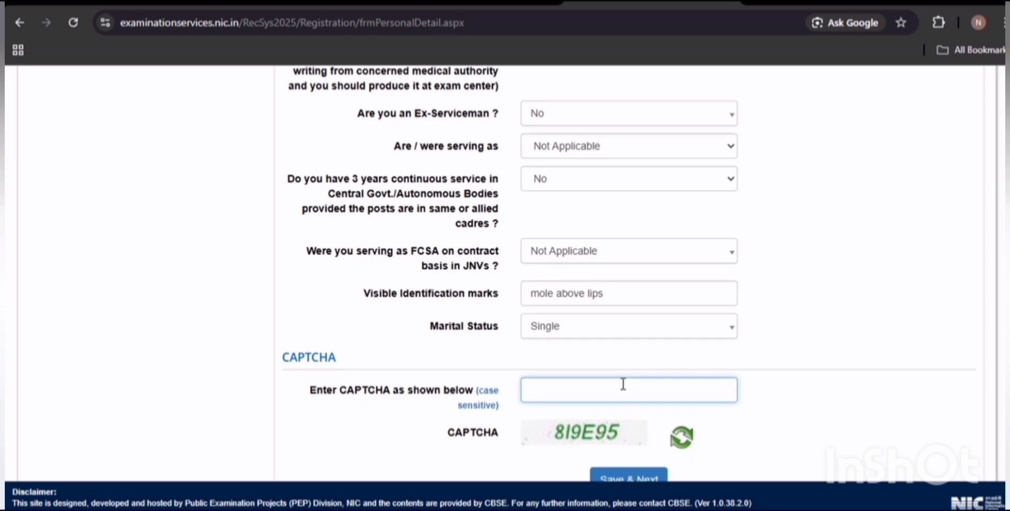
{"action": "type", "text": "8IE95"}
{"action": "scroll", "coordinate": [733, 348], "scroll_direction": "down", "scroll_amount": 1}
{"action": "left_click", "coordinate": [619, 421]}
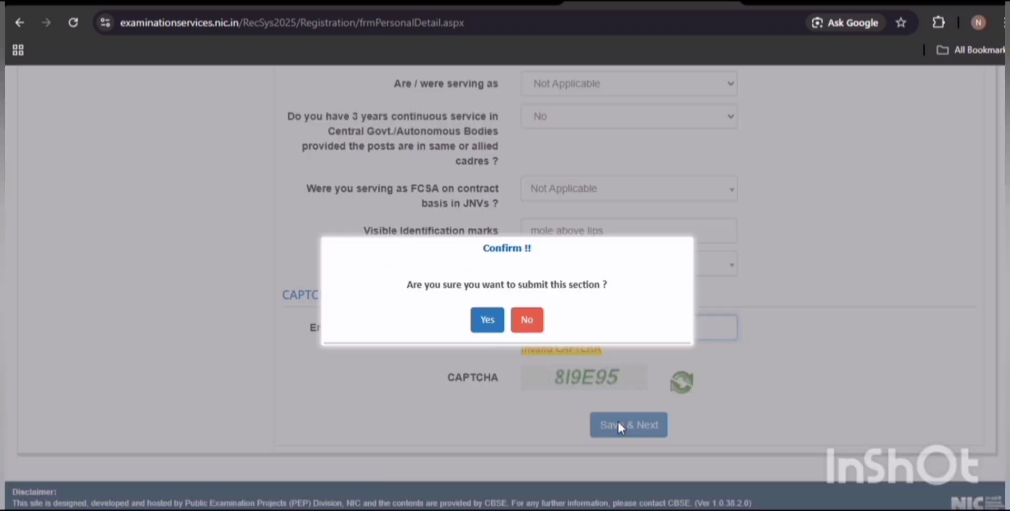
{"action": "left_click", "coordinate": [498, 320]}
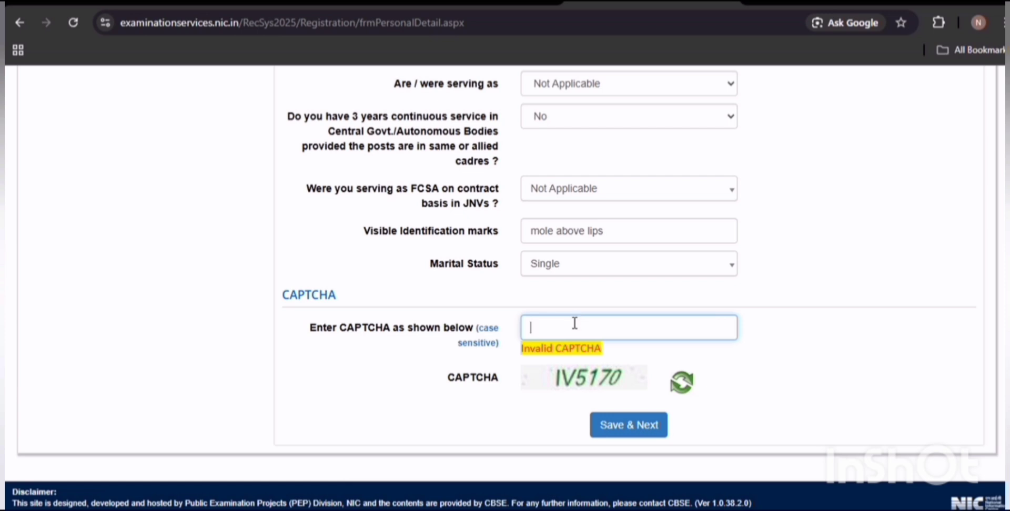
- Enter the new CAPTCHA, then save the personal details section and confirm its submission
{"action": "type", "text": "IV517070"}
{"action": "left_click", "coordinate": [511, 436]}
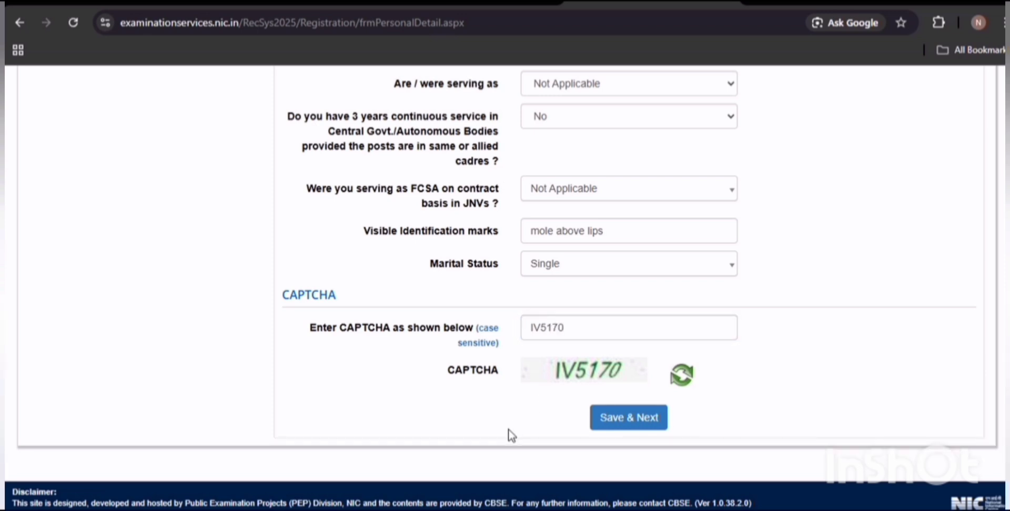
{"action": "left_click", "coordinate": [613, 429]}
{"action": "left_click", "coordinate": [480, 328]}
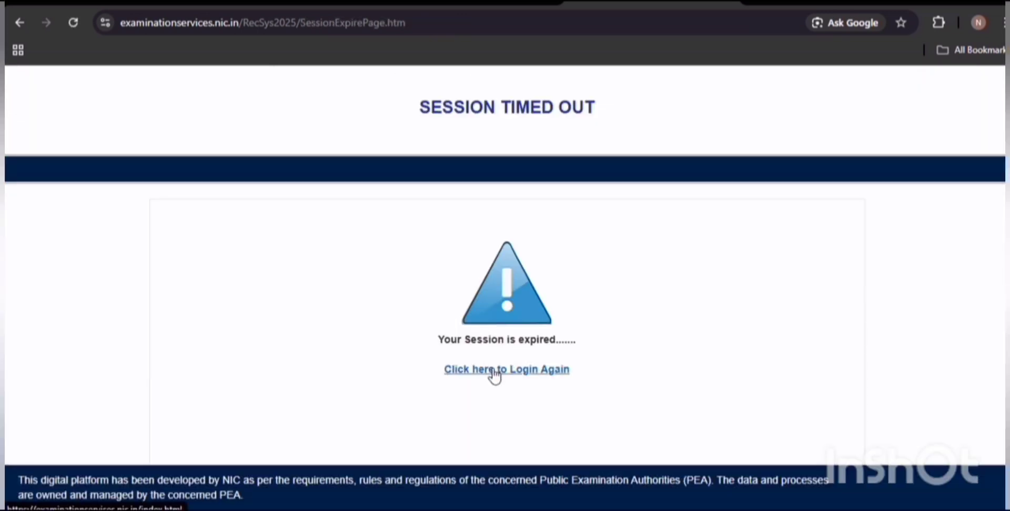
- Leave the expired session page and open the recruitment drive's login for already registered candidates
{"action": "left_click", "coordinate": [493, 372]}
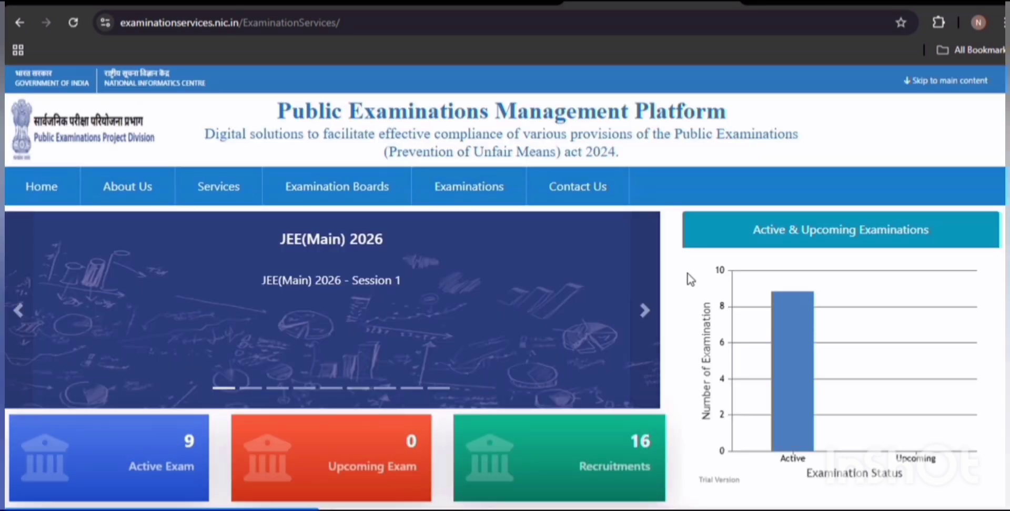
{"action": "scroll", "coordinate": [687, 274], "scroll_direction": "down", "scroll_amount": 7}
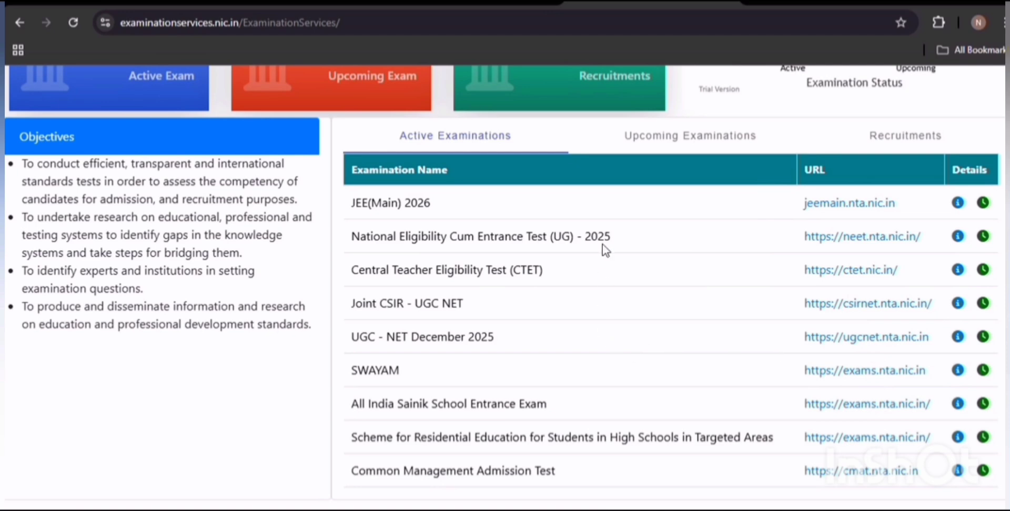
{"action": "scroll", "coordinate": [583, 356], "scroll_direction": "down", "scroll_amount": 1}
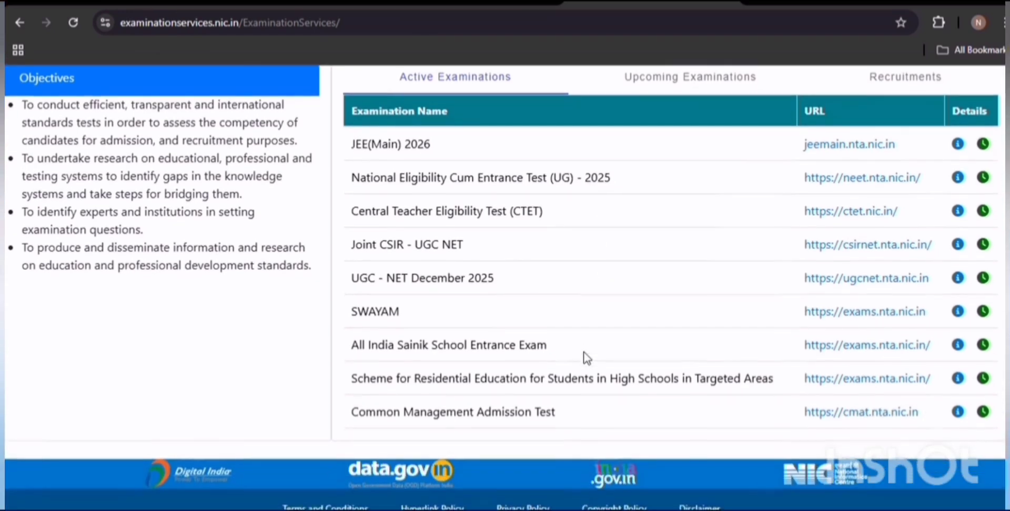
{"action": "scroll", "coordinate": [587, 358], "scroll_direction": "up", "scroll_amount": 2}
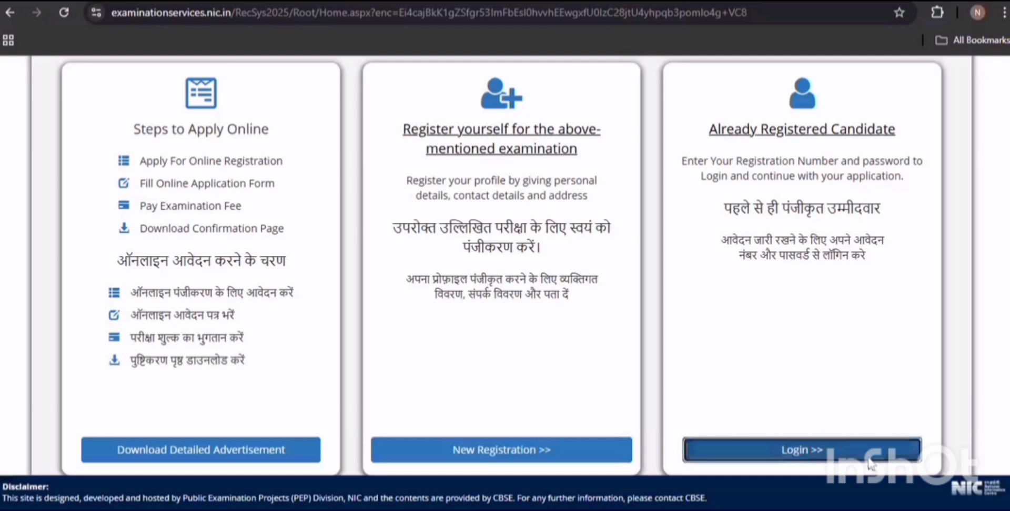
{"action": "left_click", "coordinate": [766, 449]}
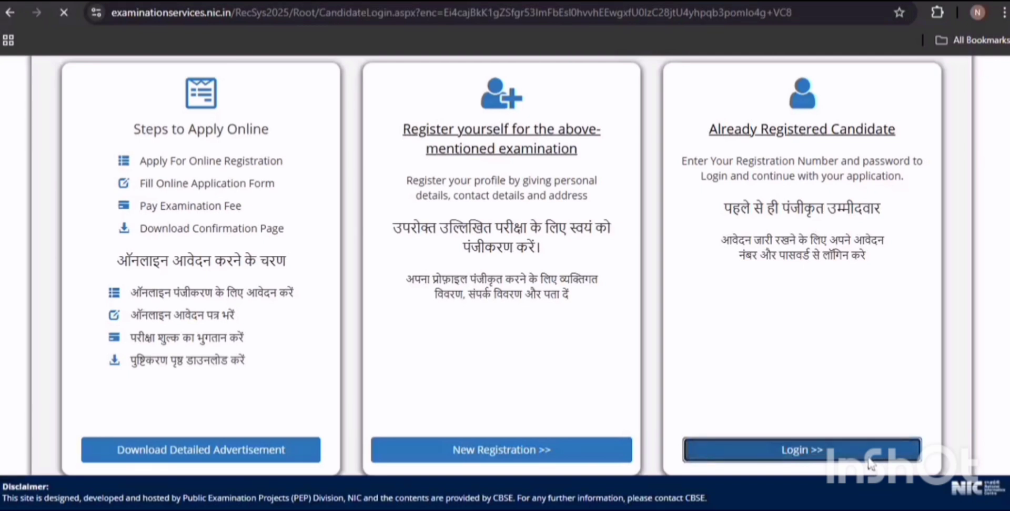
- Enter the registration number and the account password in the registered candidate login form
{"action": "left_click", "coordinate": [537, 306]}
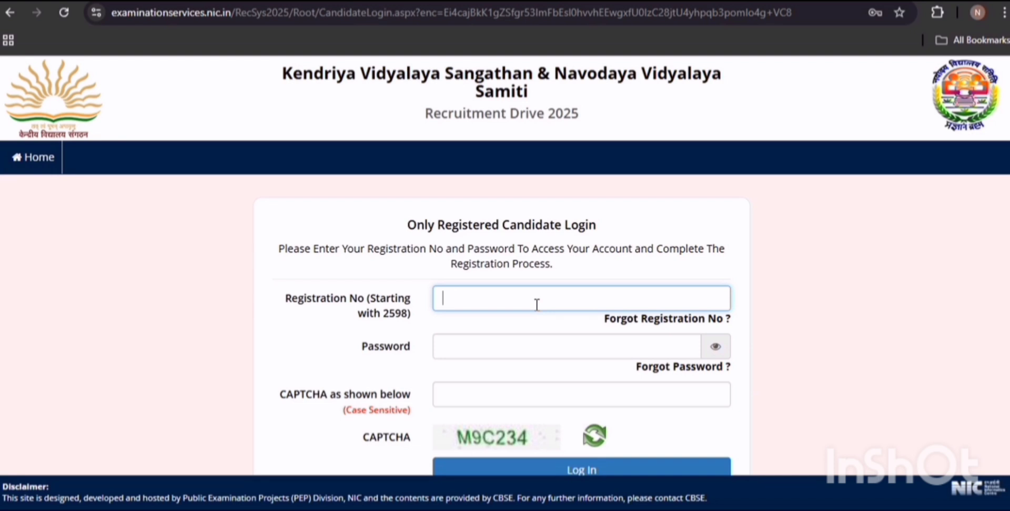
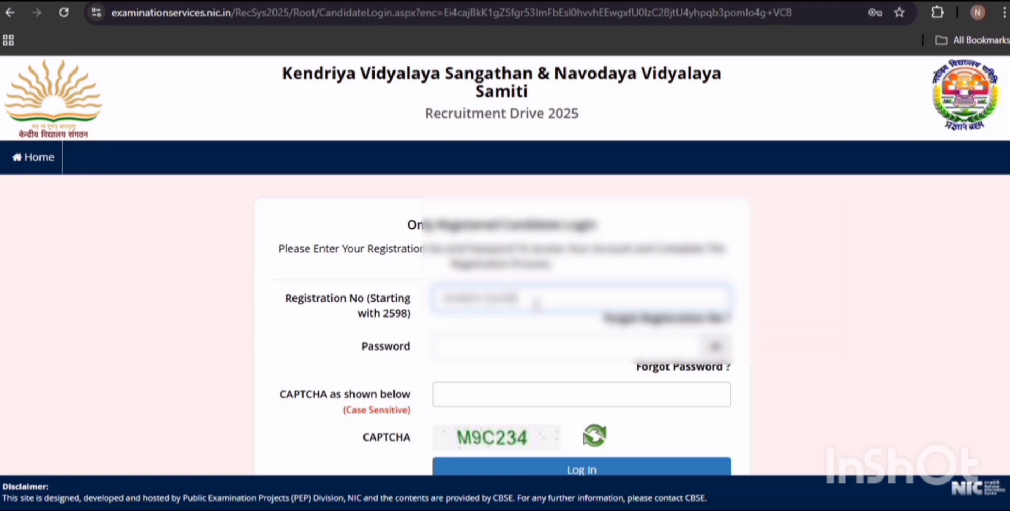
{"action": "left_click", "coordinate": [526, 339]}
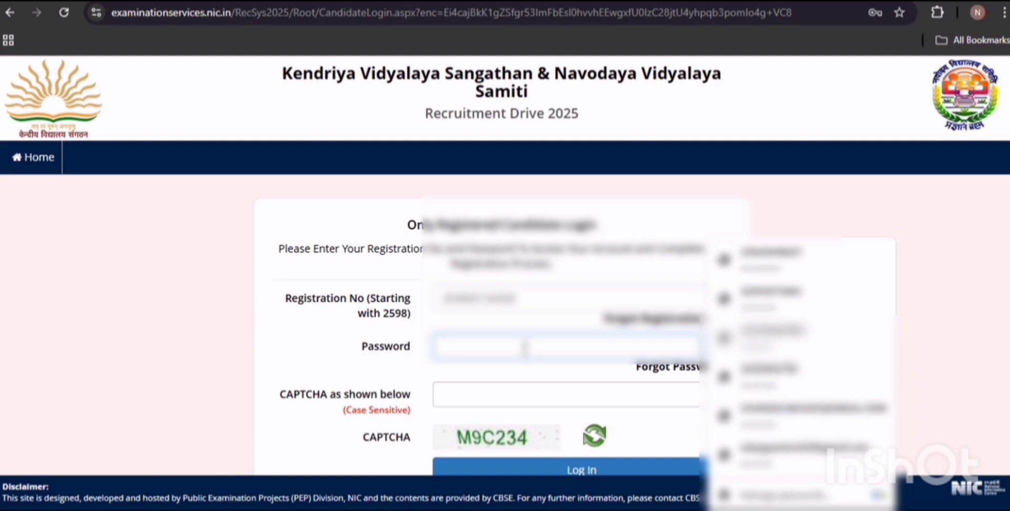
{"action": "type", "text": "••••••••"}
- Fill in the login CAPTCHA, submit the login, and agree to log out of the previous session
{"action": "left_click", "coordinate": [508, 394]}
{"action": "type", "text": "M9C234"}
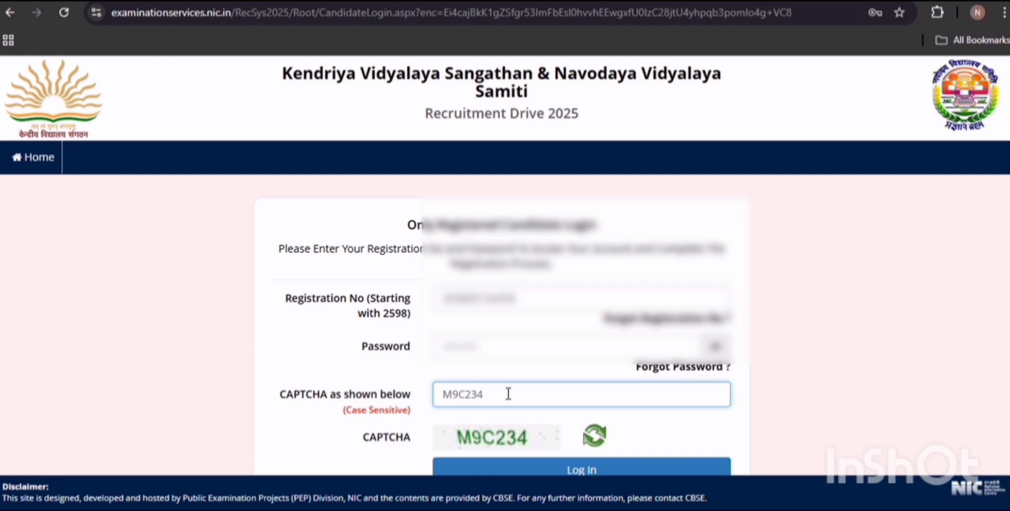
{"action": "left_click", "coordinate": [579, 469]}
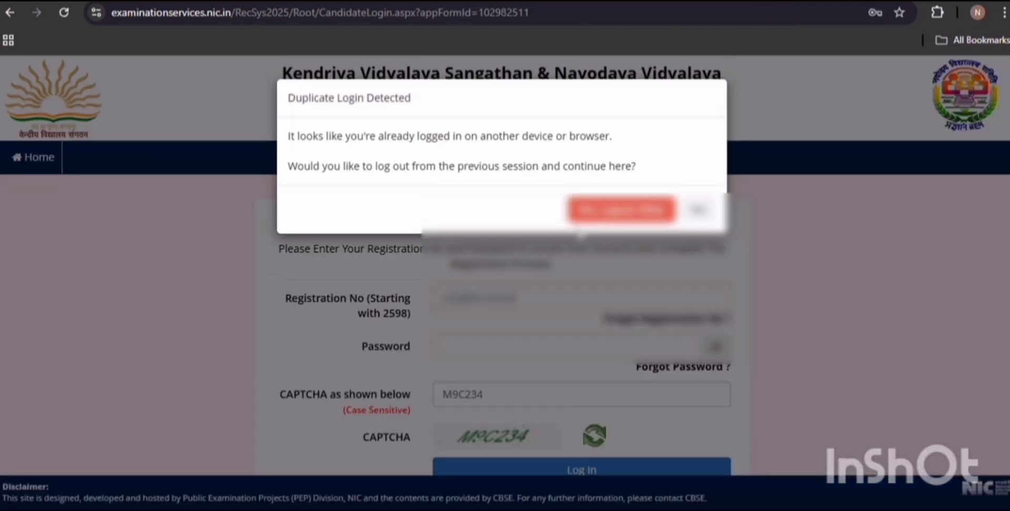
{"action": "left_click", "coordinate": [622, 212]}
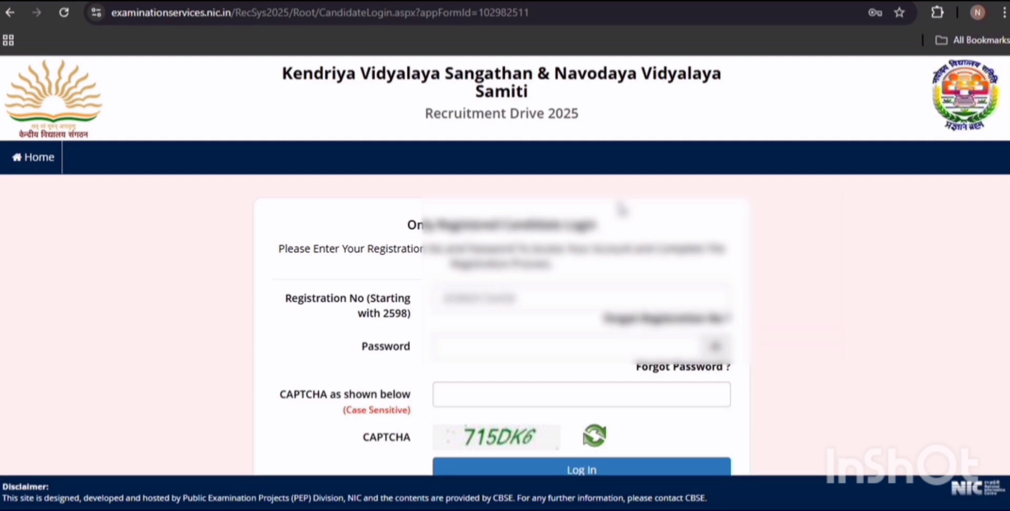
- Re-enter the account password, fill in the new CAPTCHA, and log in to the candidate account
{"action": "scroll", "coordinate": [586, 234], "scroll_direction": "down", "scroll_amount": 2}
{"action": "left_click", "coordinate": [575, 243]}
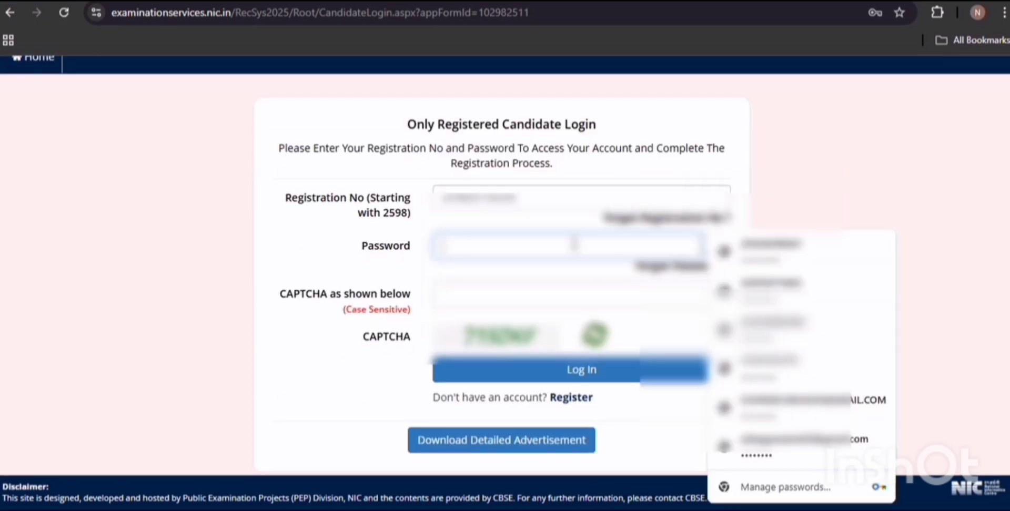
{"action": "type", "text": "••••••"}
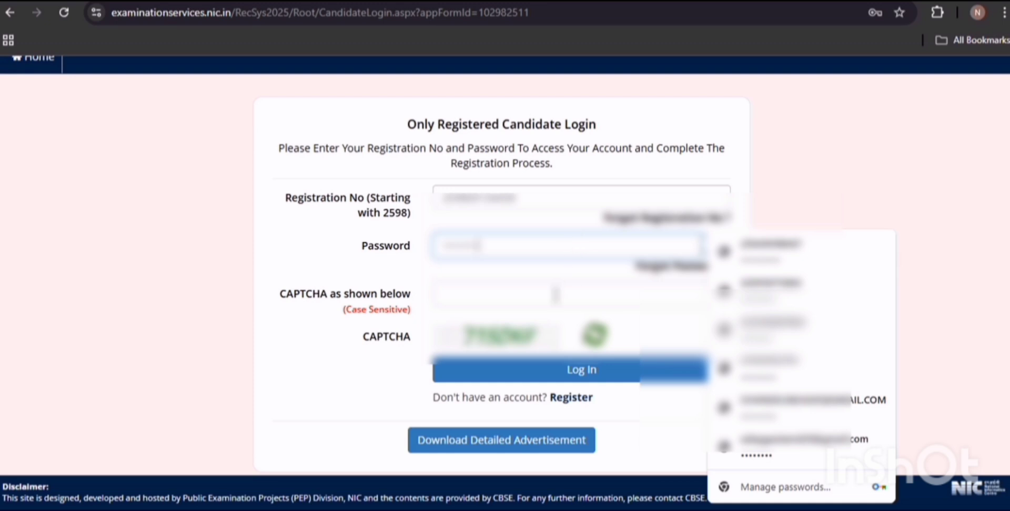
{"action": "left_click", "coordinate": [556, 295]}
{"action": "type", "text": "715"}
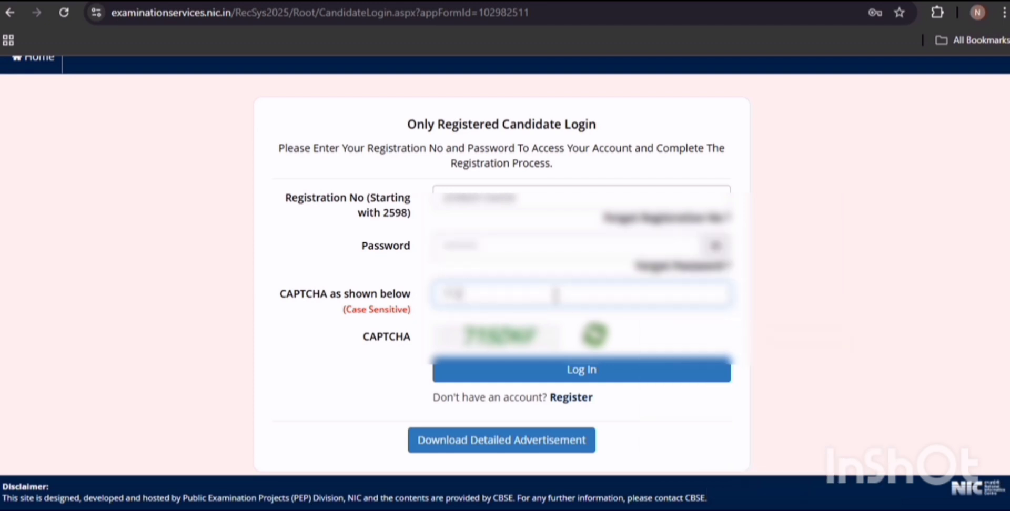
{"action": "type", "text": "DKF"}
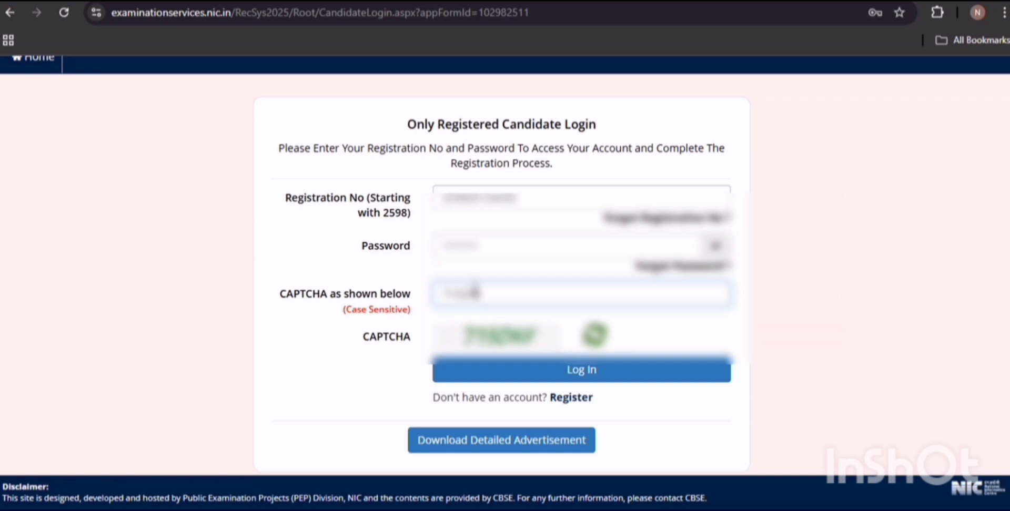
{"action": "left_click", "coordinate": [547, 362]}
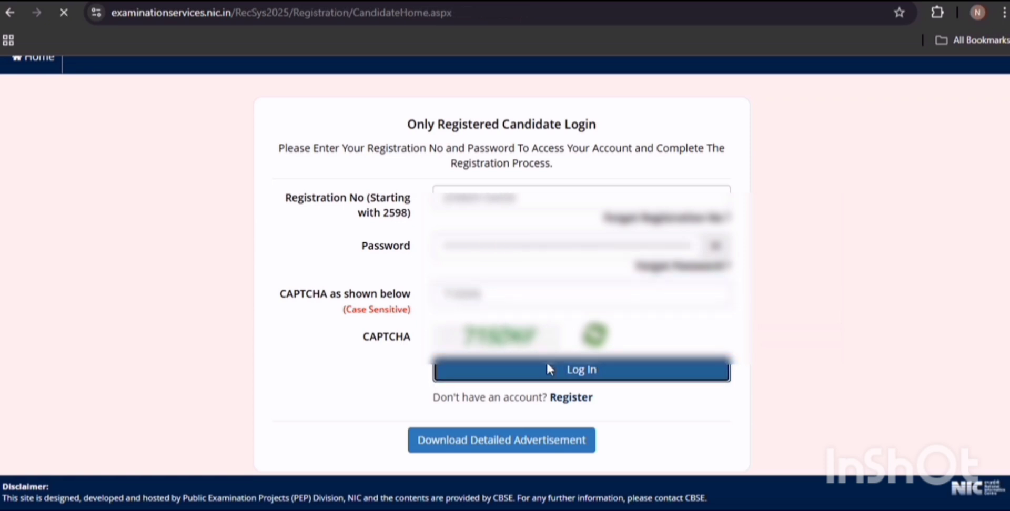
- Continue completing the candidate profile and proceed to its Document Upload section
{"action": "scroll", "coordinate": [548, 367], "scroll_direction": "down", "scroll_amount": 2}
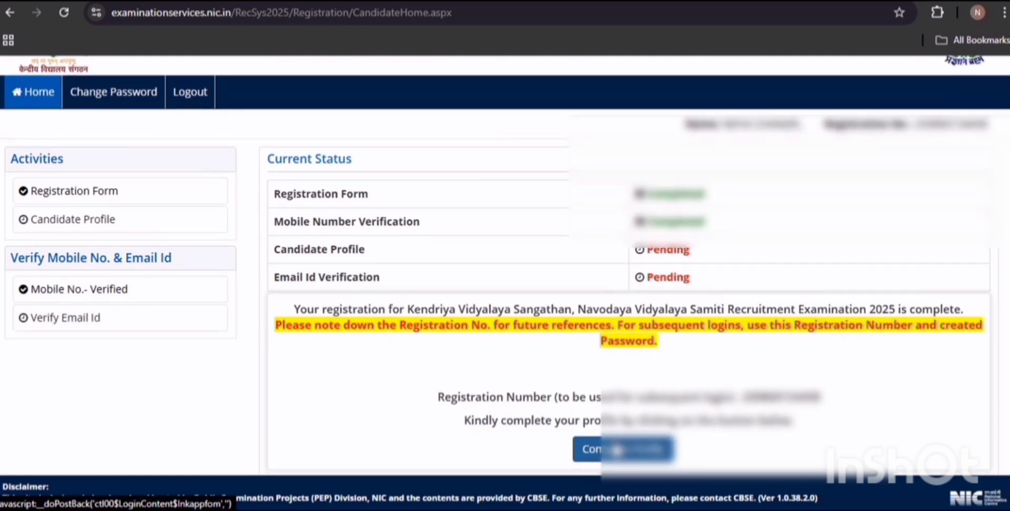
{"action": "left_click", "coordinate": [613, 451]}
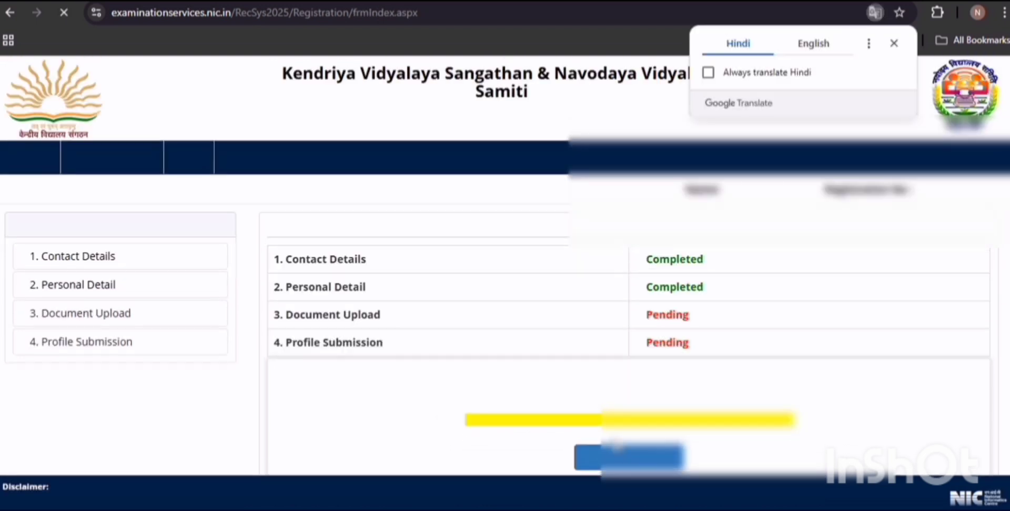
{"action": "left_click", "coordinate": [814, 45]}
{"action": "left_click", "coordinate": [769, 324]}
{"action": "scroll", "coordinate": [769, 324], "scroll_direction": "down", "scroll_amount": 1}
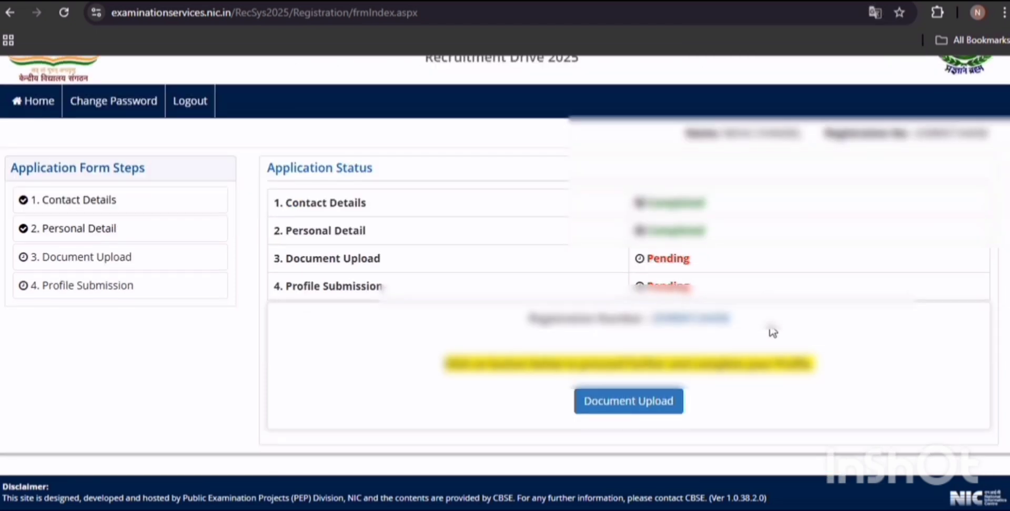
{"action": "left_click", "coordinate": [649, 402]}
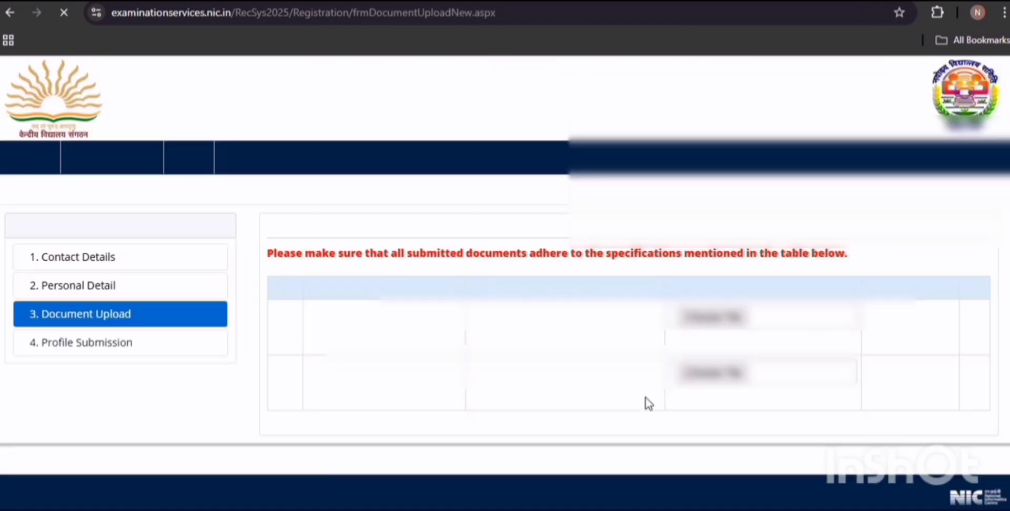
- Choose the img file from the Music folder as the Photograph and use the original image without cropping
{"action": "scroll", "coordinate": [610, 366], "scroll_direction": "down", "scroll_amount": 1}
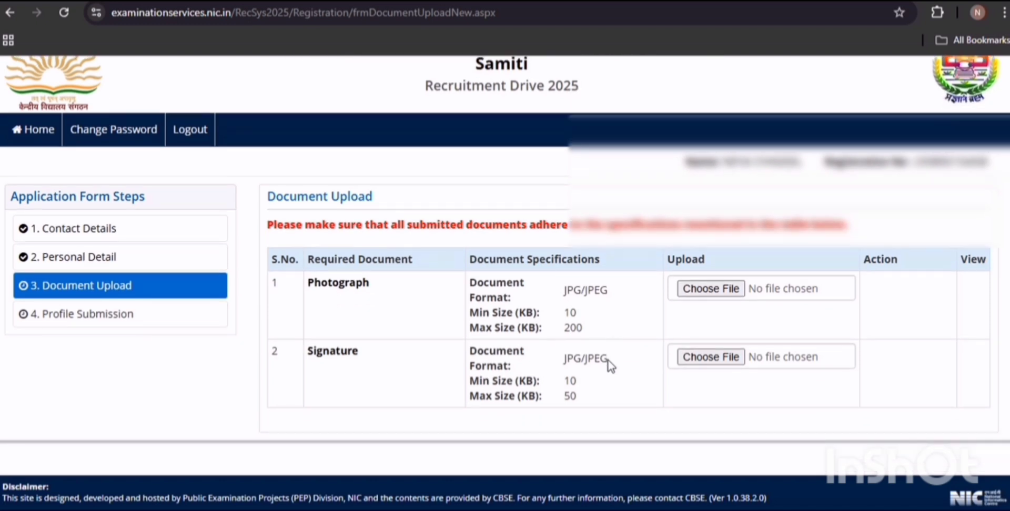
{"action": "left_click", "coordinate": [699, 291]}
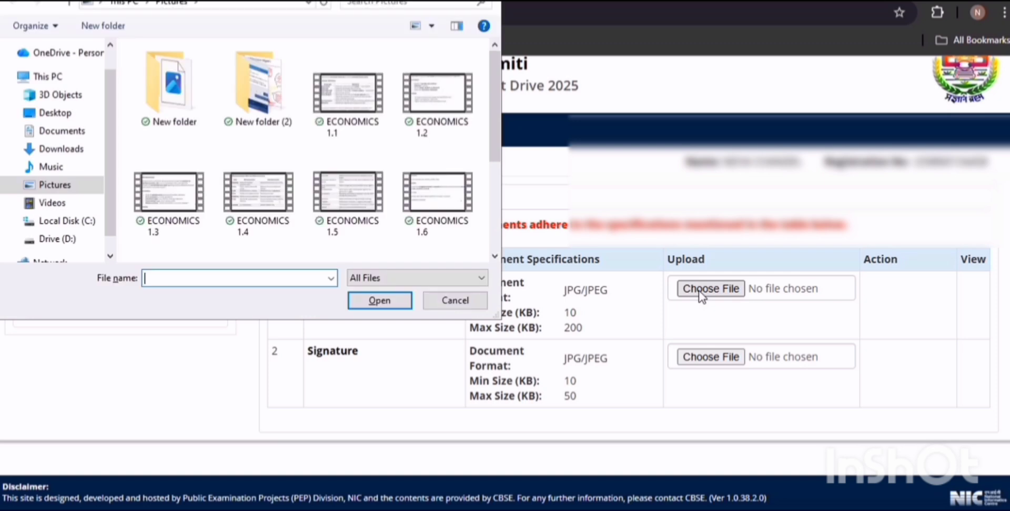
{"action": "key", "text": "Escape"}
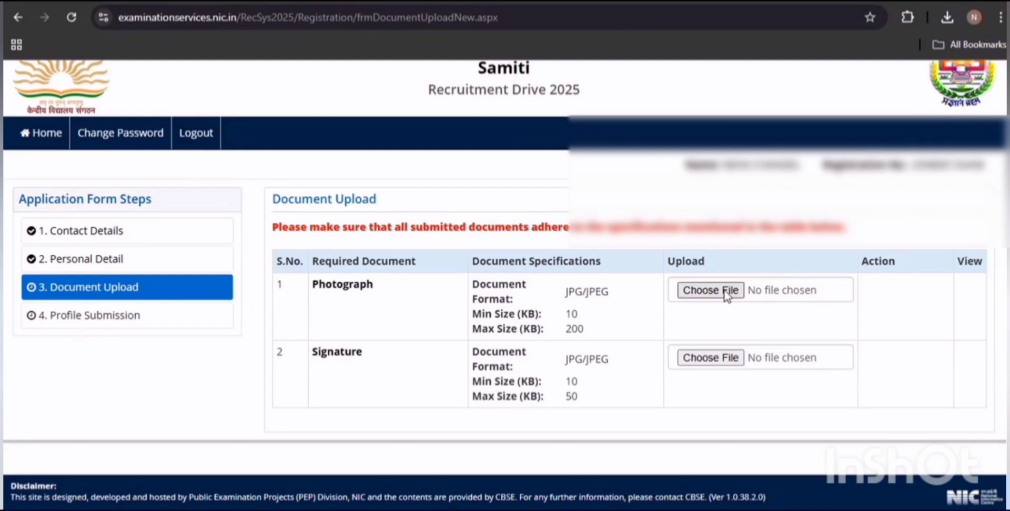
{"action": "left_click", "coordinate": [726, 295]}
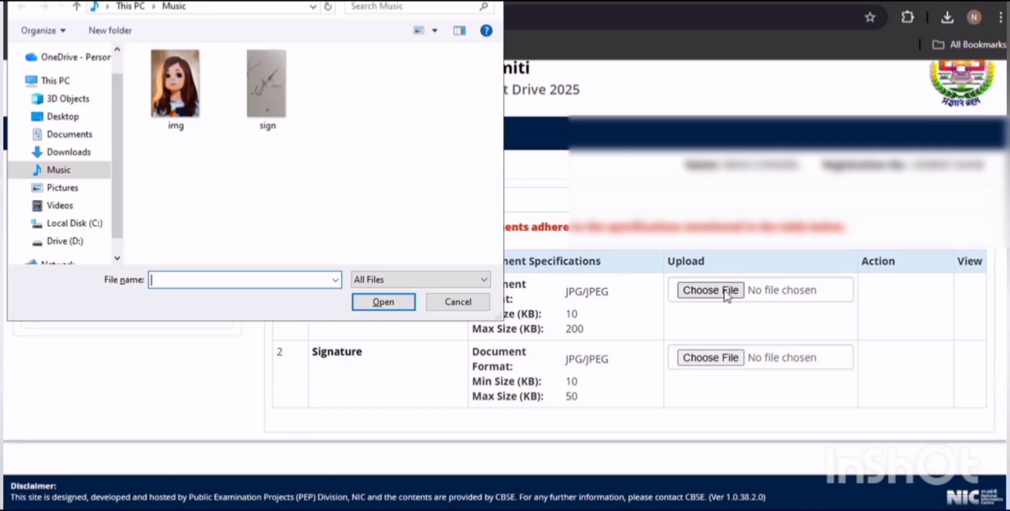
{"action": "left_click", "coordinate": [207, 76]}
{"action": "double_click", "coordinate": [207, 75]}
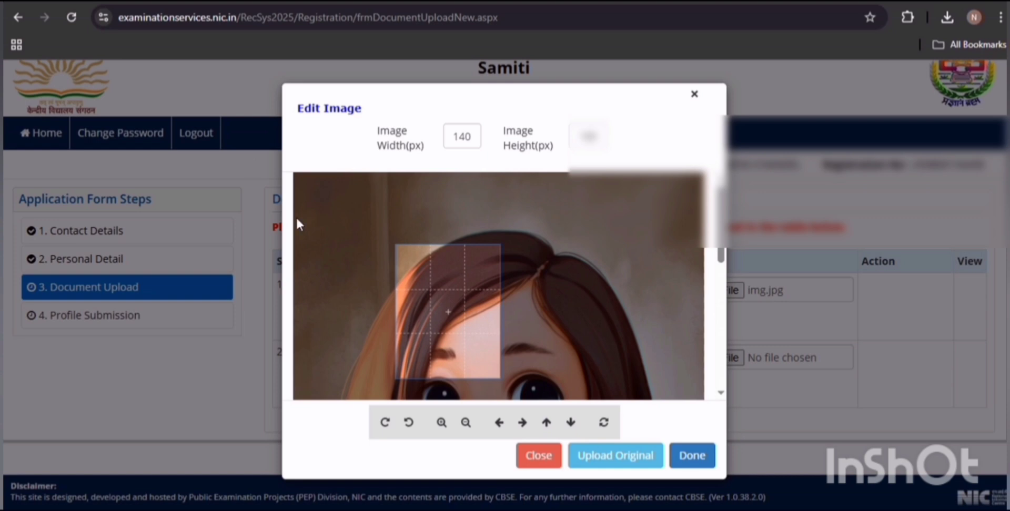
{"action": "left_click", "coordinate": [625, 462]}
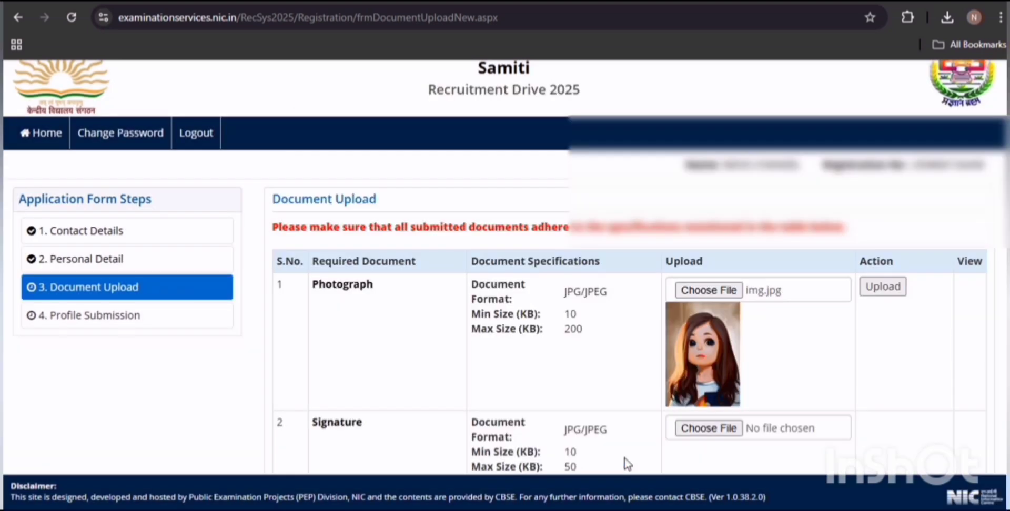
- Upload the chosen Photograph, acknowledge the upload, and preview the uploaded document before closing the preview
{"action": "left_click", "coordinate": [891, 295]}
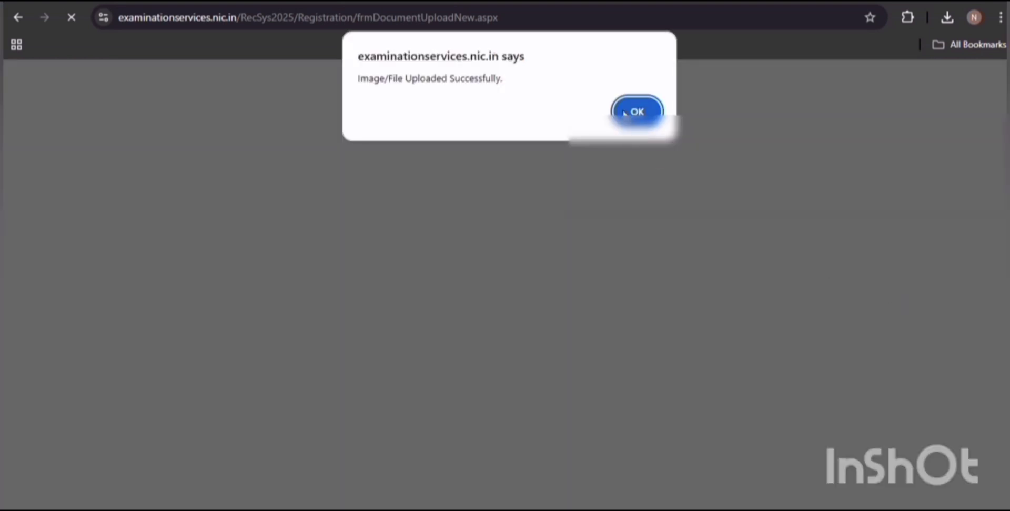
{"action": "left_click", "coordinate": [626, 112]}
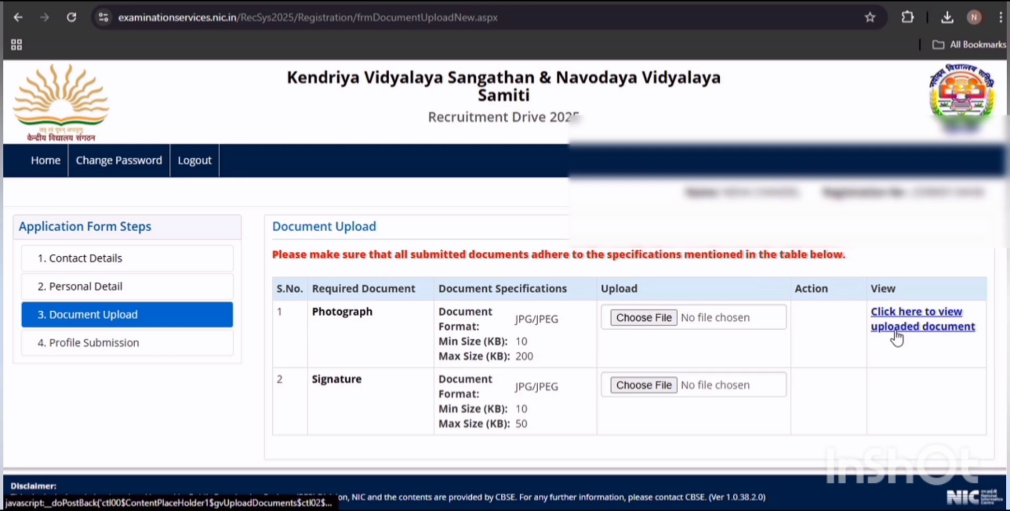
{"action": "left_click", "coordinate": [896, 331]}
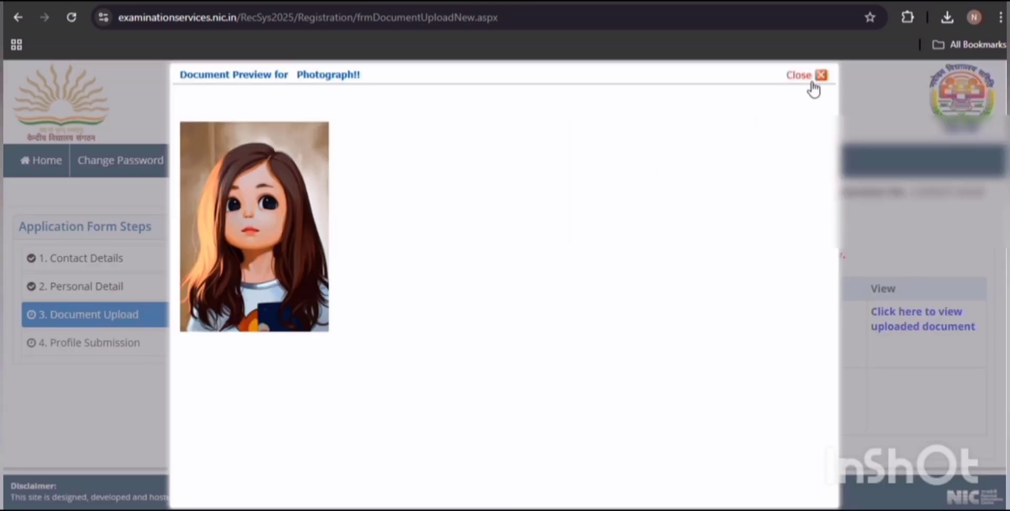
{"action": "left_click", "coordinate": [818, 81]}
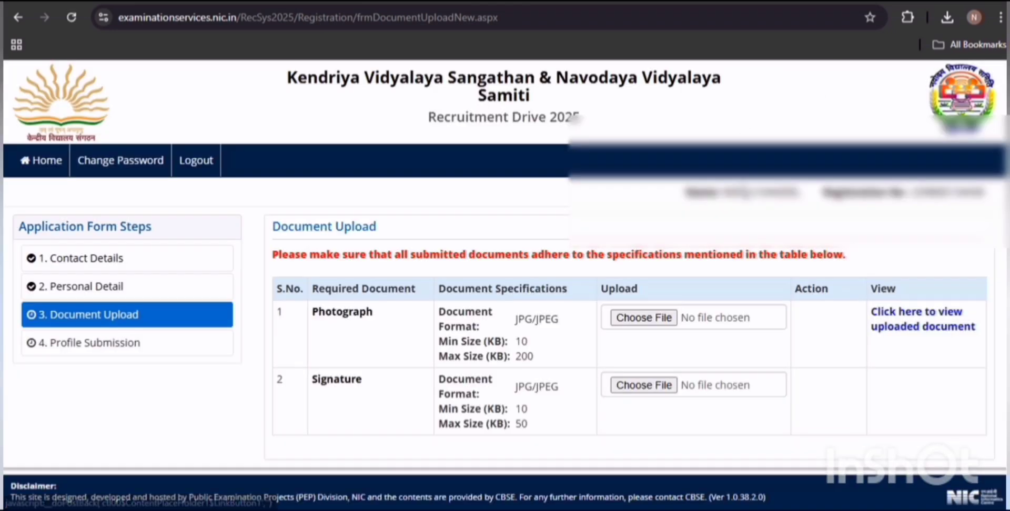
- Choose the sign file from the Music folder as the Signature, keep the original image, and upload it
{"action": "left_click", "coordinate": [636, 390]}
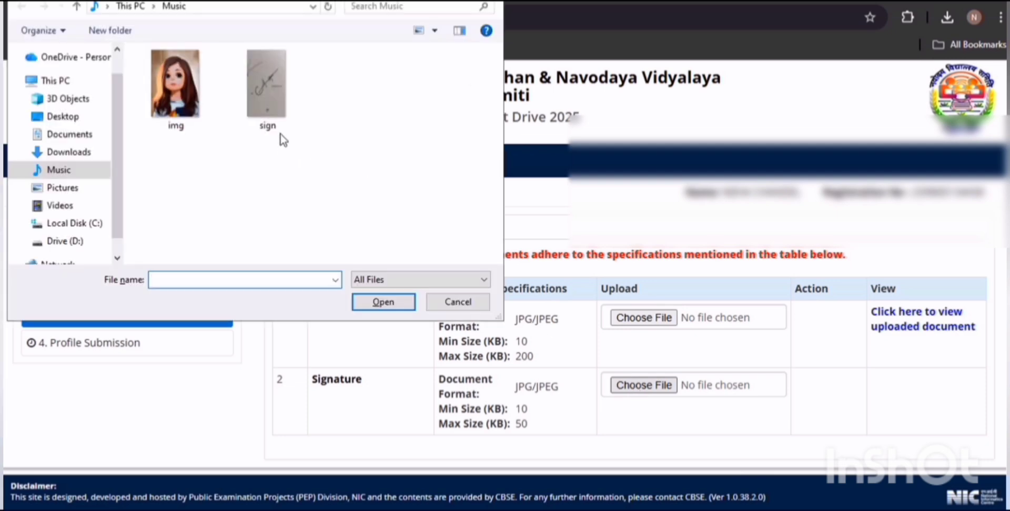
{"action": "left_click", "coordinate": [279, 116]}
{"action": "double_click", "coordinate": [279, 114]}
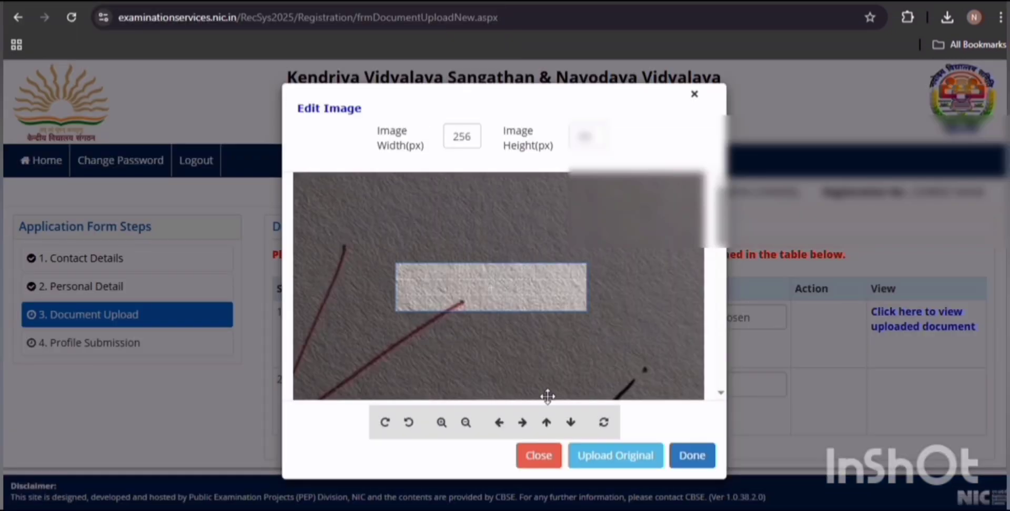
{"action": "left_click", "coordinate": [638, 465]}
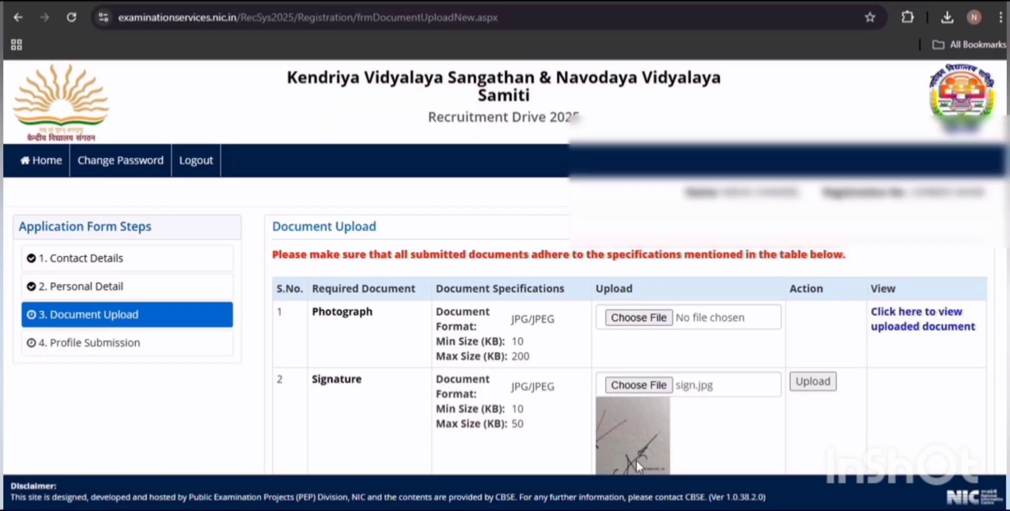
{"action": "left_click", "coordinate": [815, 384]}
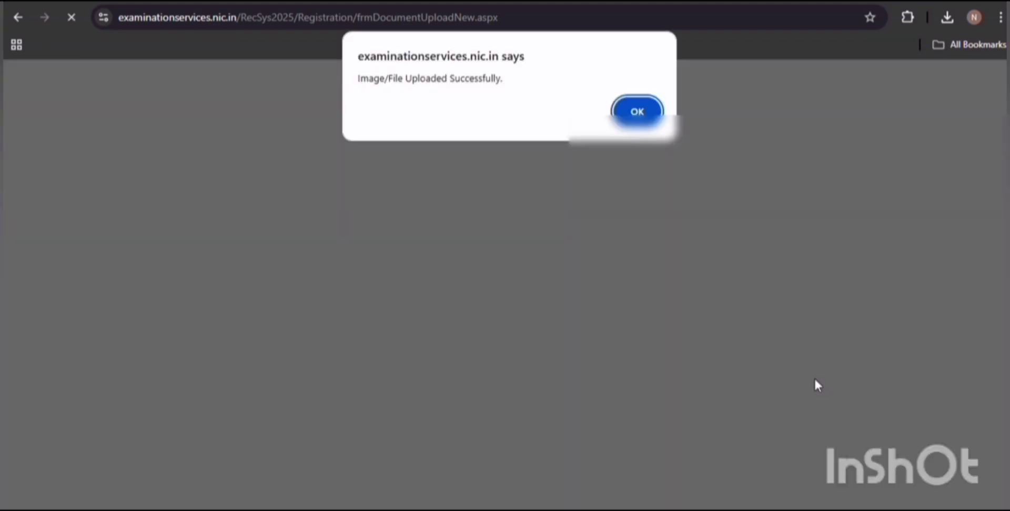
{"action": "left_click", "coordinate": [624, 111]}
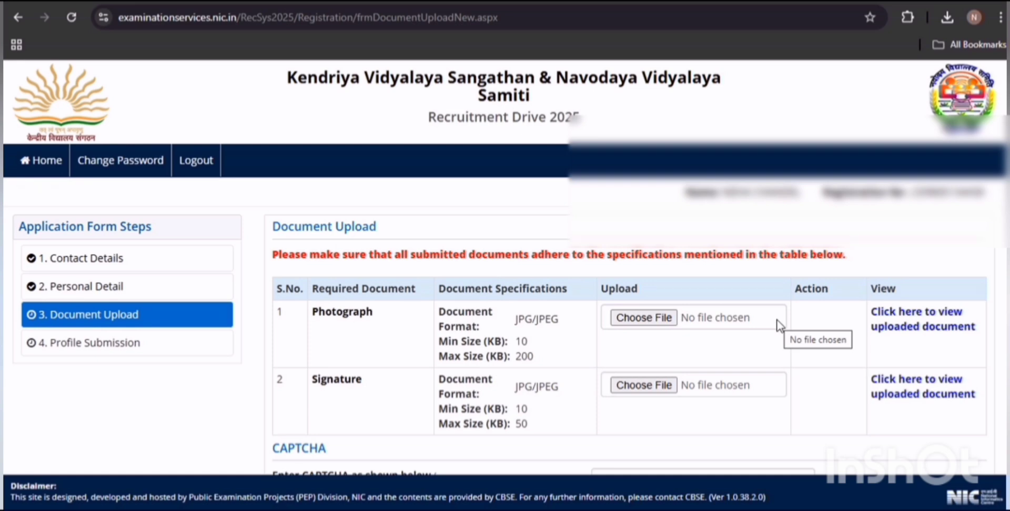
- Preview the uploaded Signature document, close the preview, and request the Signature view again
{"action": "left_click", "coordinate": [906, 387]}
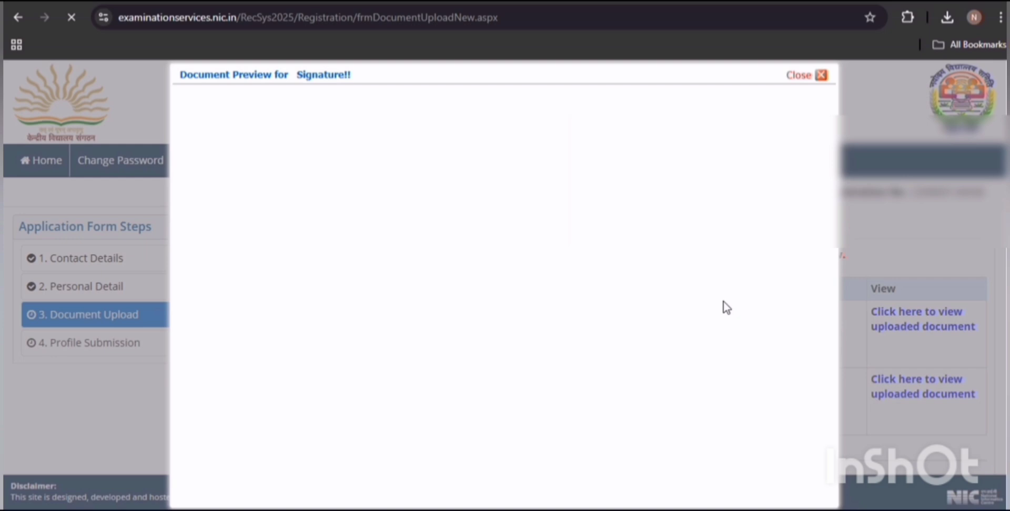
{"action": "scroll", "coordinate": [724, 301], "scroll_direction": "down", "scroll_amount": 1}
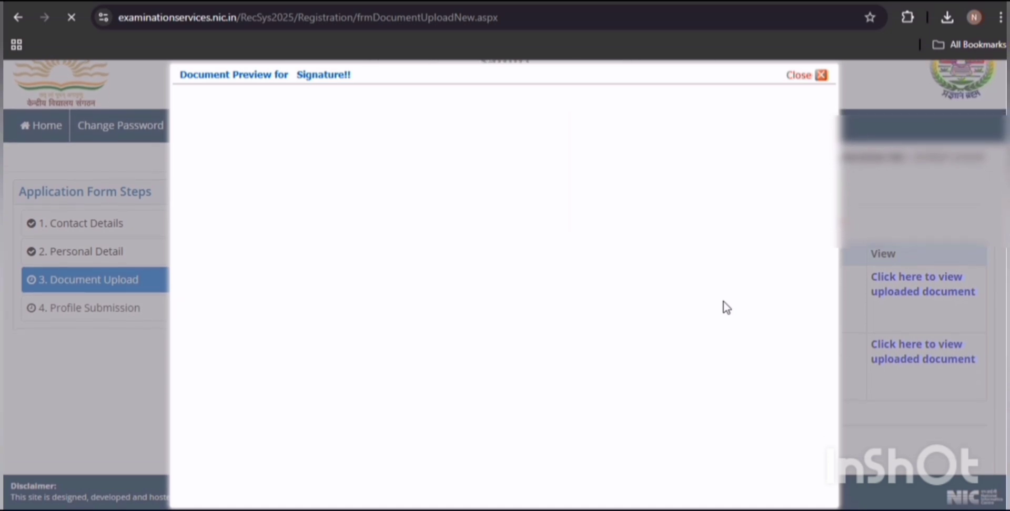
{"action": "left_click", "coordinate": [821, 74]}
{"action": "left_click", "coordinate": [922, 362]}
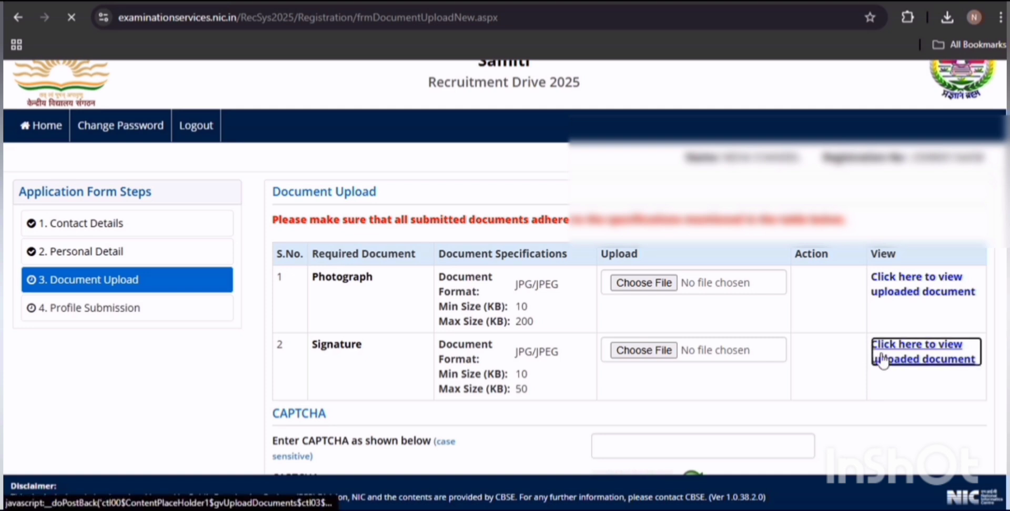
- Fill in the Document Upload CAPTCHA, save the section, and agree to submit the Document Form finally
{"action": "scroll", "coordinate": [664, 324], "scroll_direction": "down", "scroll_amount": 2}
{"action": "left_click", "coordinate": [664, 324]}
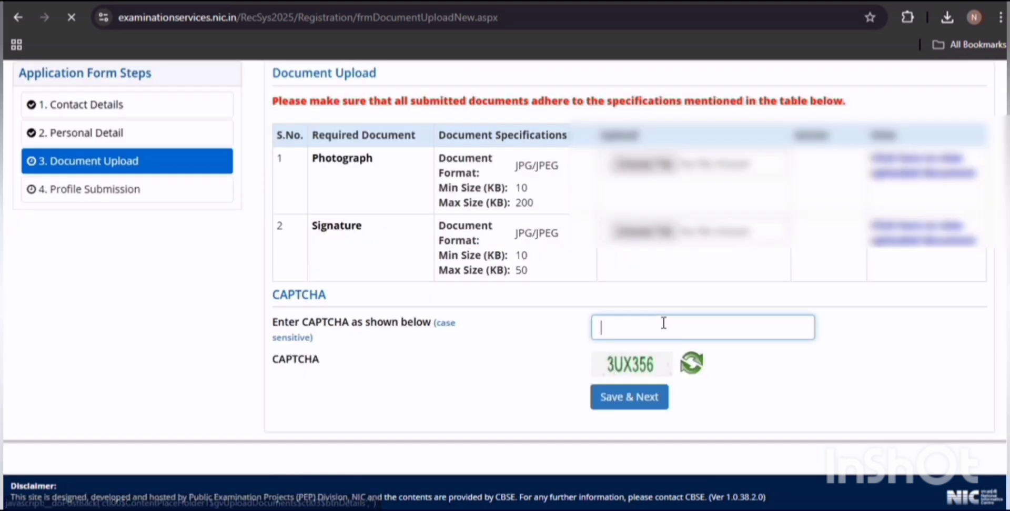
{"action": "type", "text": "3"}
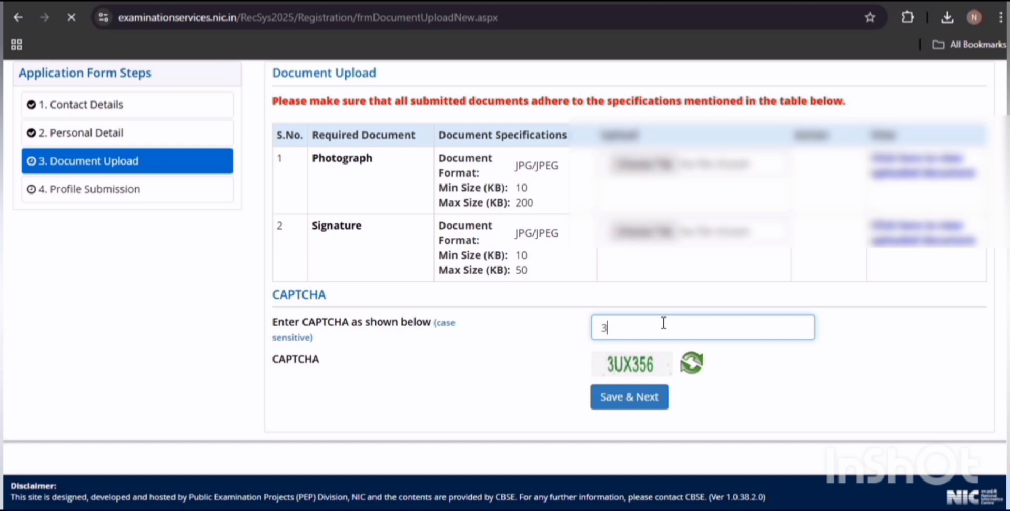
{"action": "type", "text": "UX356"}
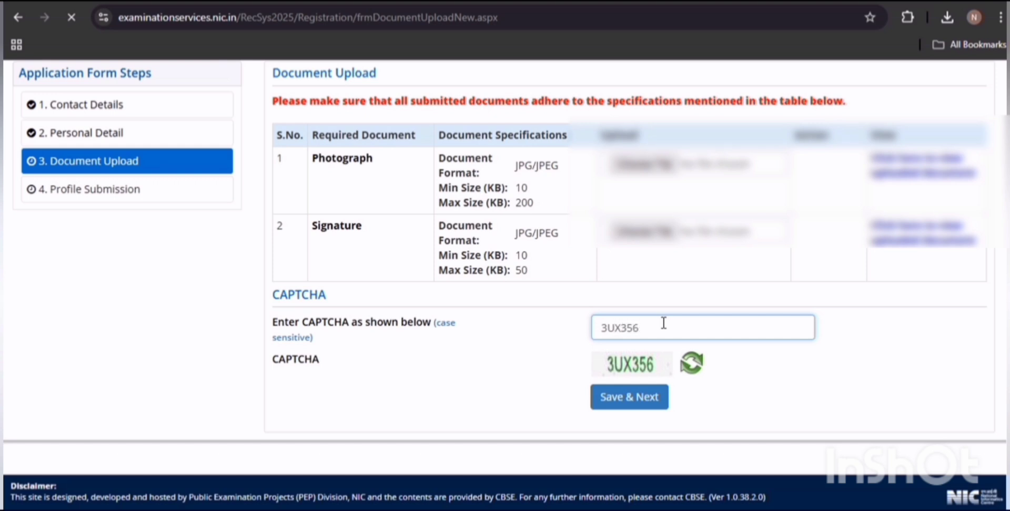
{"action": "left_click", "coordinate": [640, 396]}
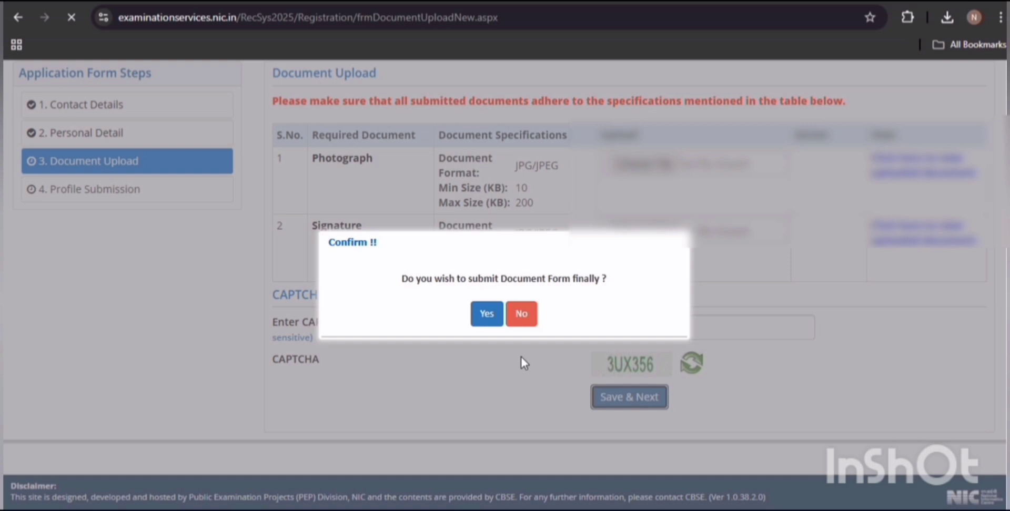
{"action": "left_click", "coordinate": [482, 314]}
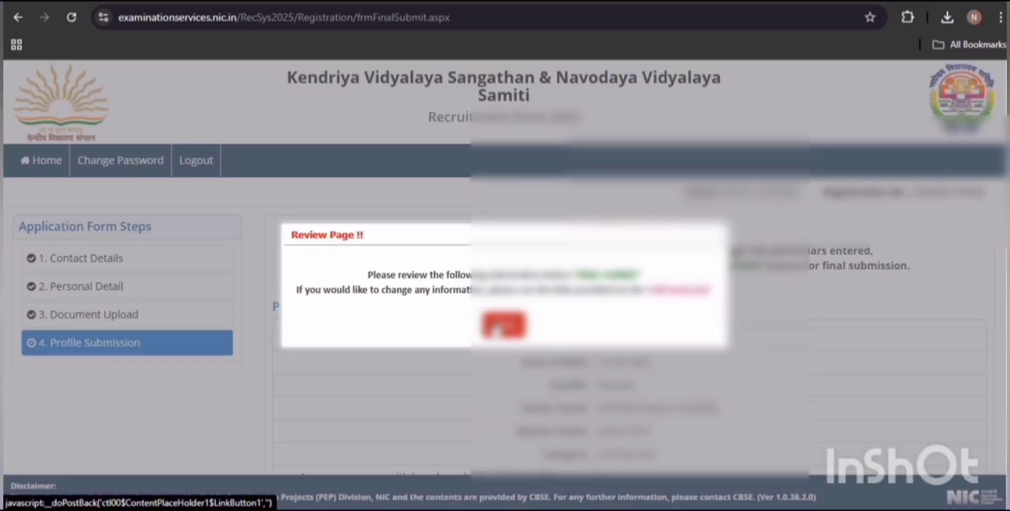
- Dismiss the review notice and mark all nine particulars in the verification checklist, from My Name to Photograph & Signature, as verified
{"action": "left_click", "coordinate": [502, 325]}
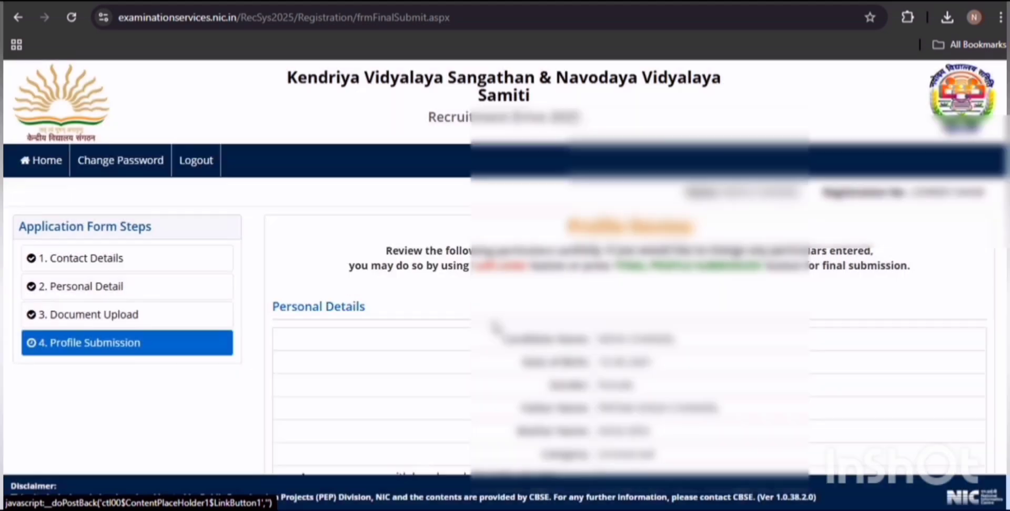
{"action": "scroll", "coordinate": [494, 327], "scroll_direction": "down", "scroll_amount": 15}
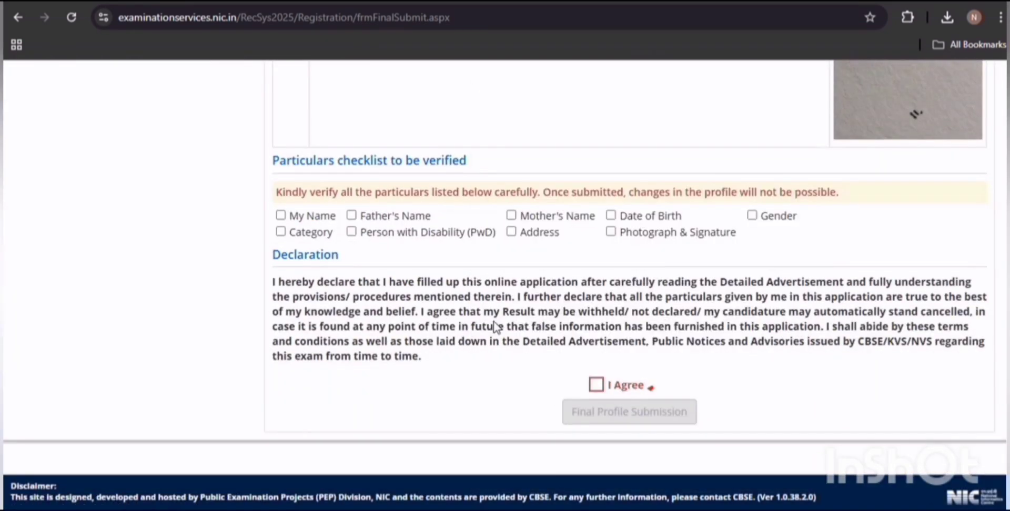
{"action": "left_click", "coordinate": [281, 216]}
{"action": "left_click", "coordinate": [281, 232]}
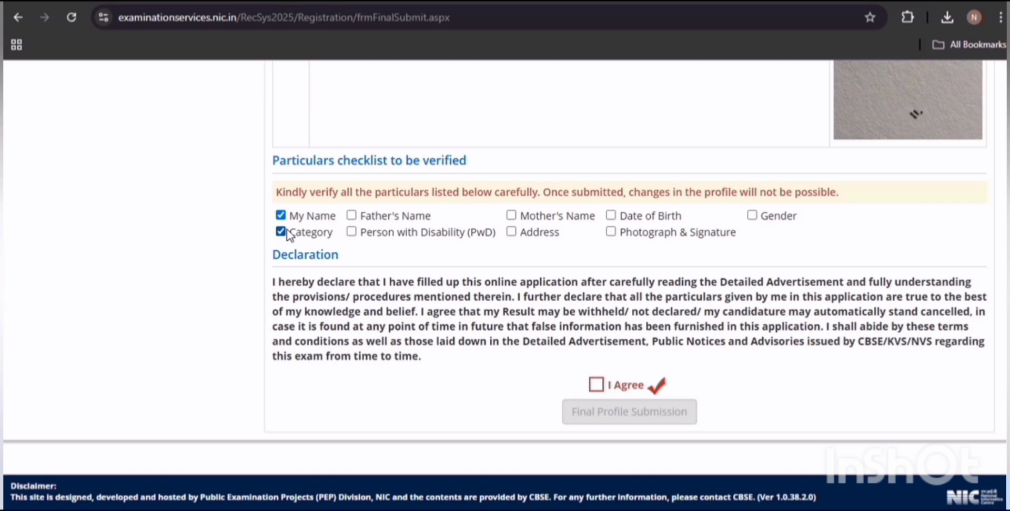
{"action": "left_click", "coordinate": [351, 216]}
{"action": "left_click", "coordinate": [352, 232]}
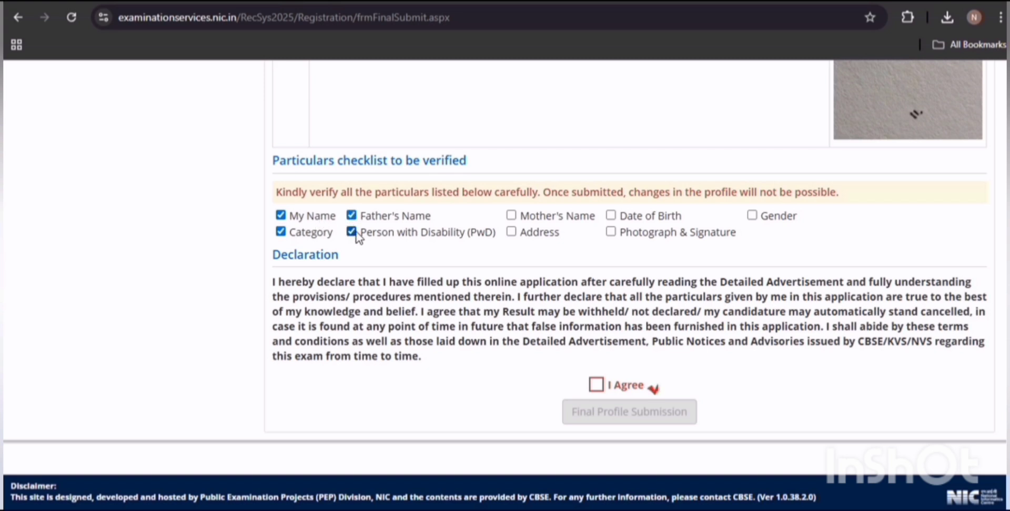
{"action": "left_click", "coordinate": [511, 233]}
{"action": "left_click", "coordinate": [512, 215]}
{"action": "left_click", "coordinate": [611, 232]}
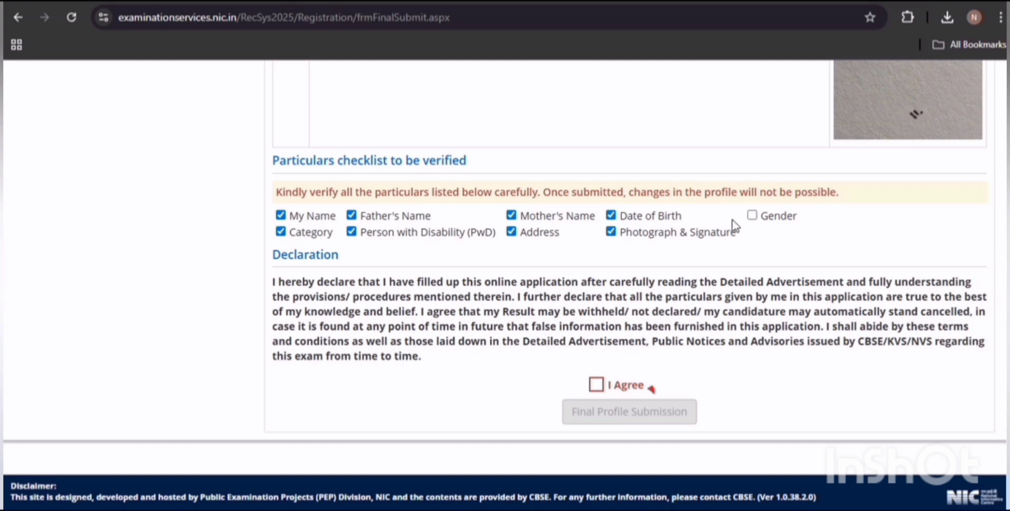
{"action": "left_click", "coordinate": [752, 216]}
- Read the declaration, agree to it, and make the final profile submission, confirming that the details should be submitted
{"action": "left_click_drag", "start_coordinate": [895, 298], "coordinate": [991, 299]}
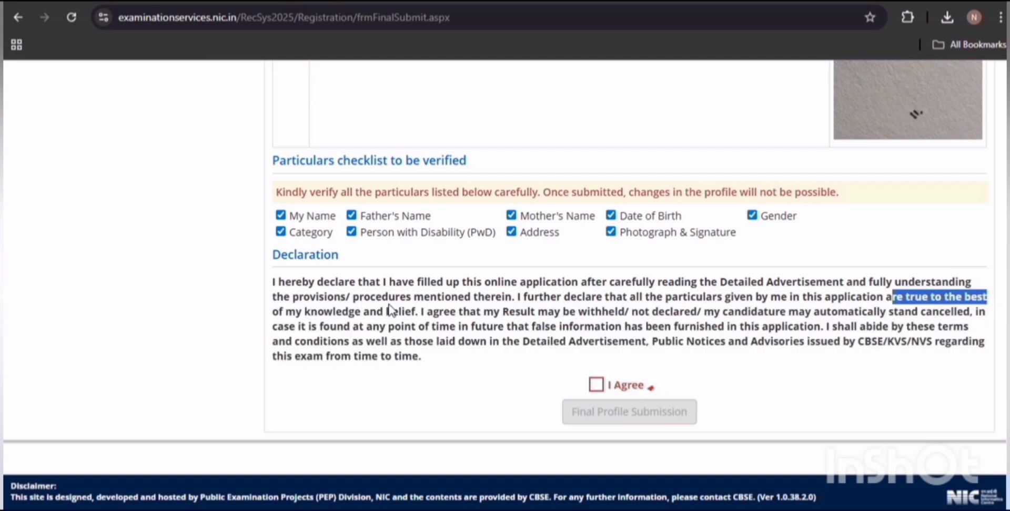
{"action": "left_click_drag", "start_coordinate": [415, 312], "coordinate": [272, 324]}
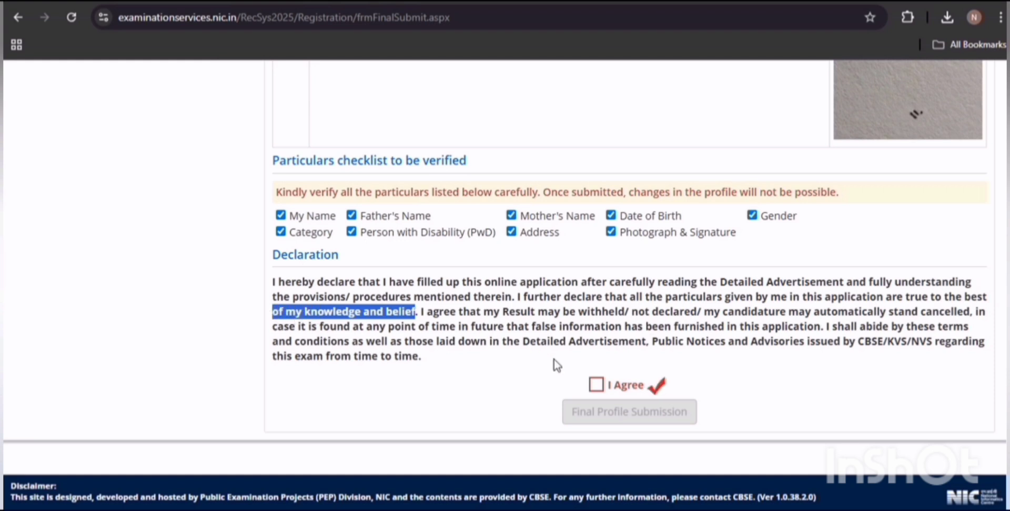
{"action": "left_click", "coordinate": [597, 386]}
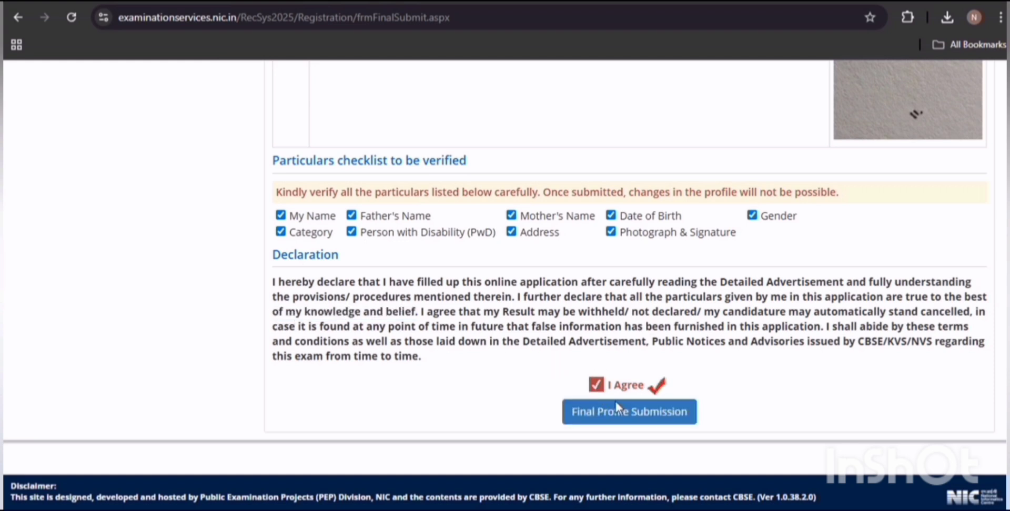
{"action": "left_click", "coordinate": [616, 403]}
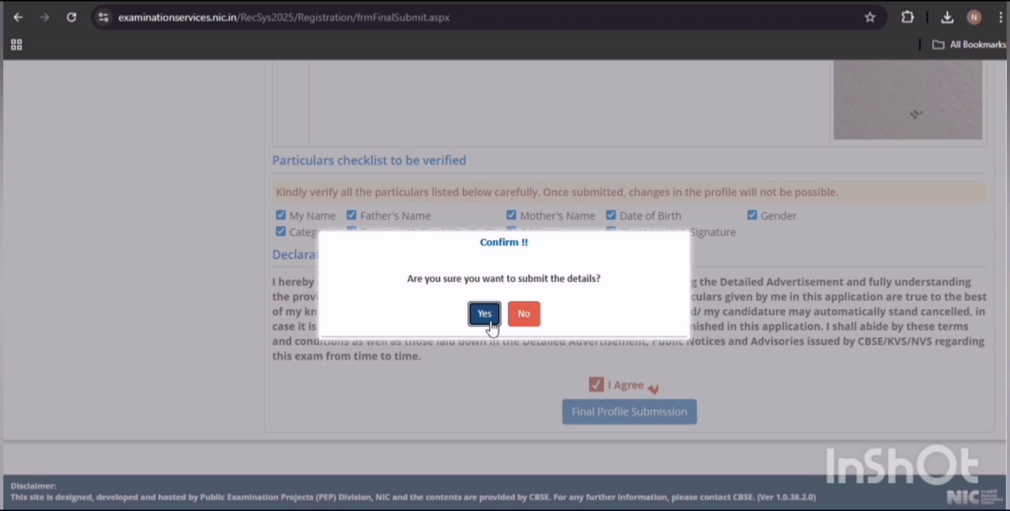
{"action": "left_click", "coordinate": [485, 315]}
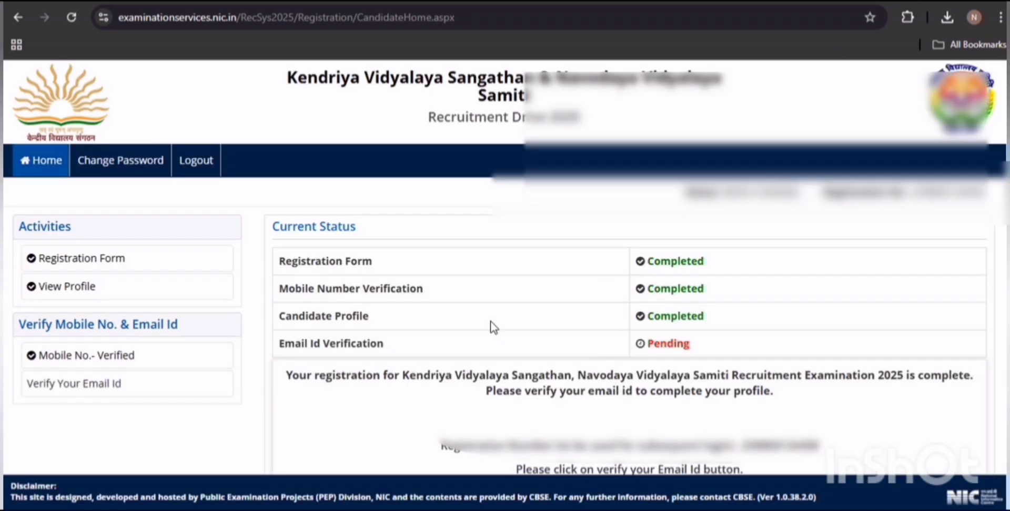
- Check the Email Id Verification status on the candidate home page, open the email verification form, and dismiss the translation offer
{"action": "scroll", "coordinate": [493, 327], "scroll_direction": "down", "scroll_amount": 2}
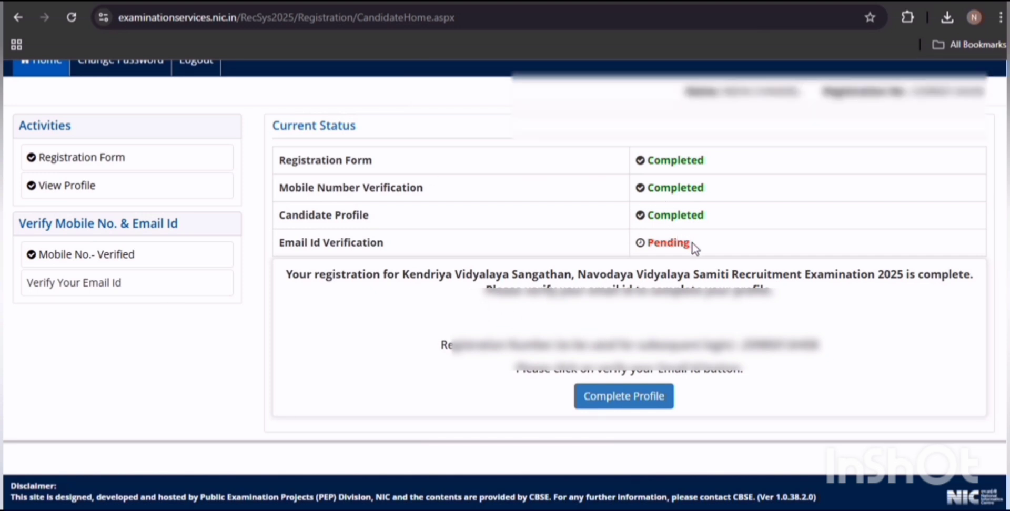
{"action": "left_click_drag", "start_coordinate": [692, 242], "coordinate": [646, 250]}
{"action": "left_click", "coordinate": [469, 327]}
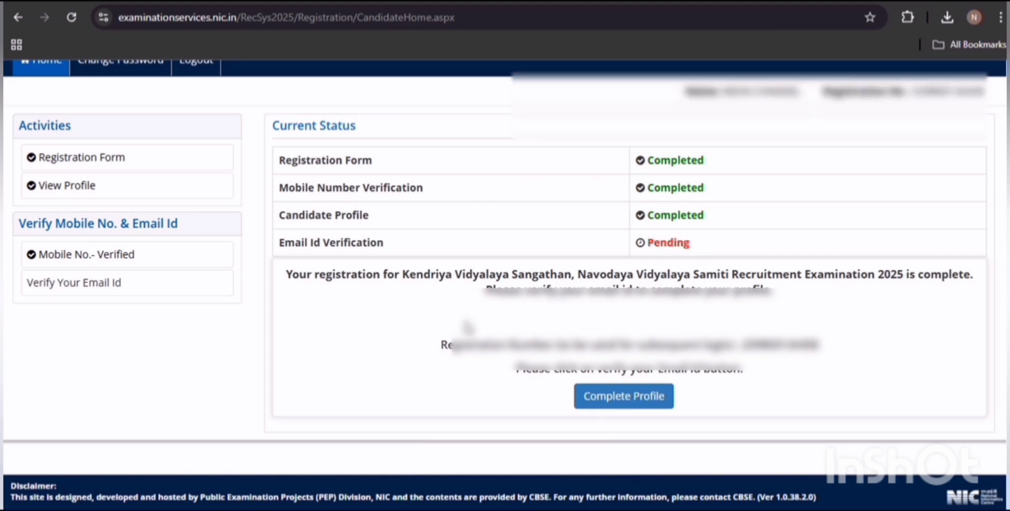
{"action": "left_click", "coordinate": [93, 293]}
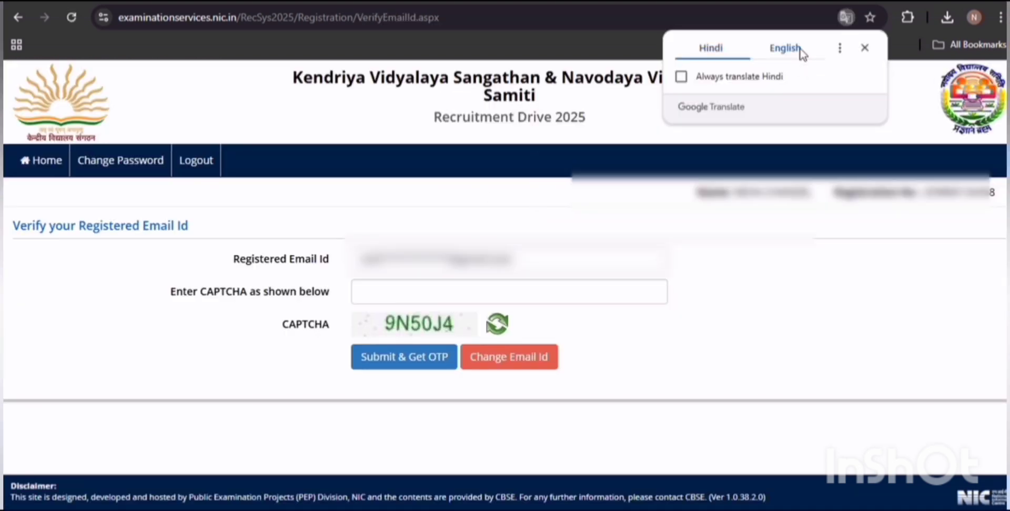
{"action": "left_click", "coordinate": [578, 214]}
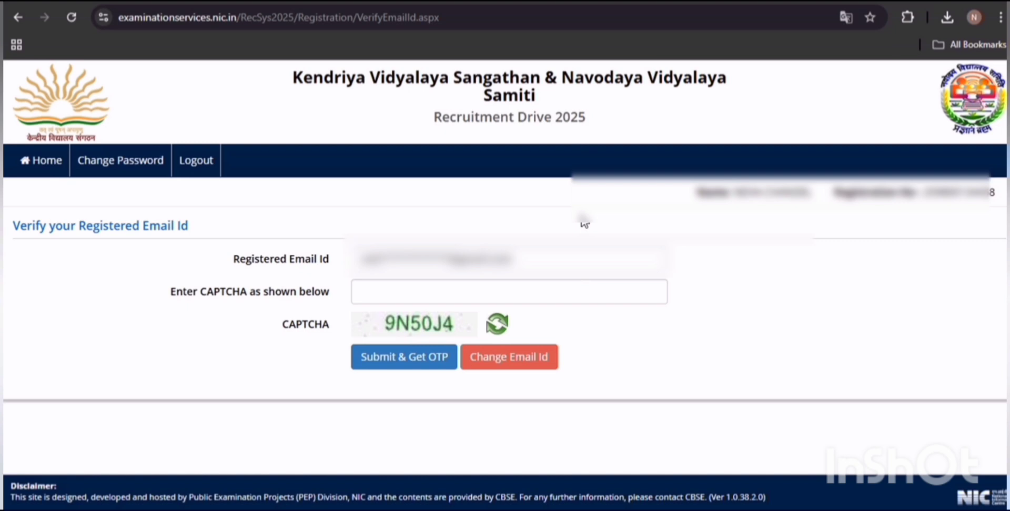
- Fill in the email verification CAPTCHA, request an OTP for the registered email, and acknowledge the message
{"action": "left_click", "coordinate": [524, 291]}
{"action": "type", "text": "9"}
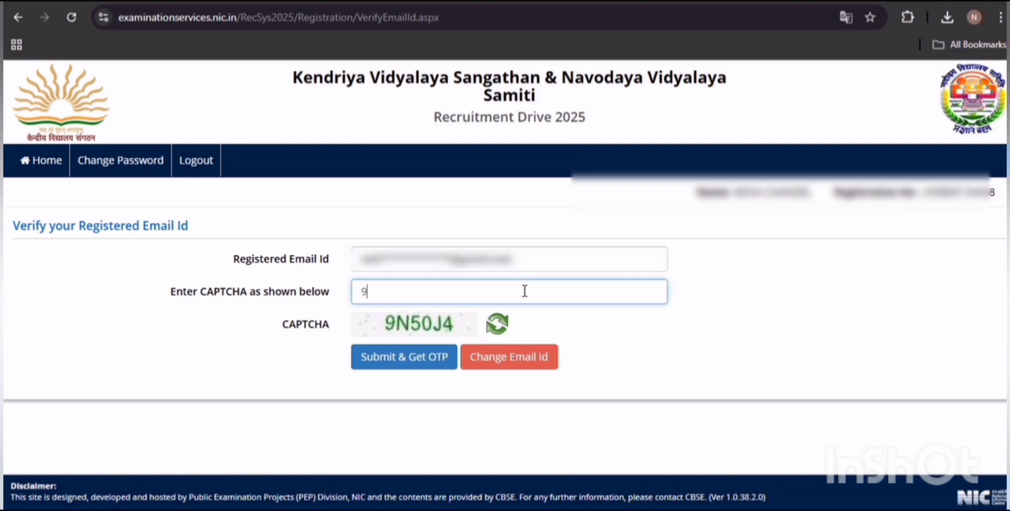
{"action": "type", "text": "N50J4"}
{"action": "left_click", "coordinate": [433, 362]}
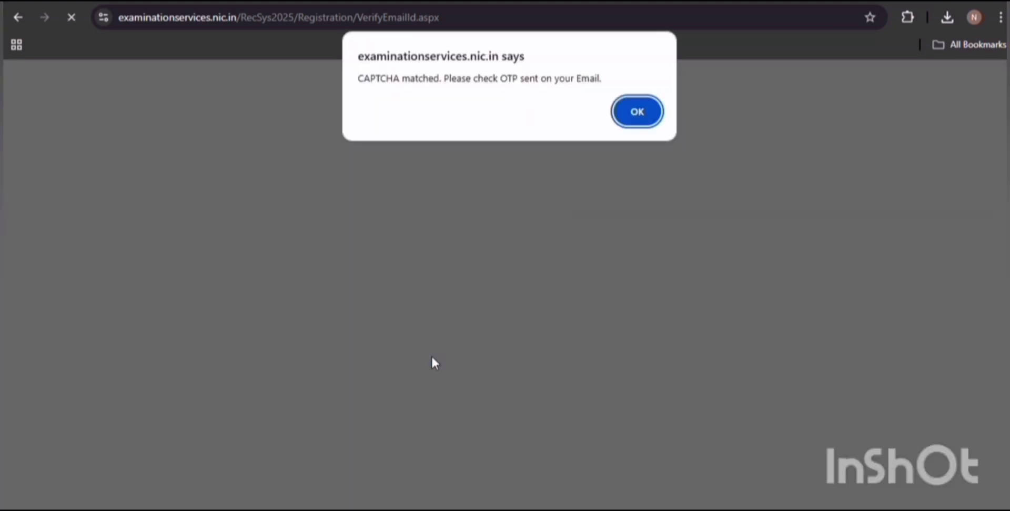
{"action": "left_click", "coordinate": [648, 113]}
- Start the One Time Password (OTP) entry for the registered email at its first digit
{"action": "left_click", "coordinate": [473, 287]}
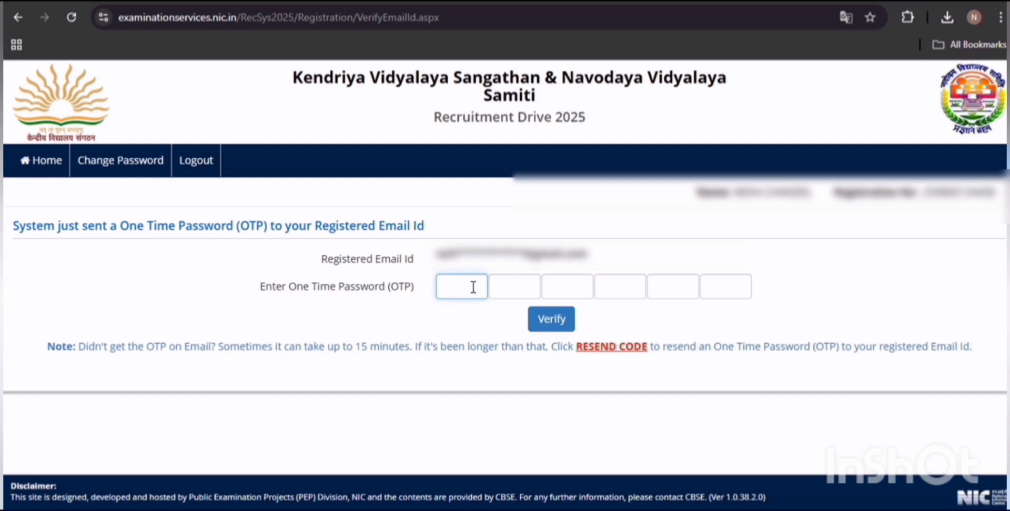
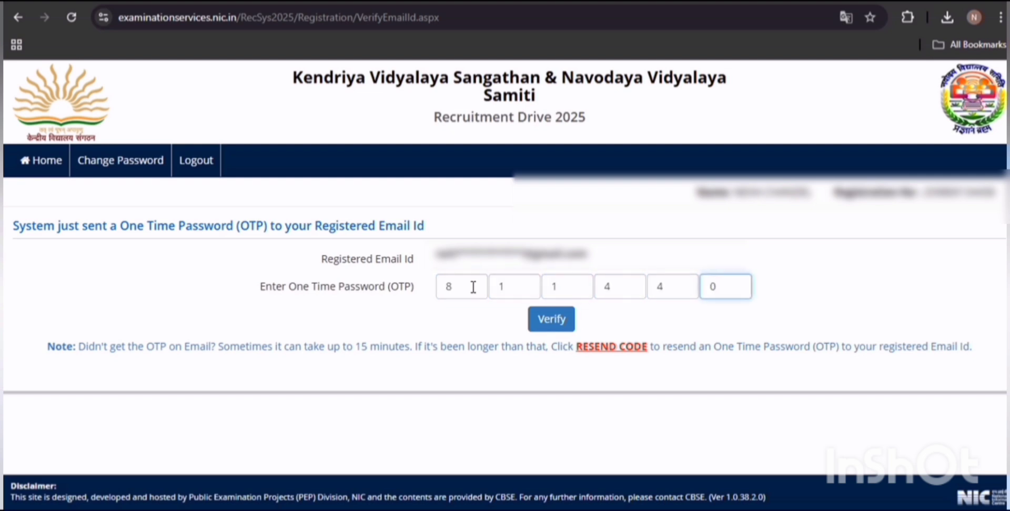
- Enter the One Time Password (OTP) sent to the registered email, verify it, and acknowledge the message
{"action": "left_click", "coordinate": [552, 329]}
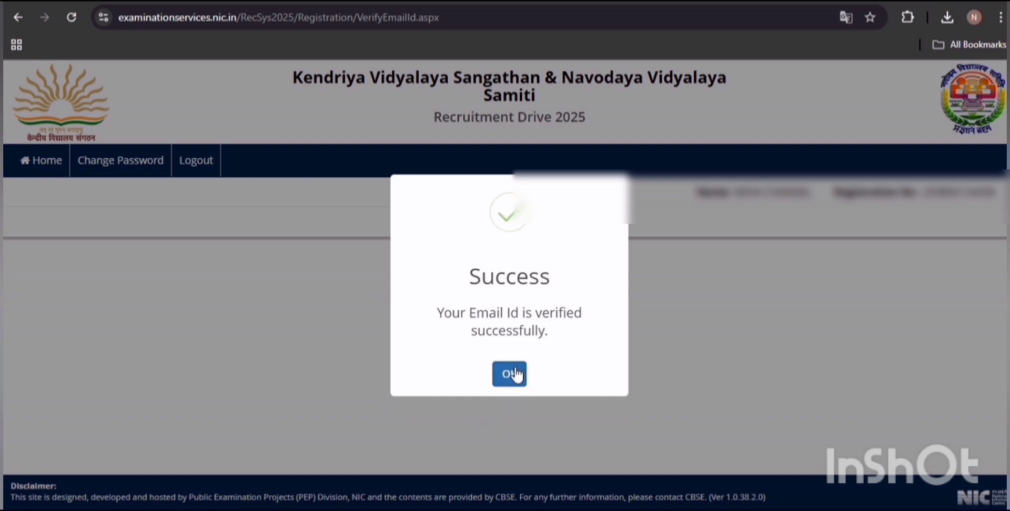
{"action": "left_click", "coordinate": [515, 374]}
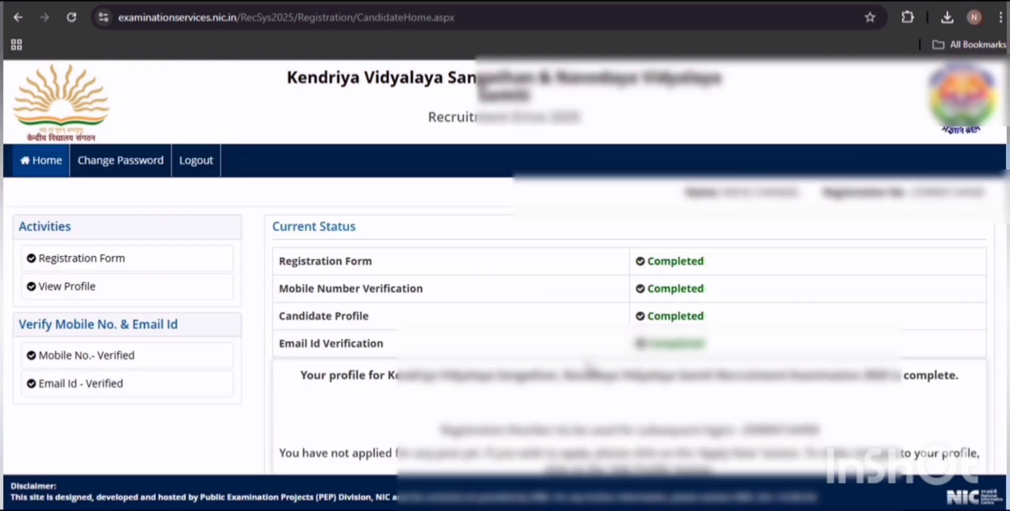
- Open the list of posts available for application and examine the Post Graduate, Trained Graduate and Primary Teachers entries
{"action": "scroll", "coordinate": [588, 364], "scroll_direction": "down", "scroll_amount": 2}
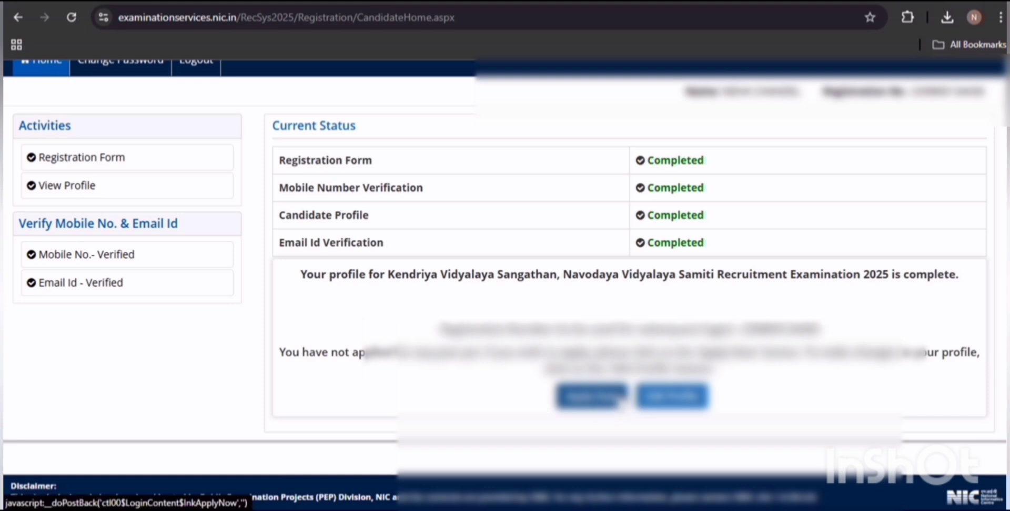
{"action": "left_click", "coordinate": [613, 396]}
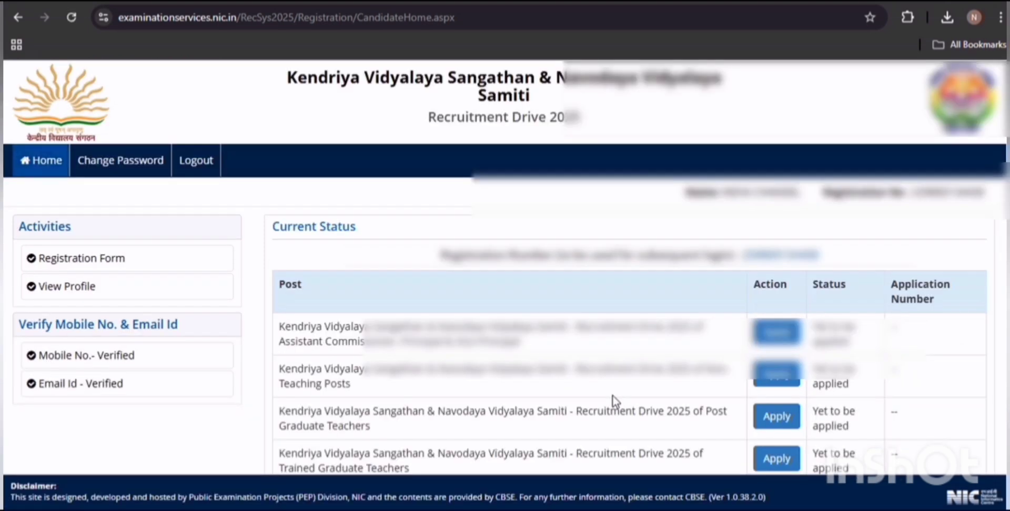
{"action": "scroll", "coordinate": [612, 395], "scroll_direction": "down", "scroll_amount": 3}
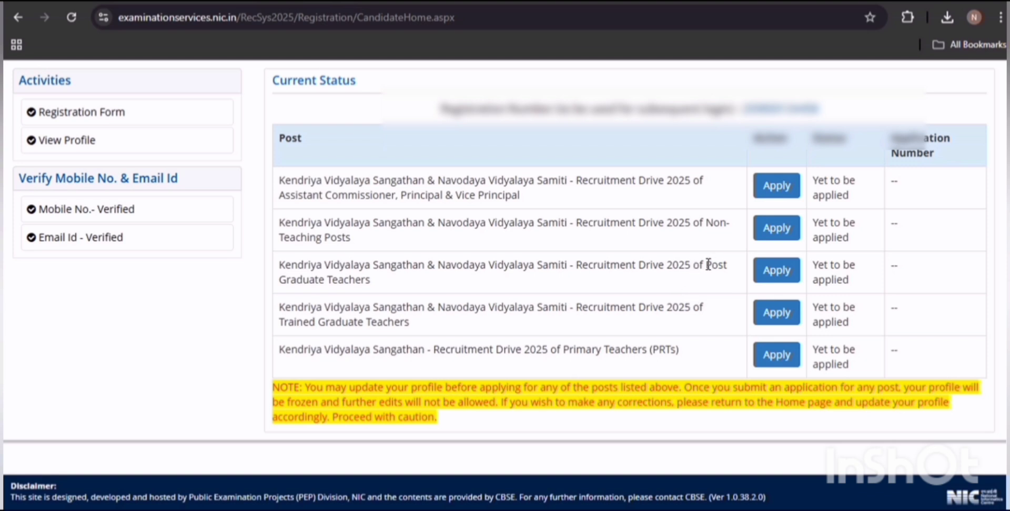
{"action": "left_click_drag", "start_coordinate": [705, 265], "coordinate": [372, 284]}
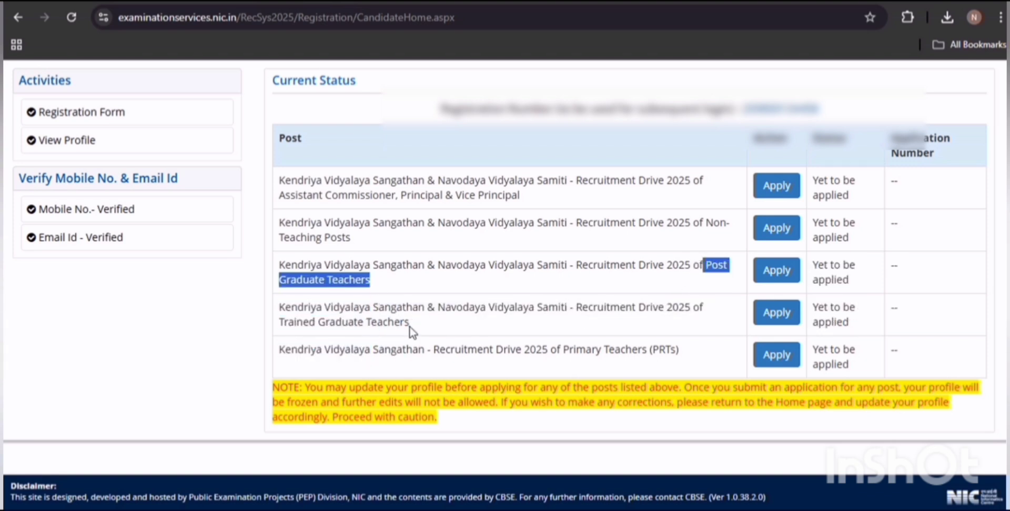
{"action": "left_click_drag", "start_coordinate": [409, 322], "coordinate": [280, 322]}
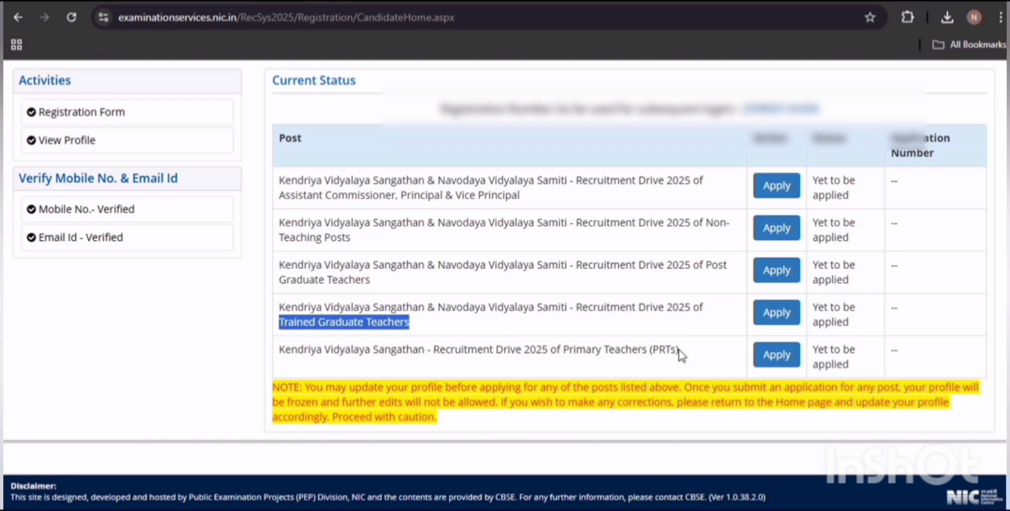
{"action": "left_click_drag", "start_coordinate": [679, 349], "coordinate": [562, 354]}
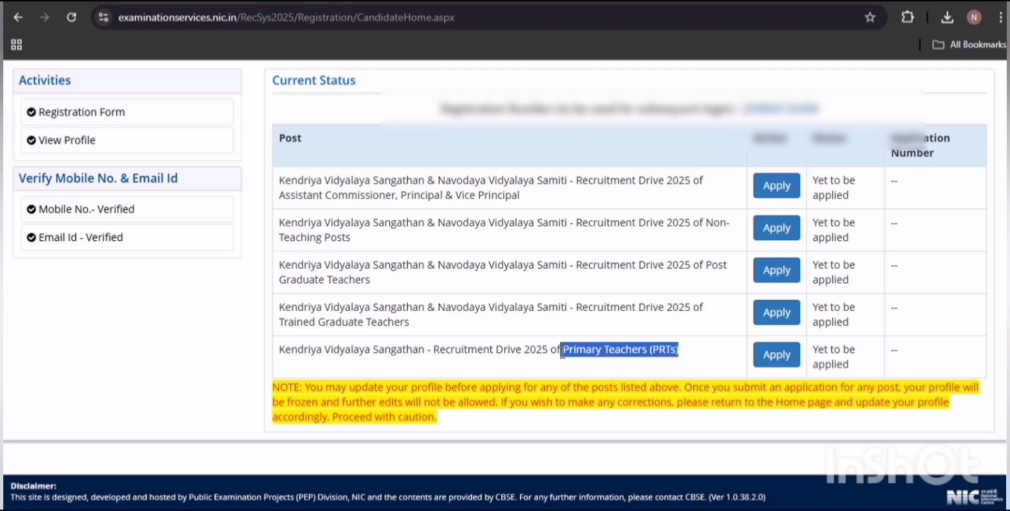
{"action": "left_click", "coordinate": [744, 313]}
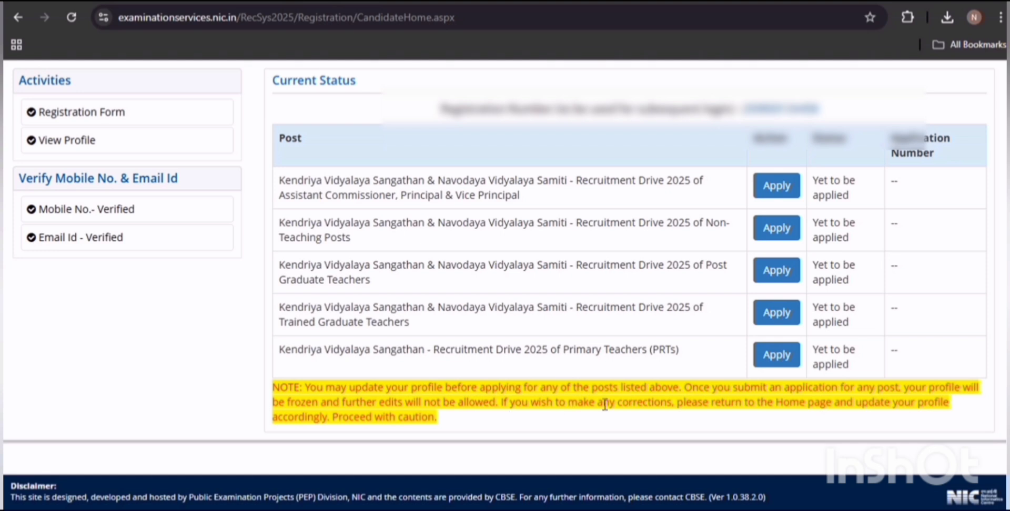
- Apply finally for the Post Graduate Teachers recruitment and open the Apply For Details section of its application form
{"action": "left_click", "coordinate": [779, 273]}
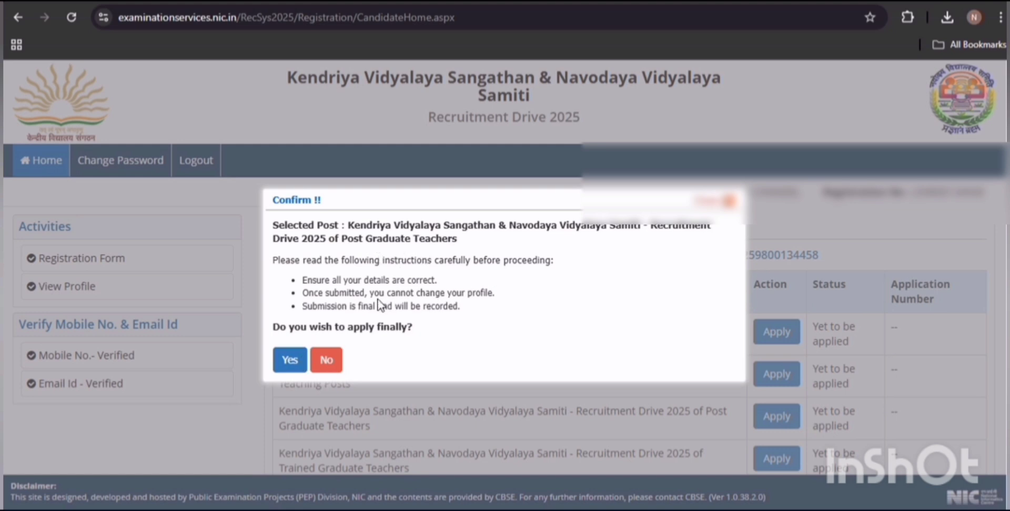
{"action": "left_click", "coordinate": [294, 359]}
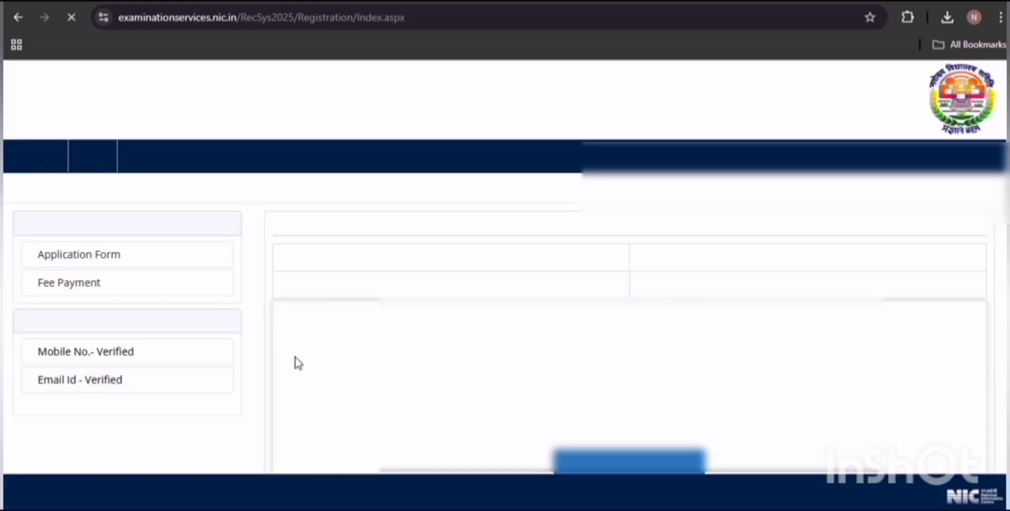
{"action": "scroll", "coordinate": [565, 300], "scroll_direction": "down", "scroll_amount": 2}
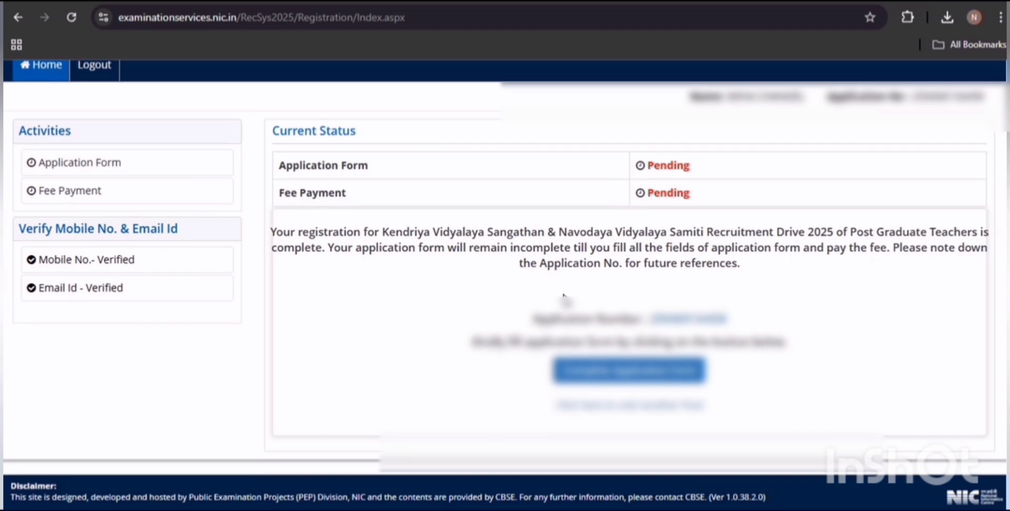
{"action": "left_click", "coordinate": [621, 380]}
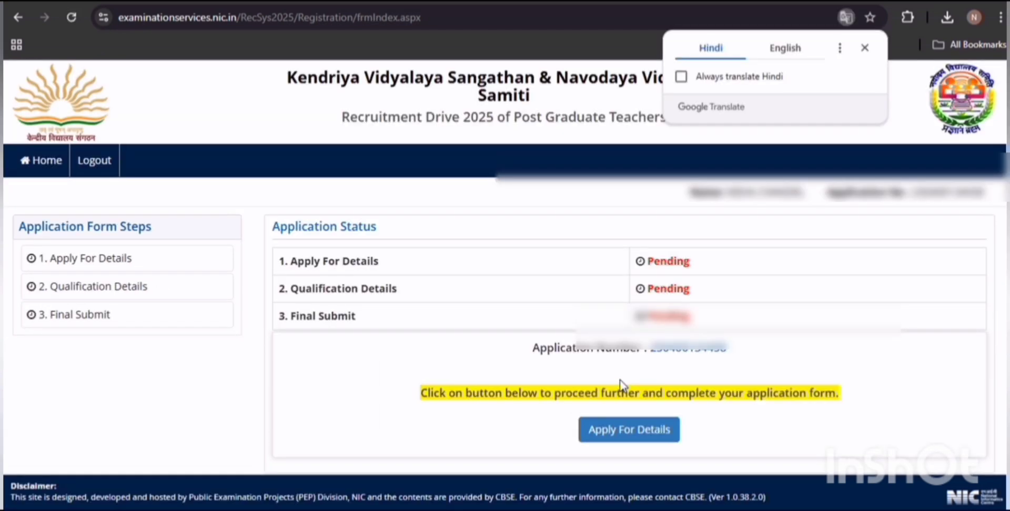
{"action": "scroll", "coordinate": [649, 307], "scroll_direction": "down", "scroll_amount": 1}
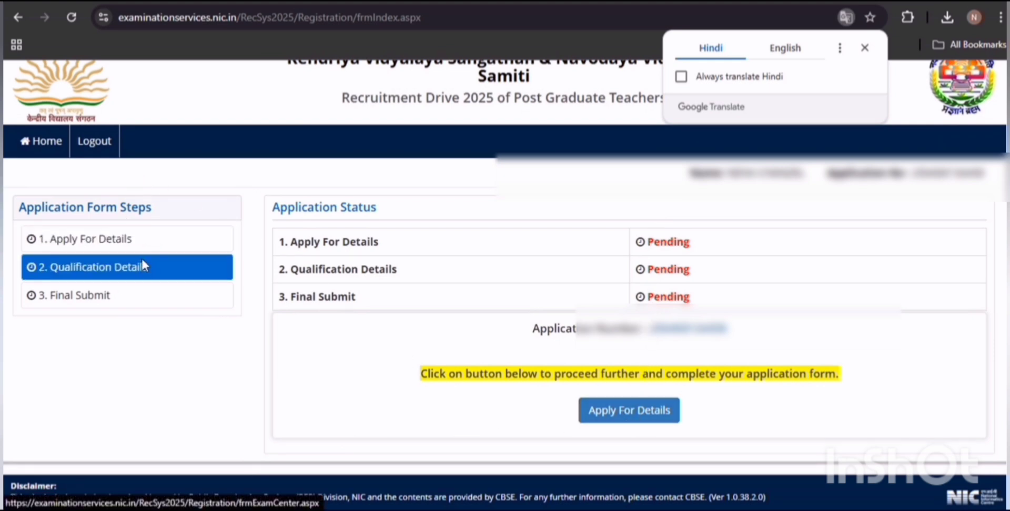
{"action": "left_click", "coordinate": [662, 412]}
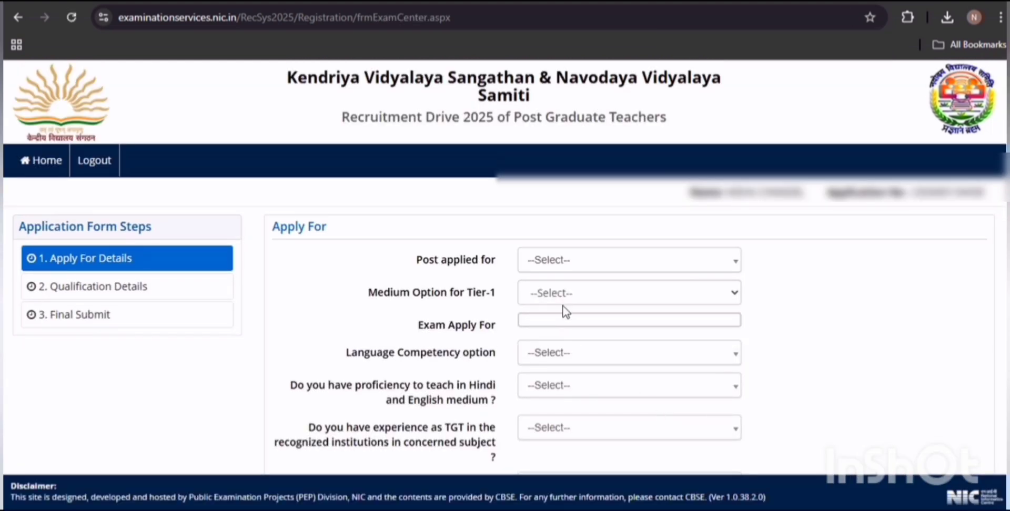
- Set the post to Post Graduate Teacher (Commerce) with English as the Tier-1 medium, applying for both KVS and NVS
{"action": "left_click", "coordinate": [570, 268]}
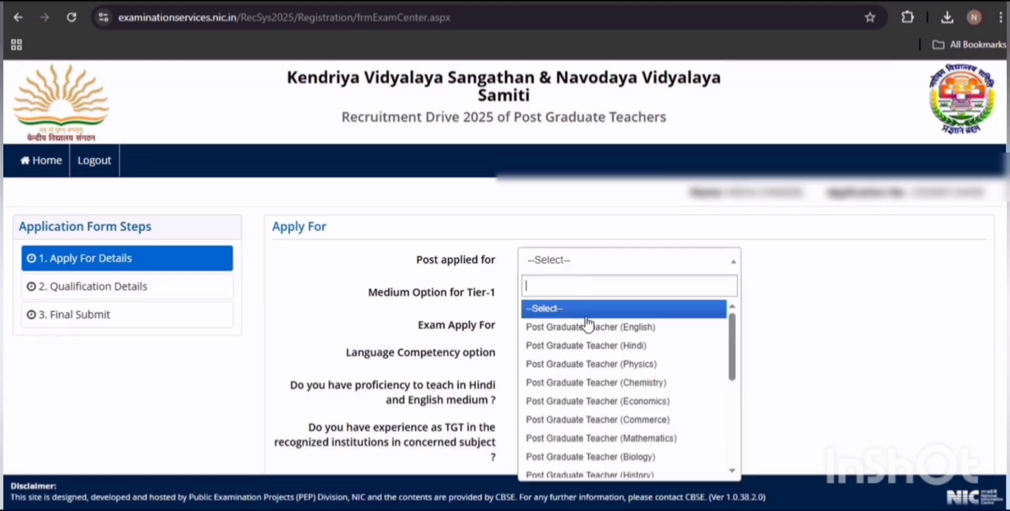
{"action": "left_click", "coordinate": [602, 421]}
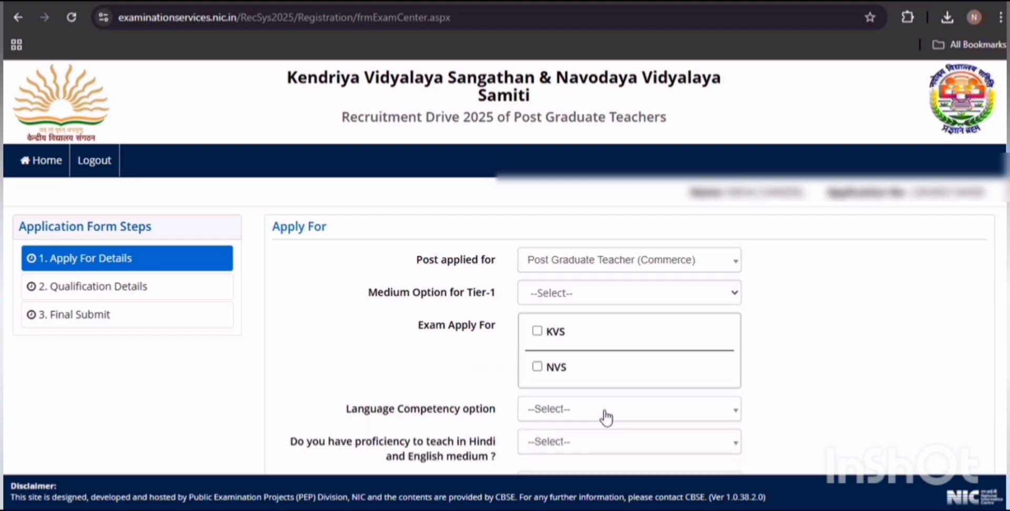
{"action": "left_click", "coordinate": [619, 301]}
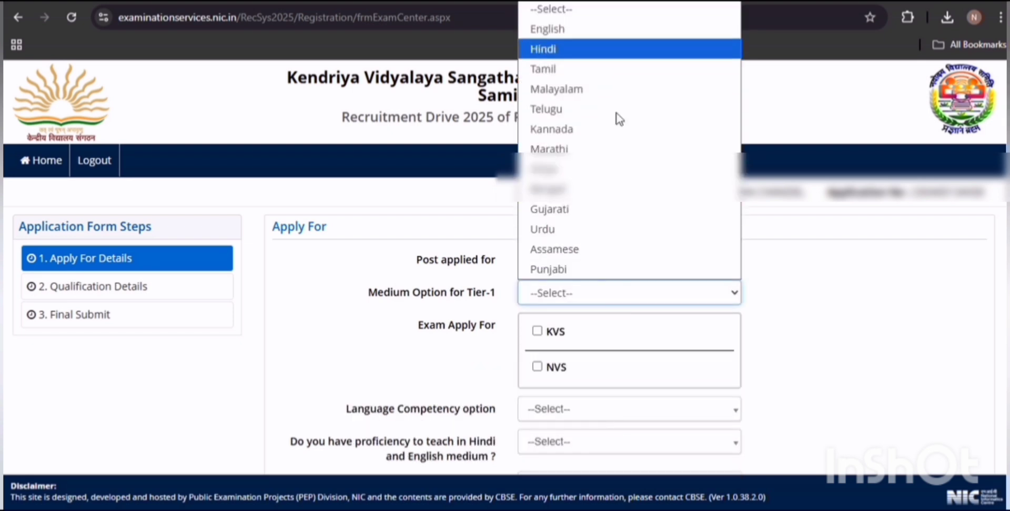
{"action": "left_click", "coordinate": [630, 40]}
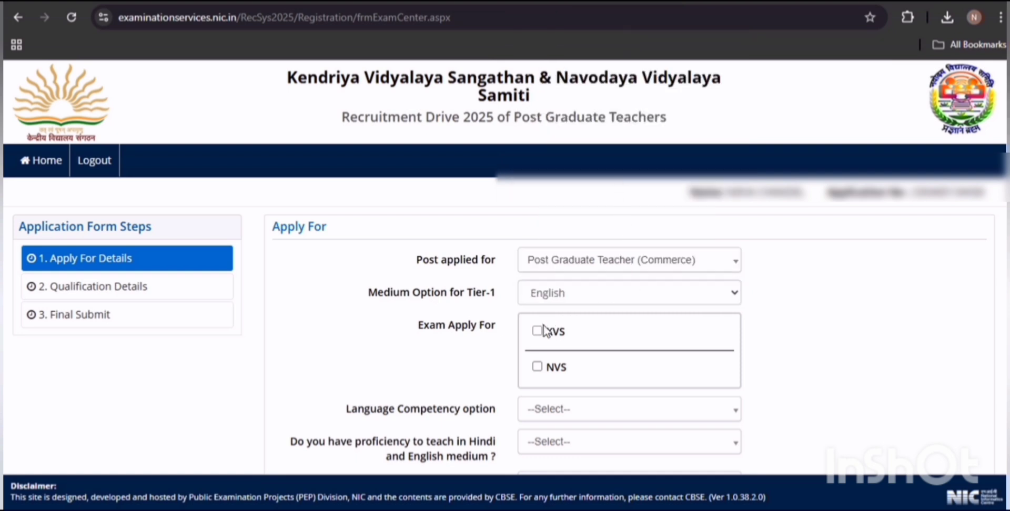
{"action": "left_click", "coordinate": [538, 368]}
- Set the Language Competency option to Hindi and answer Yes to proficiency in teaching in Hindi and English medium
{"action": "scroll", "coordinate": [600, 354], "scroll_direction": "down", "scroll_amount": 2}
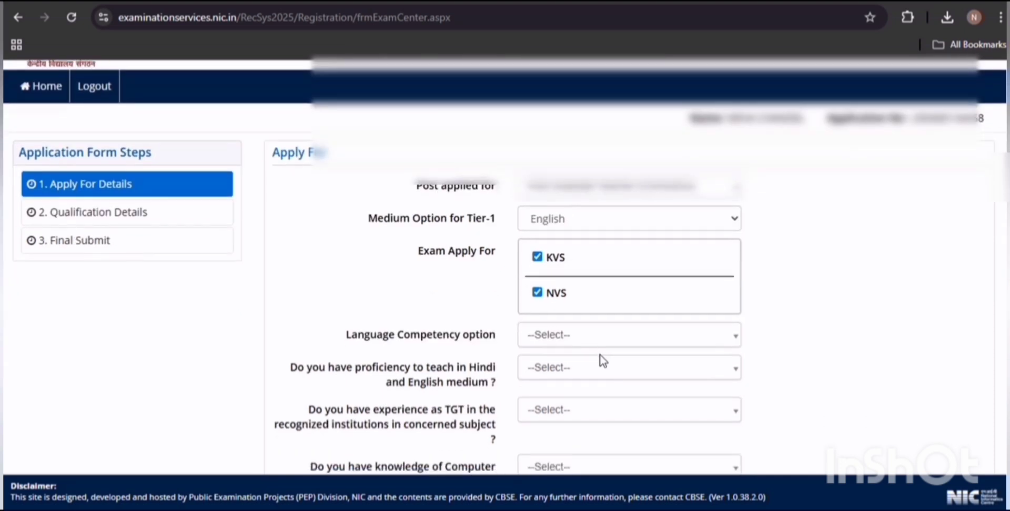
{"action": "scroll", "coordinate": [599, 354], "scroll_direction": "down", "scroll_amount": 2}
{"action": "left_click", "coordinate": [605, 258]}
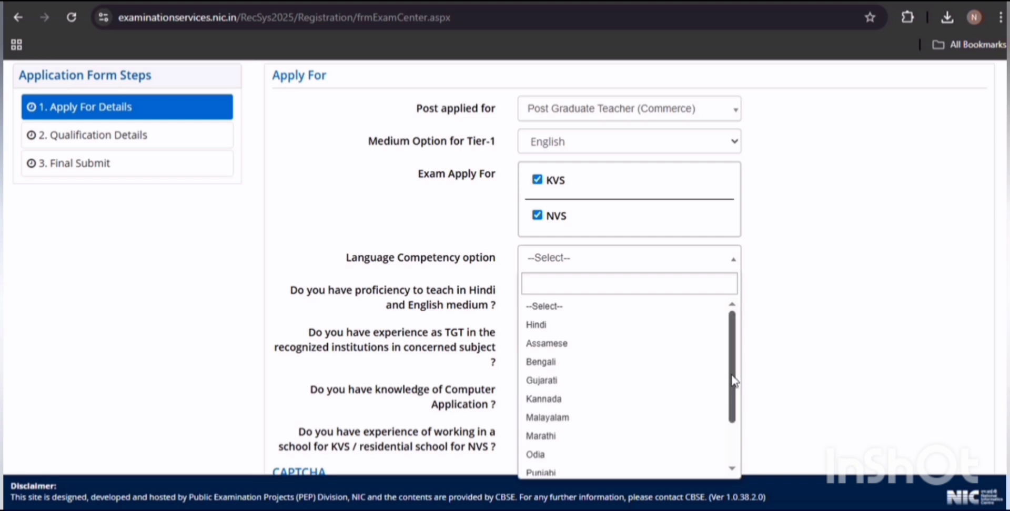
{"action": "left_click_drag", "start_coordinate": [735, 381], "coordinate": [728, 456]}
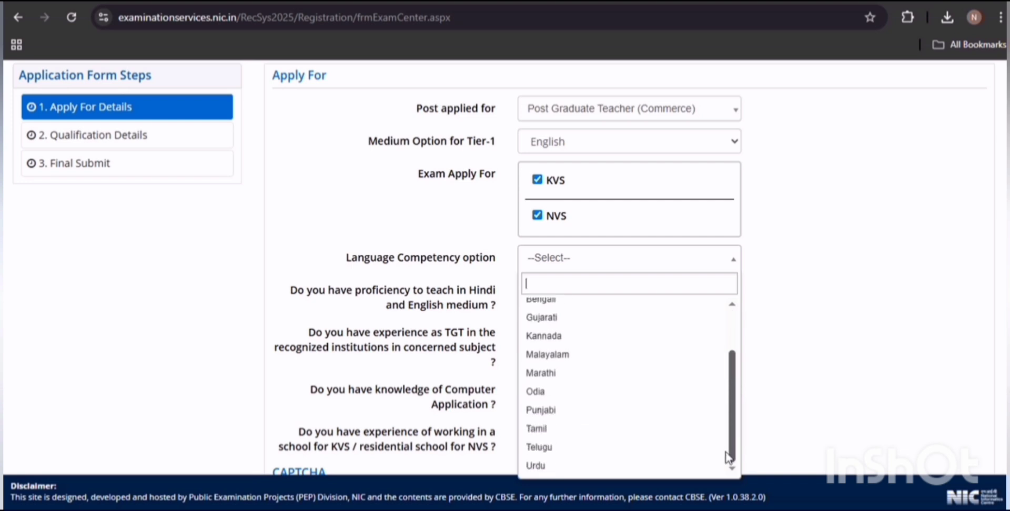
{"action": "scroll", "coordinate": [724, 402], "scroll_direction": "up", "scroll_amount": 2}
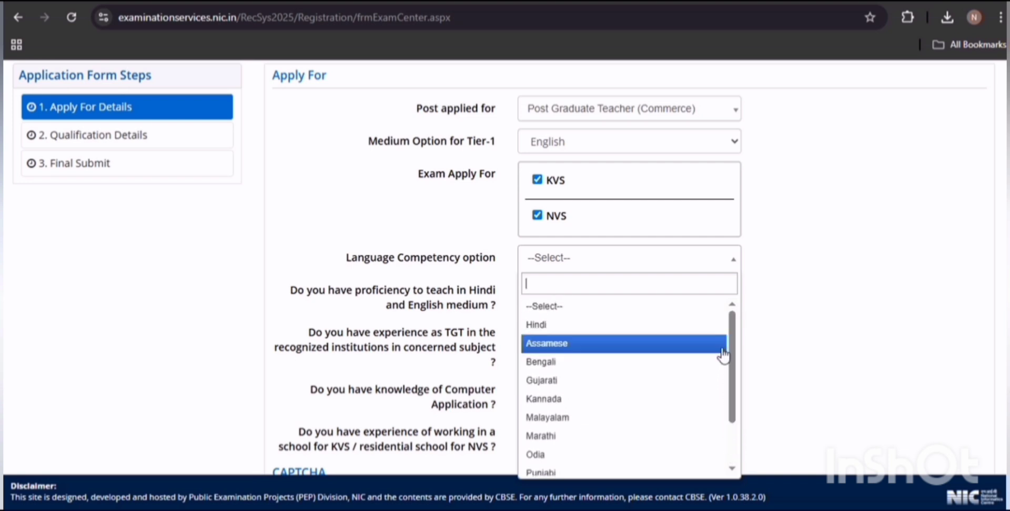
{"action": "left_click", "coordinate": [645, 332]}
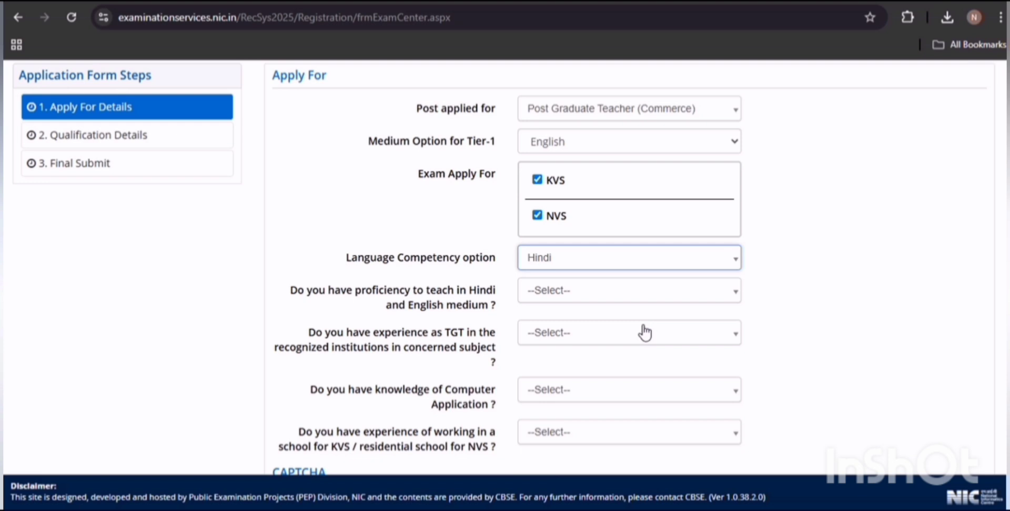
{"action": "left_click", "coordinate": [626, 299]}
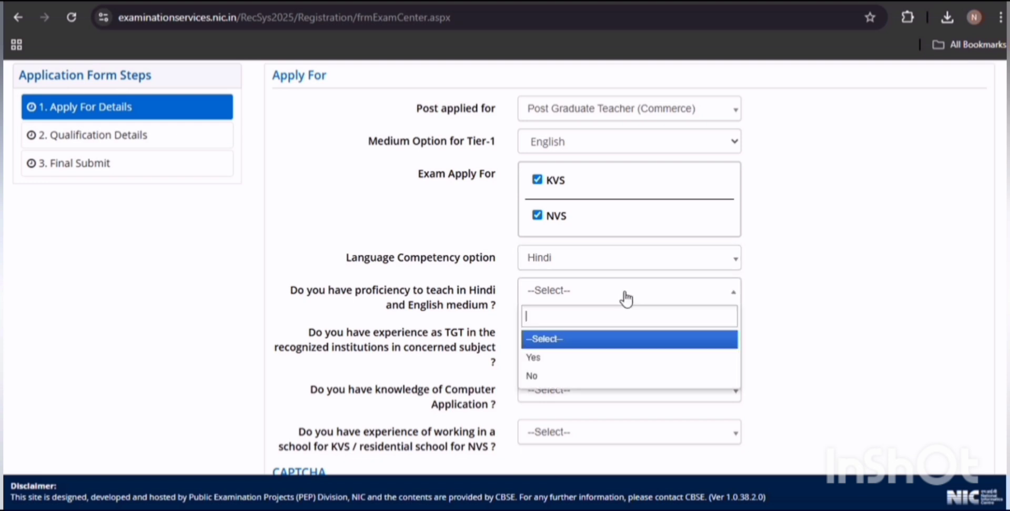
{"action": "left_click", "coordinate": [596, 360]}
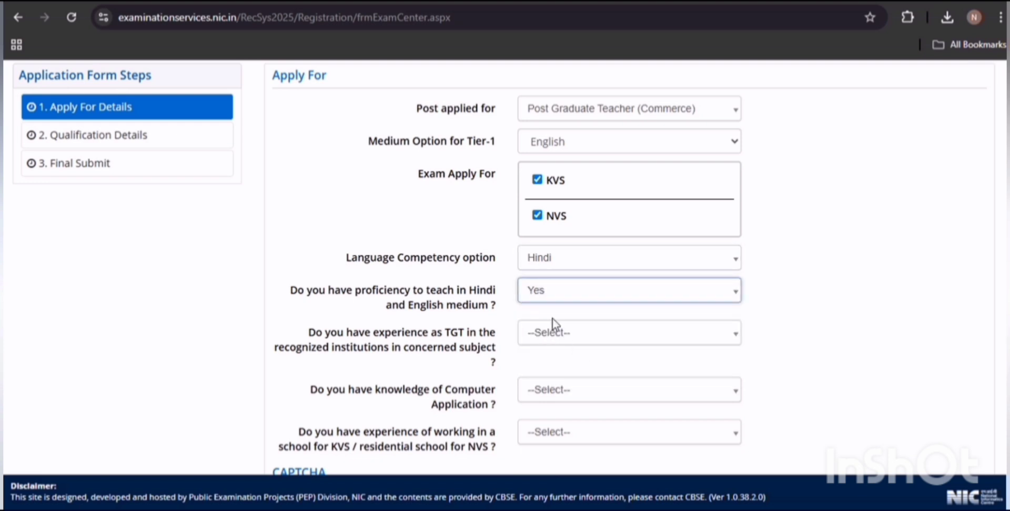
- Answer No to TGT experience, Yes to Computer Application knowledge, and select No Experience of working in a school or residential school
{"action": "left_click", "coordinate": [552, 333]}
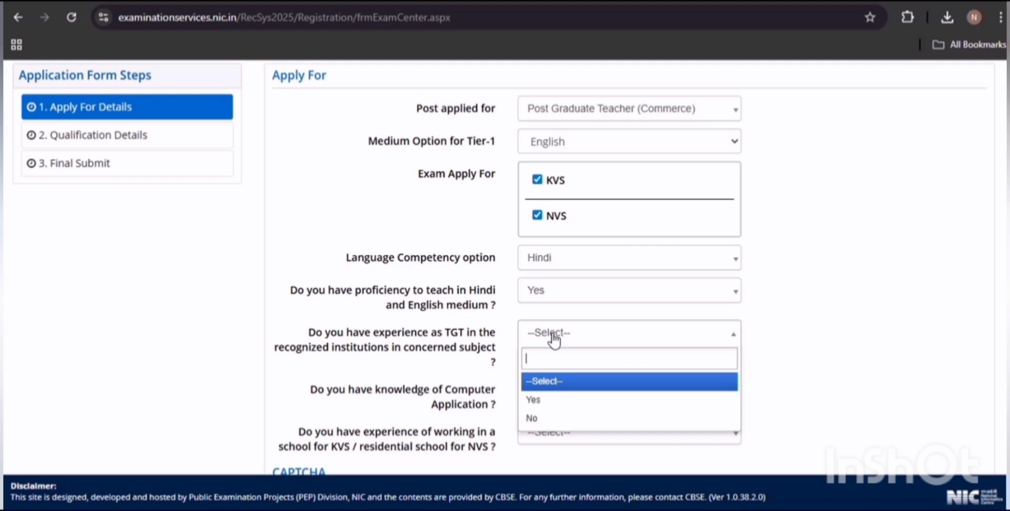
{"action": "left_click", "coordinate": [546, 418]}
{"action": "left_click", "coordinate": [543, 399]}
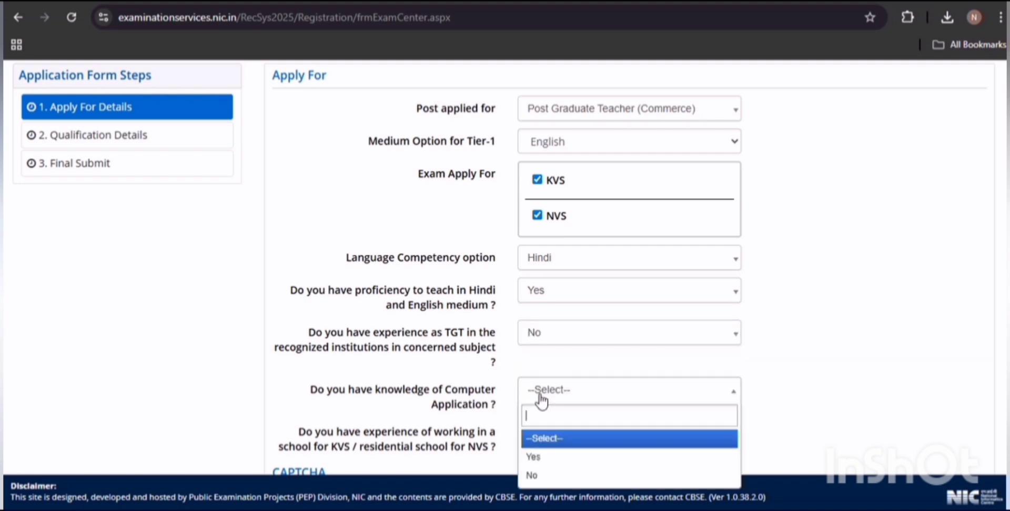
{"action": "left_click", "coordinate": [547, 458]}
{"action": "scroll", "coordinate": [671, 401], "scroll_direction": "down", "scroll_amount": 1}
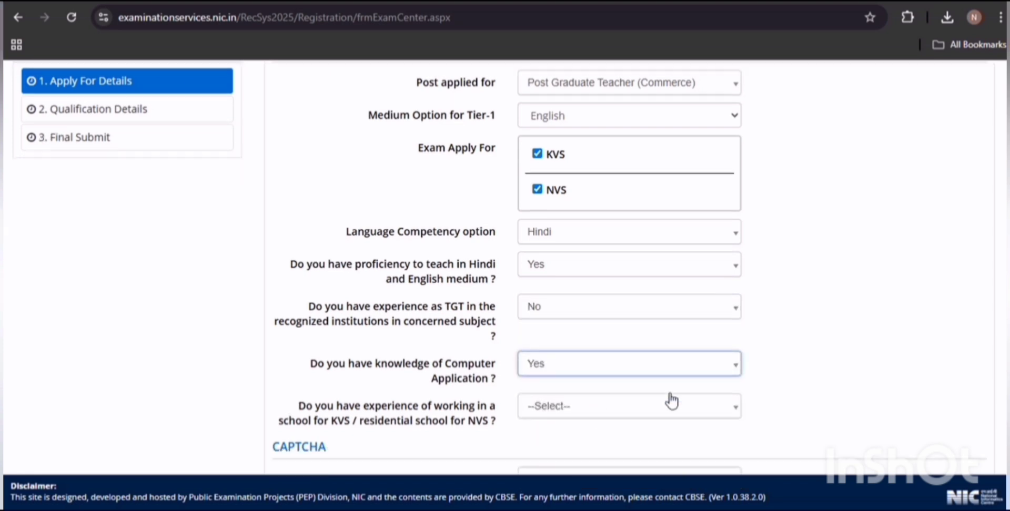
{"action": "scroll", "coordinate": [672, 401], "scroll_direction": "down", "scroll_amount": 1}
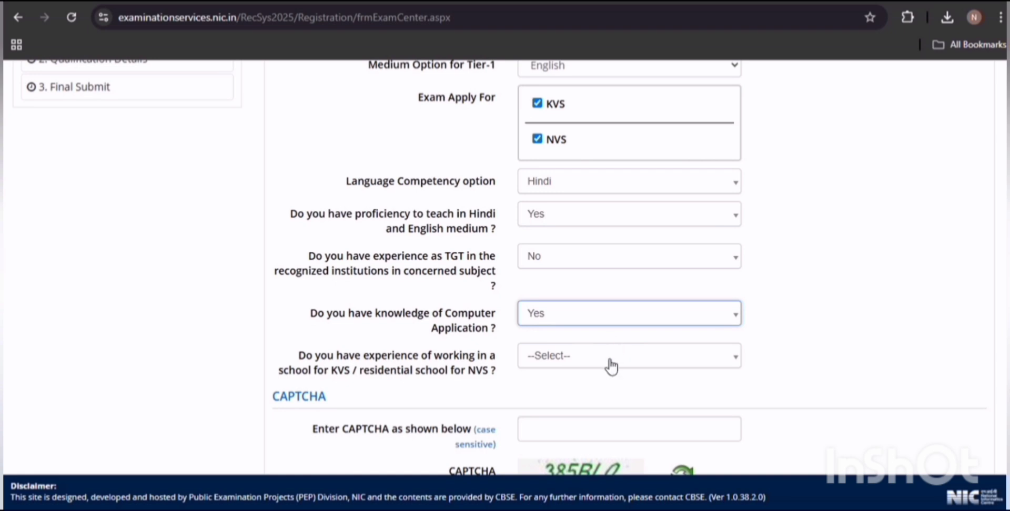
{"action": "left_click", "coordinate": [611, 363]}
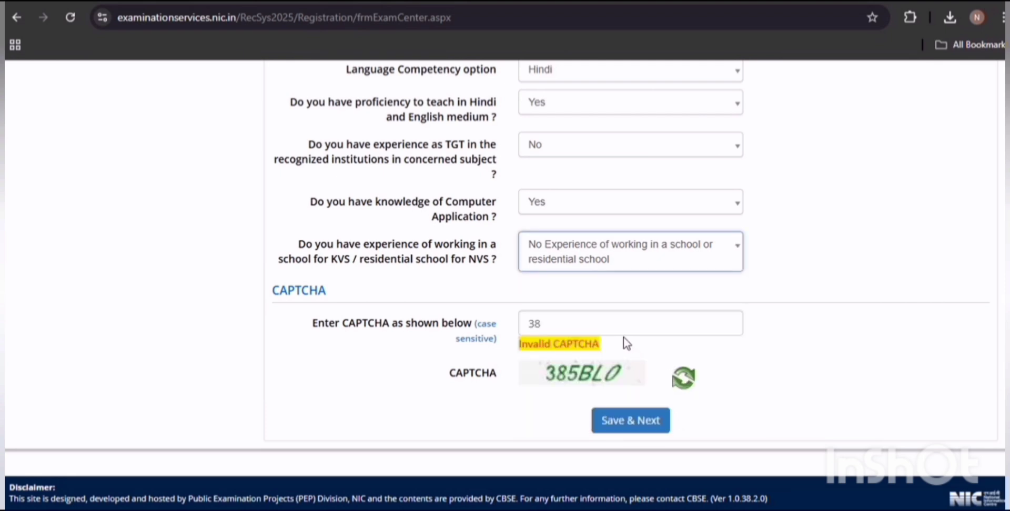
- Enter the displayed CAPTCHA code, then save and confirm submission of the Apply For Details section
{"action": "left_click", "coordinate": [603, 324]}
{"action": "key", "text": "BackSpace"}
{"action": "key", "text": "BackSpace"}
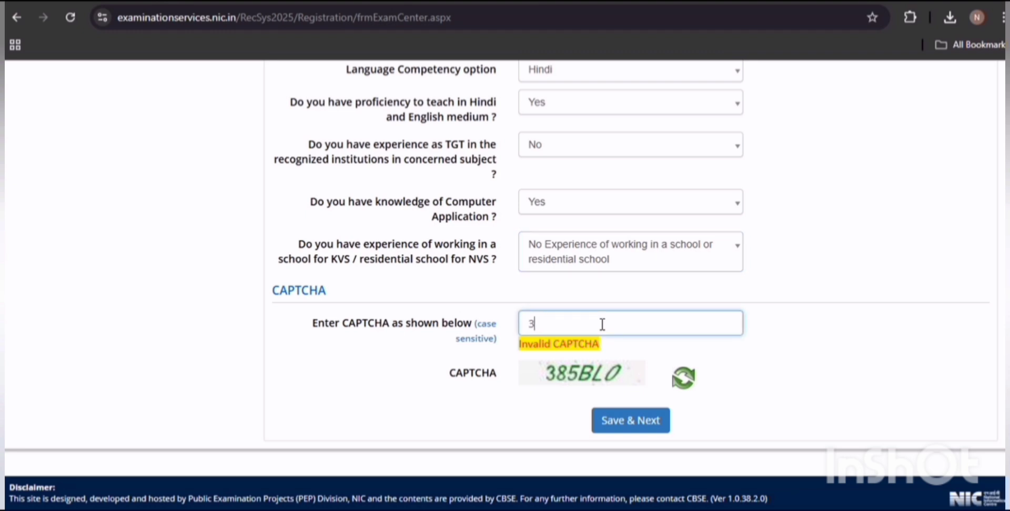
{"action": "type", "text": "385BL0"}
{"action": "left_click", "coordinate": [627, 427]}
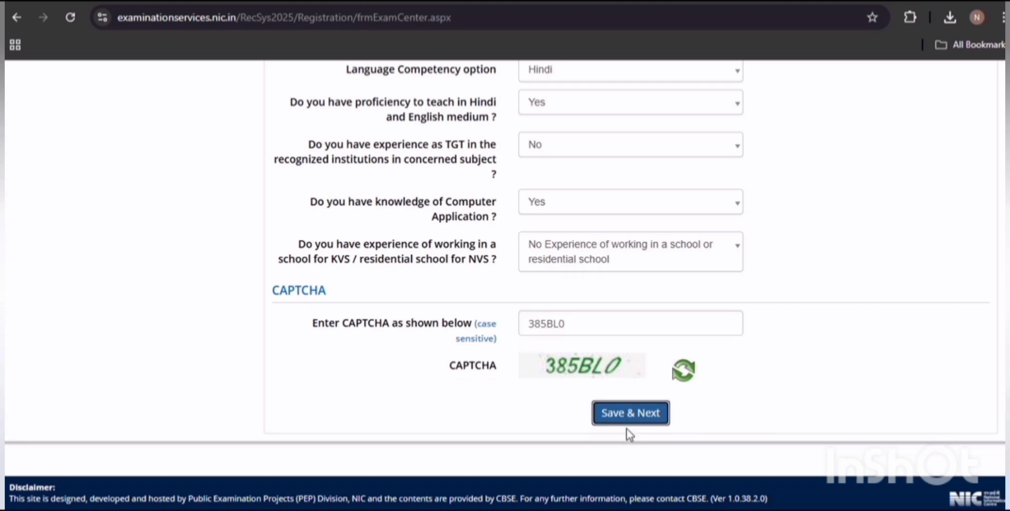
{"action": "left_click", "coordinate": [626, 422]}
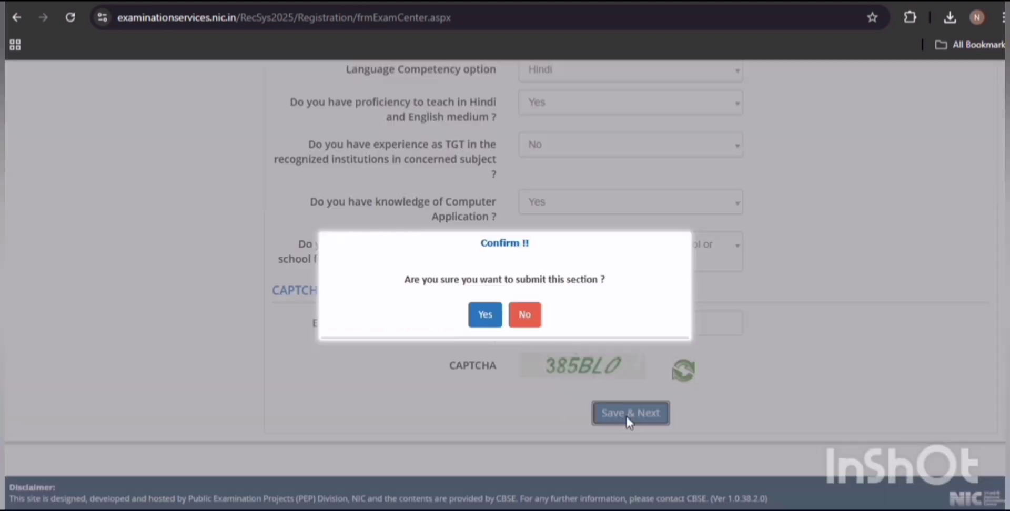
{"action": "left_click", "coordinate": [497, 322]}
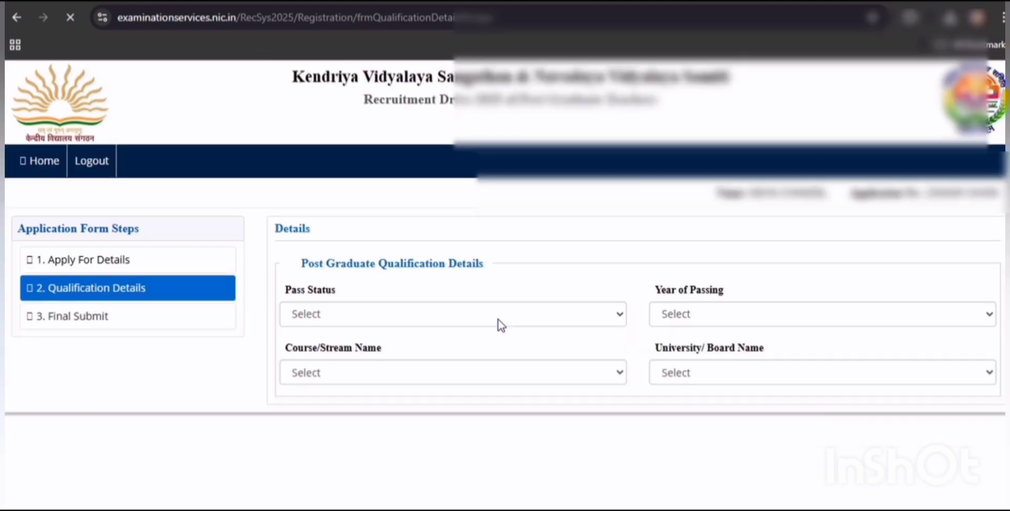
- Set the Post Graduate qualification's Pass Status to Passed and its Year of Passing to 2023
{"action": "scroll", "coordinate": [525, 323], "scroll_direction": "down", "scroll_amount": 1}
{"action": "scroll", "coordinate": [525, 323], "scroll_direction": "down", "scroll_amount": 1}
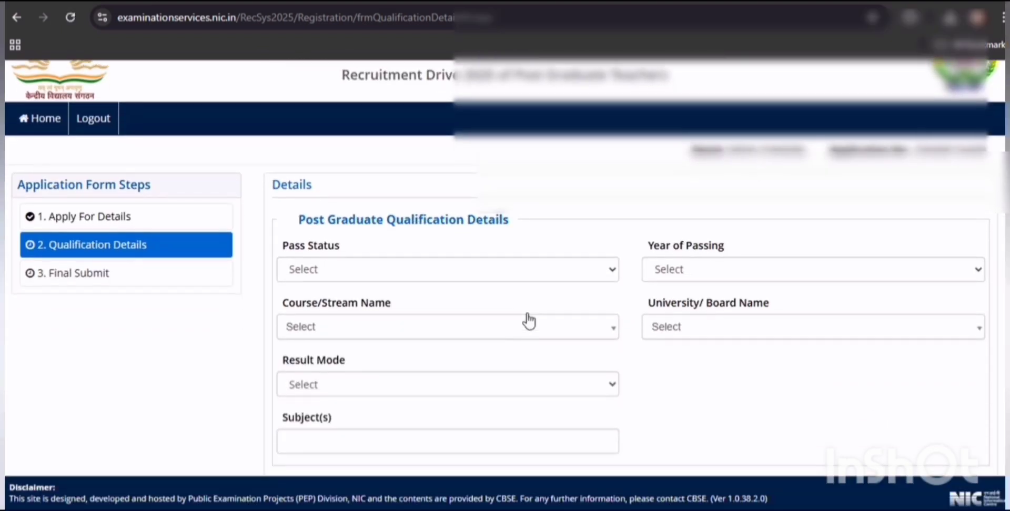
{"action": "left_click", "coordinate": [531, 279]}
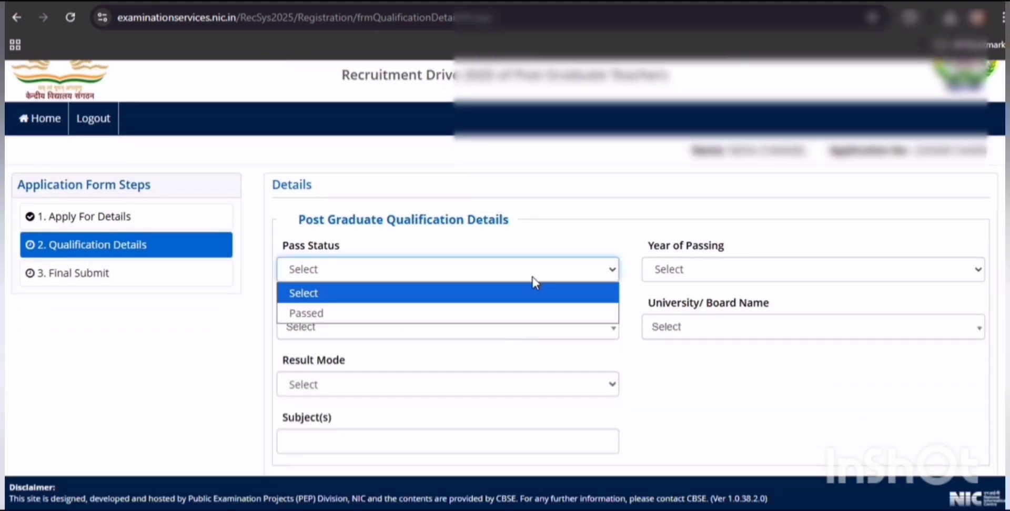
{"action": "left_click", "coordinate": [531, 310]}
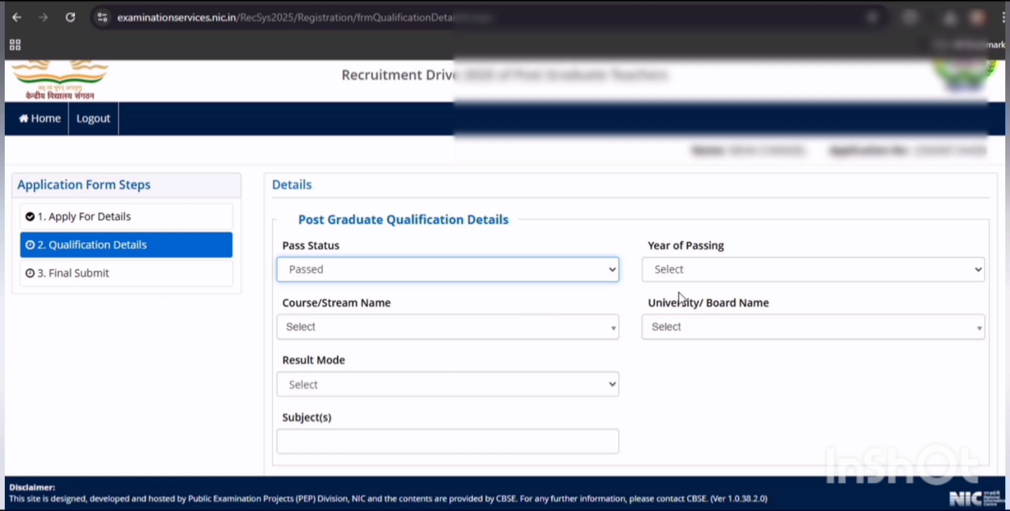
{"action": "left_click", "coordinate": [703, 269]}
{"action": "left_click", "coordinate": [703, 270]}
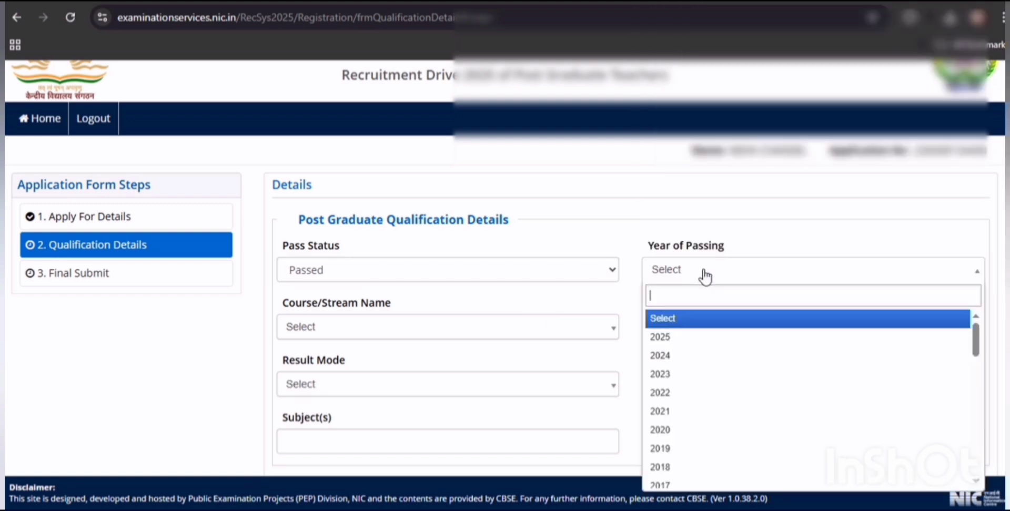
{"action": "left_click", "coordinate": [682, 387]}
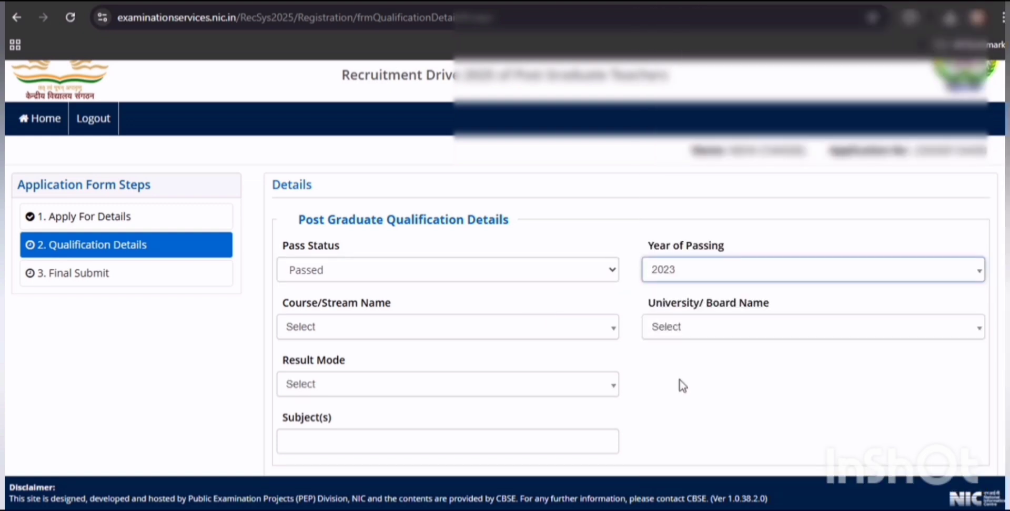
- Choose the postgraduate course Master Degree in Commerce with at least 50% marks in aggregate, with Commerce studied at Graduation level also
{"action": "left_click", "coordinate": [509, 325]}
{"action": "left_click", "coordinate": [509, 325]}
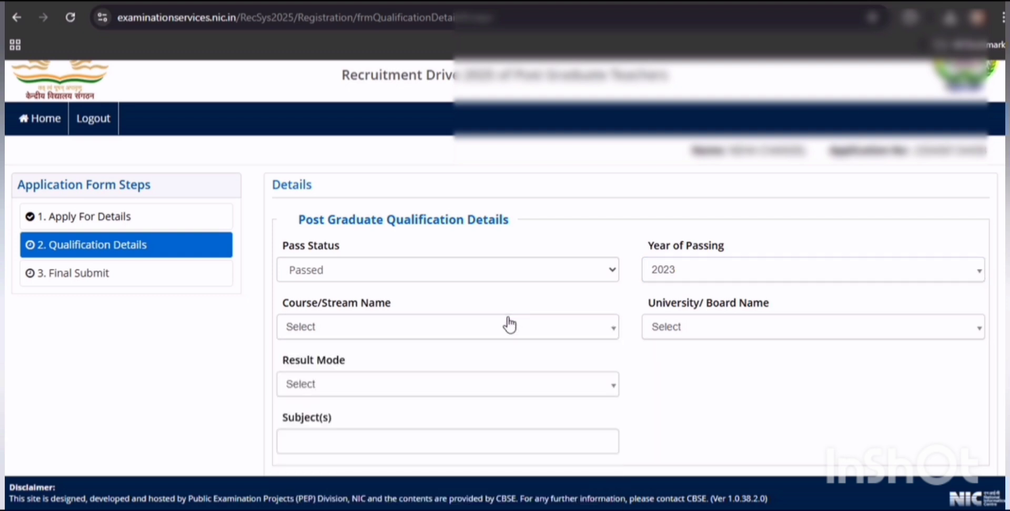
{"action": "left_click", "coordinate": [510, 324]}
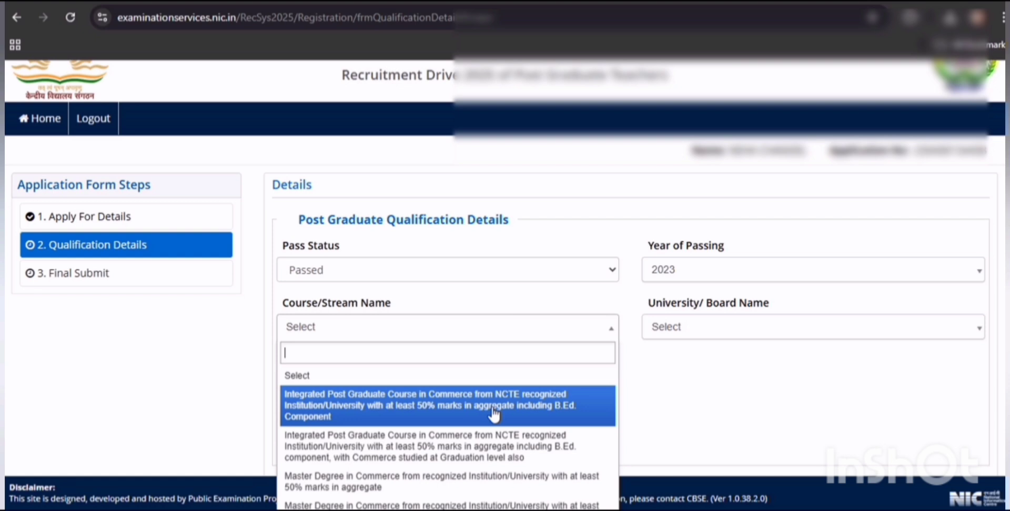
{"action": "left_click", "coordinate": [484, 506]}
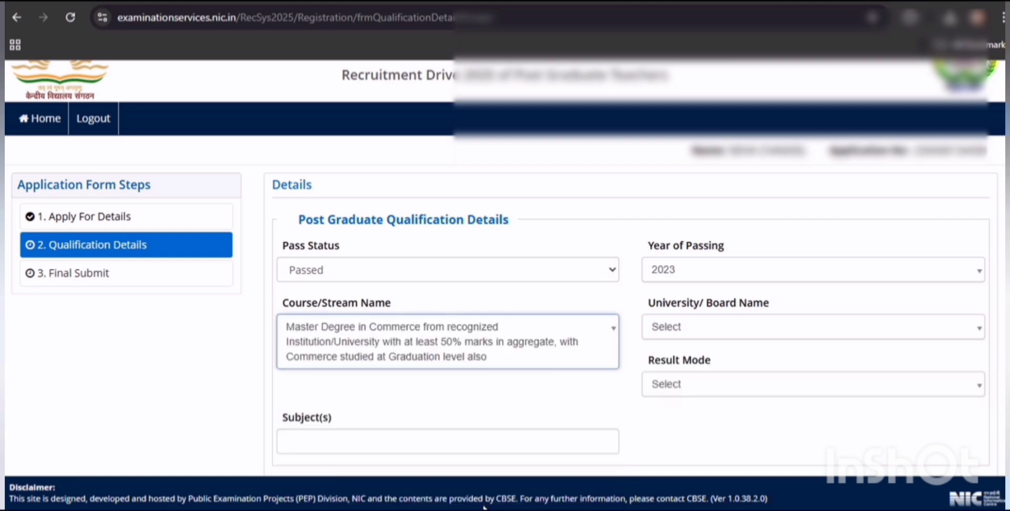
- Choose Abhilashi University, Himachal Pradesh as the postgraduate university and set the Result Mode to Percentage
{"action": "left_click", "coordinate": [730, 329]}
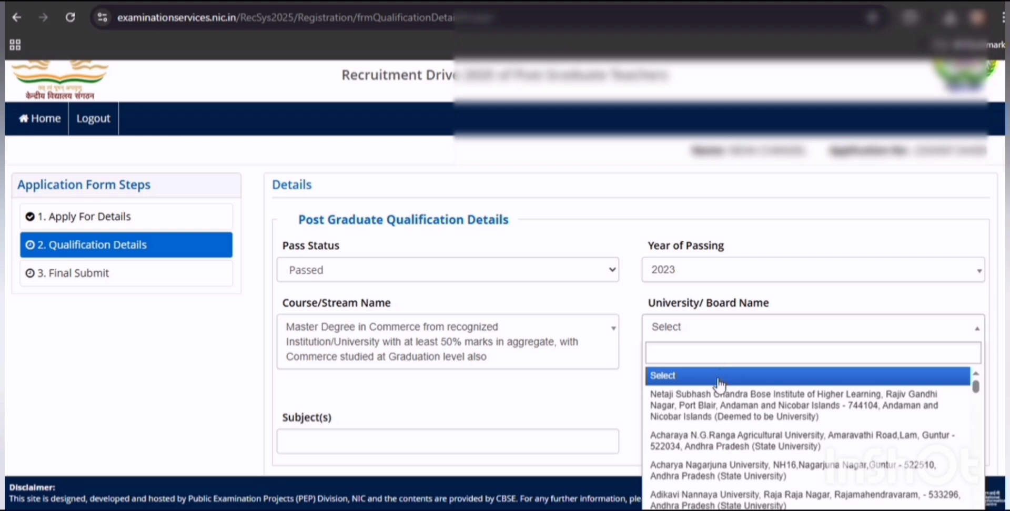
{"action": "type", "text": "rima"}
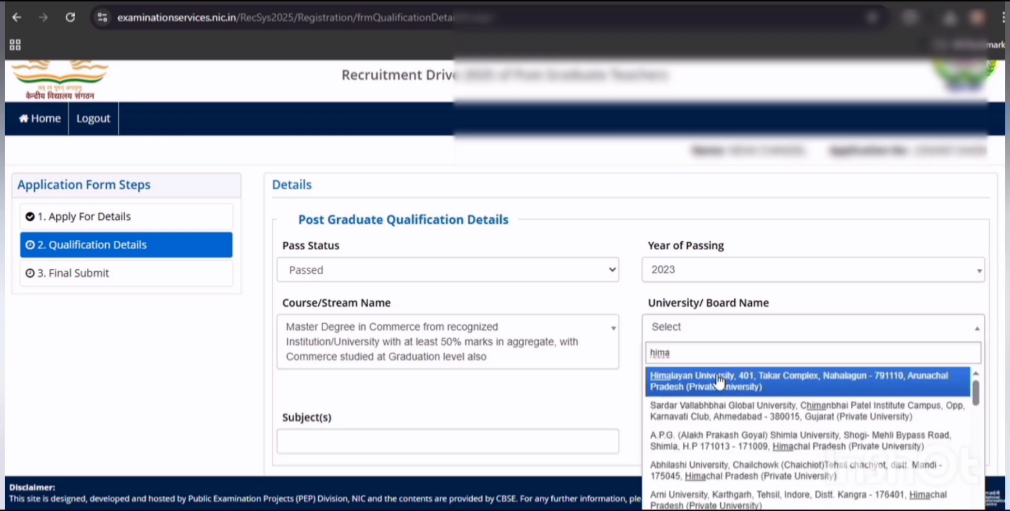
{"action": "type", "text": "ch"}
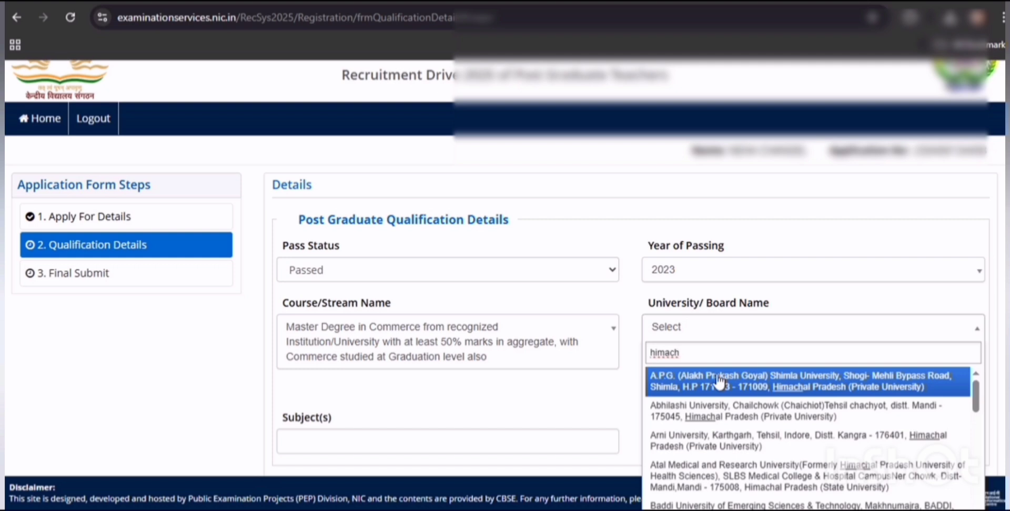
{"action": "left_click", "coordinate": [723, 409]}
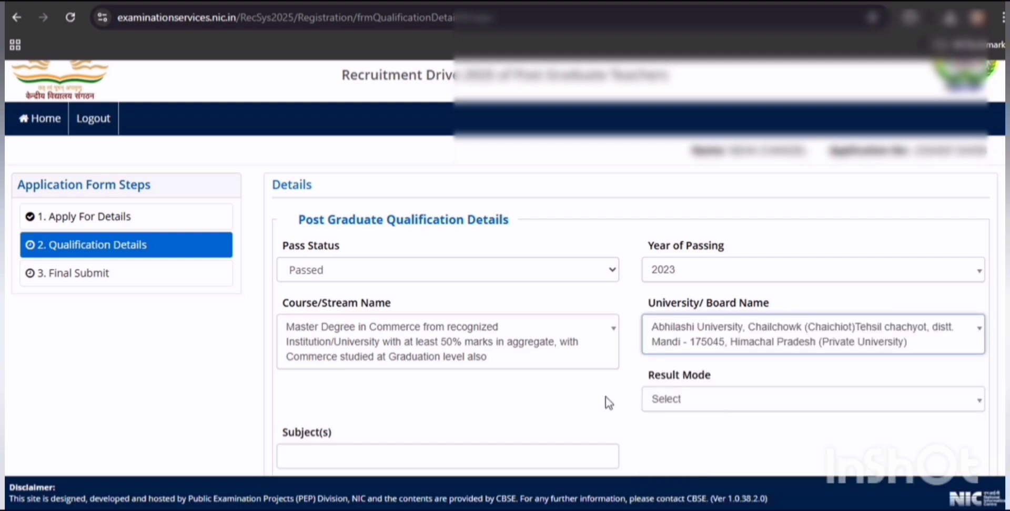
{"action": "left_click", "coordinate": [718, 397]}
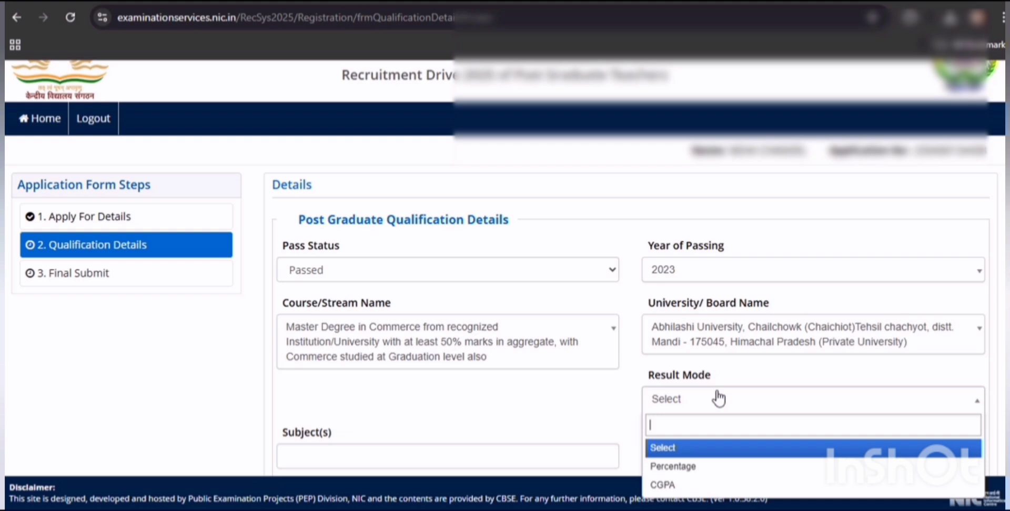
{"action": "left_click", "coordinate": [705, 467]}
{"action": "scroll", "coordinate": [556, 392], "scroll_direction": "down", "scroll_amount": 2}
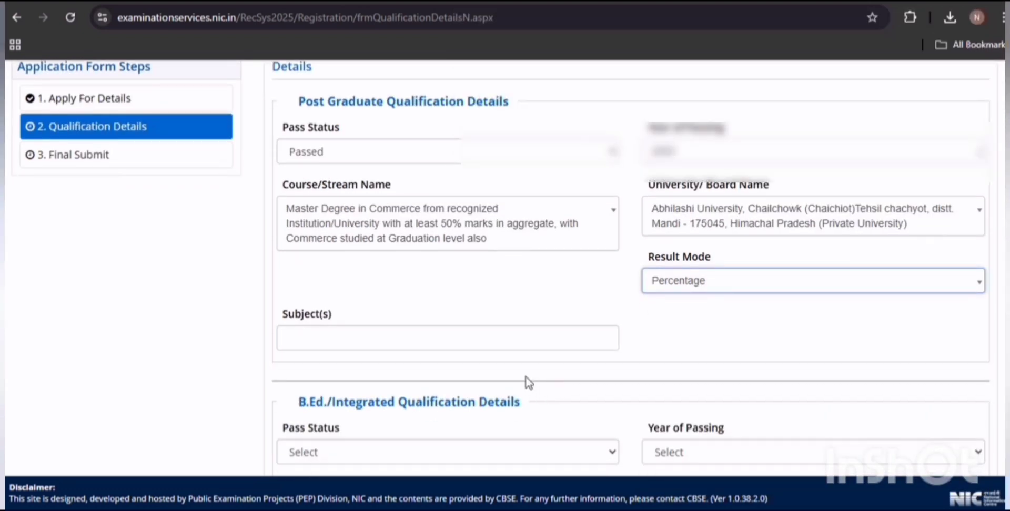
{"action": "left_click", "coordinate": [531, 344]}
{"action": "left_click", "coordinate": [530, 344]}
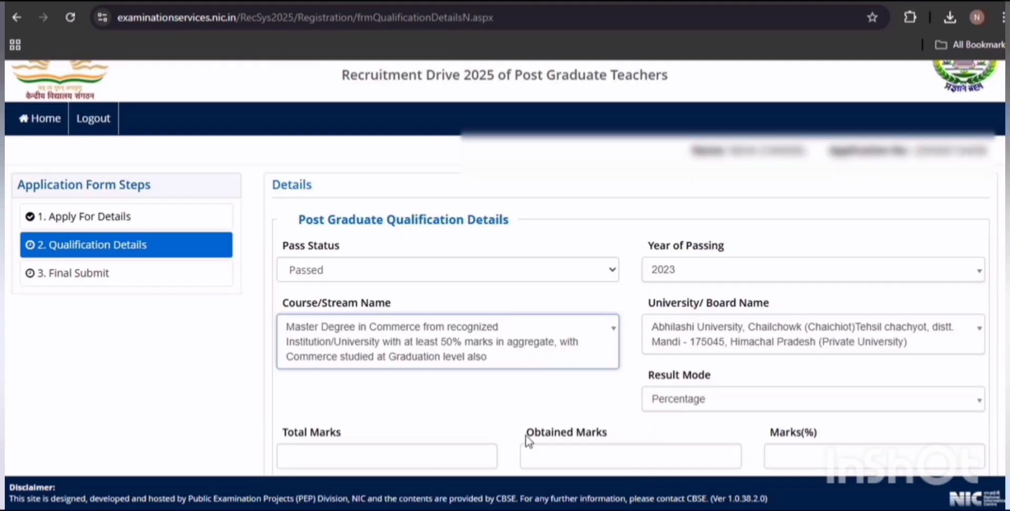
{"action": "scroll", "coordinate": [526, 435], "scroll_direction": "down", "scroll_amount": 3}
- Enter 2100 total marks, 1900 obtained marks and the subject commerce for the Post Graduate qualification
{"action": "left_click", "coordinate": [456, 313]}
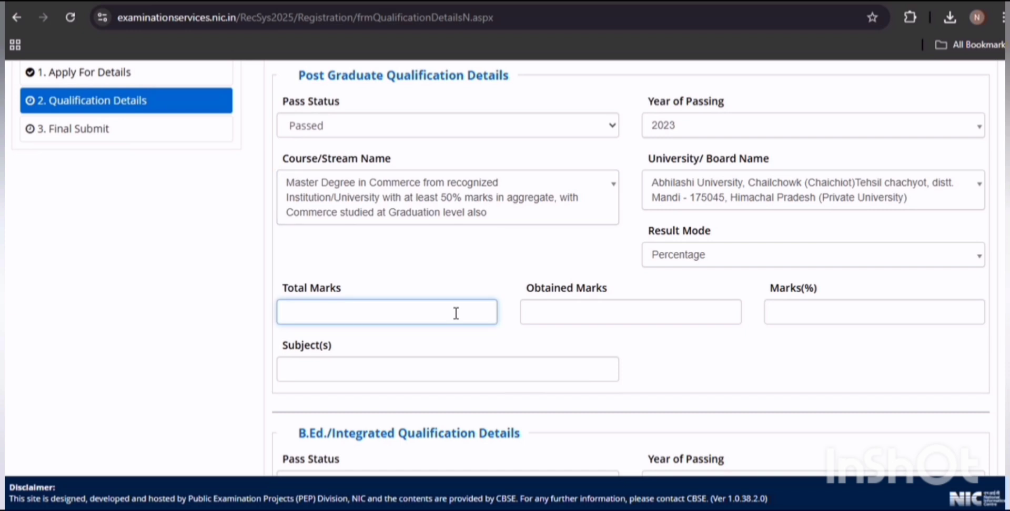
{"action": "type", "text": "2100"}
{"action": "left_click", "coordinate": [532, 311]}
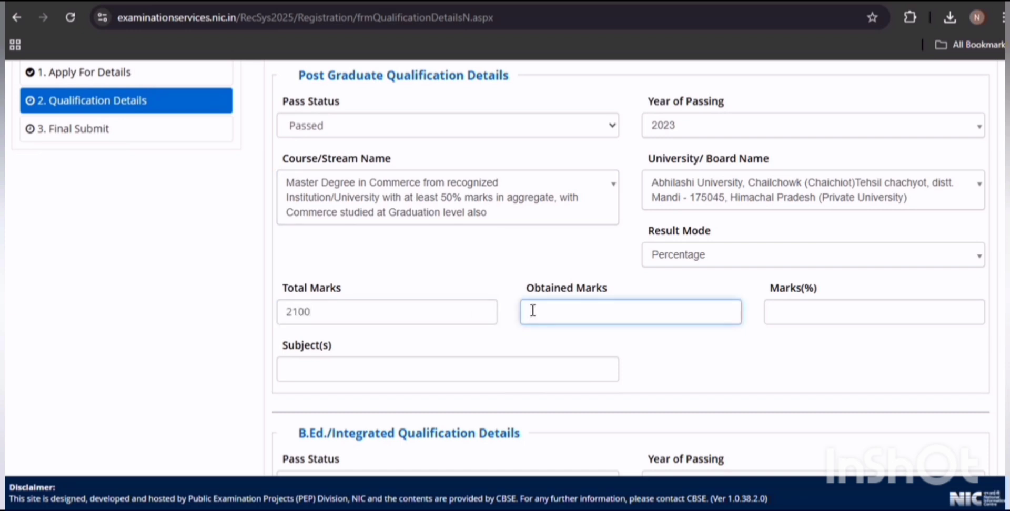
{"action": "type", "text": "1900"}
{"action": "left_click", "coordinate": [801, 312]}
{"action": "left_click", "coordinate": [740, 364]}
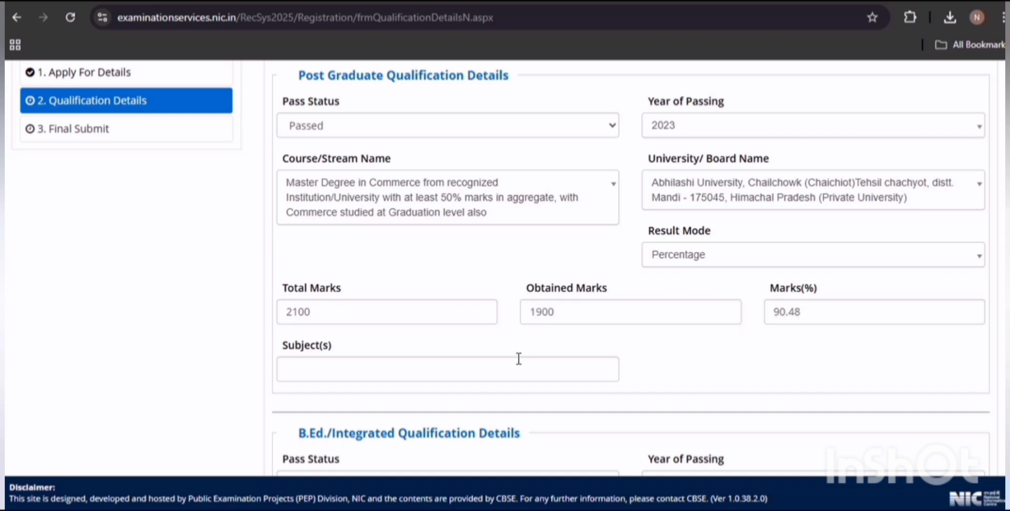
{"action": "left_click", "coordinate": [519, 359]}
{"action": "type", "text": "commerce"}
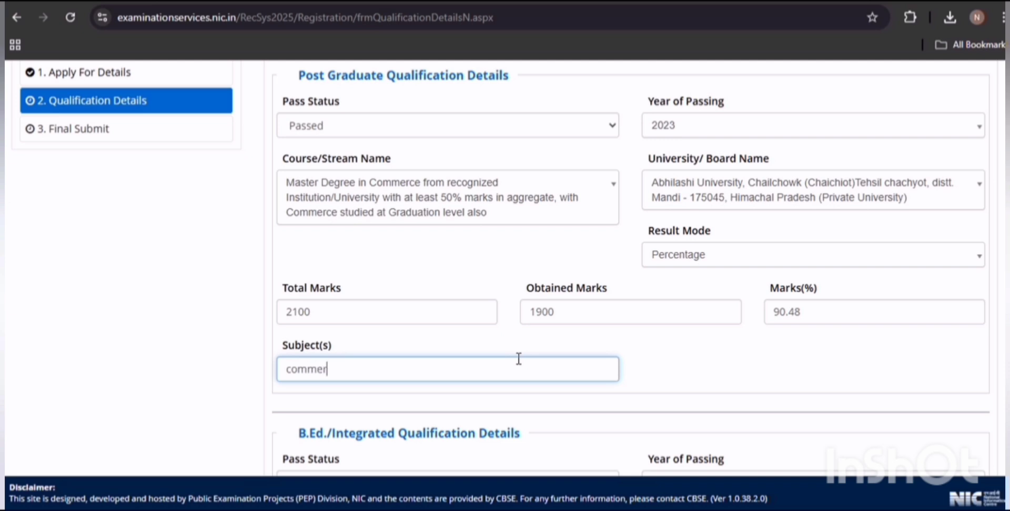
{"action": "left_click", "coordinate": [813, 333]}
- Set the B.Ed./Integrated qualification's Pass Status to Passed and its Year of Passing to 2025
{"action": "scroll", "coordinate": [813, 333], "scroll_direction": "down", "scroll_amount": 4}
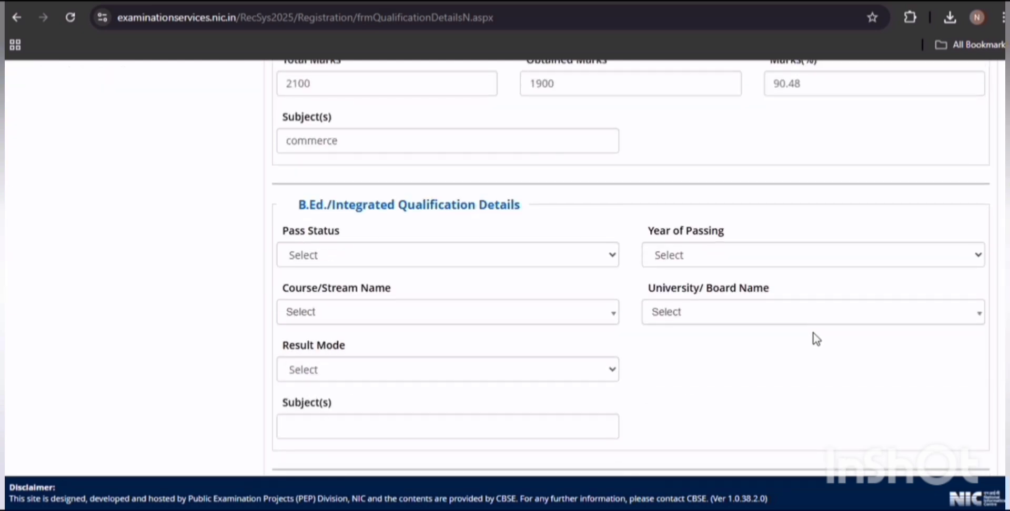
{"action": "left_click", "coordinate": [570, 255]}
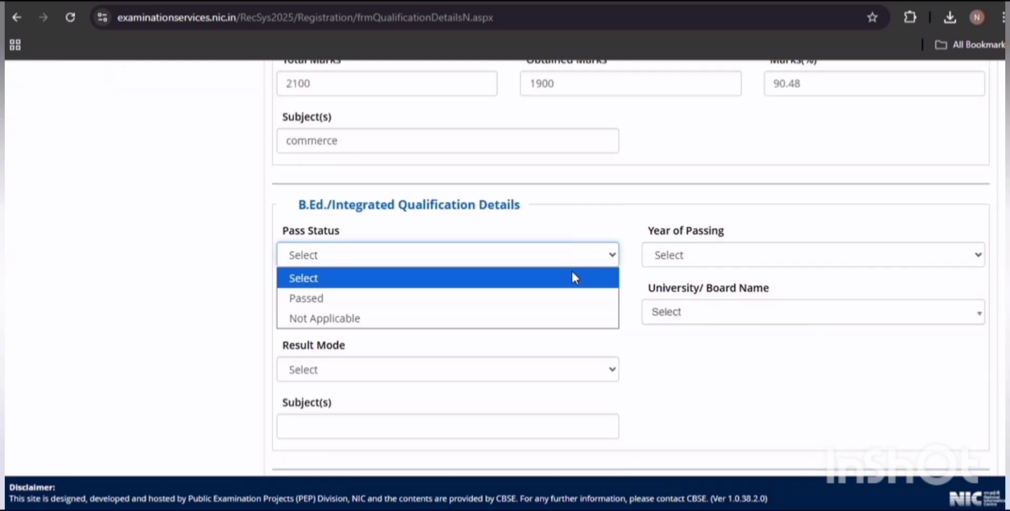
{"action": "left_click", "coordinate": [576, 295]}
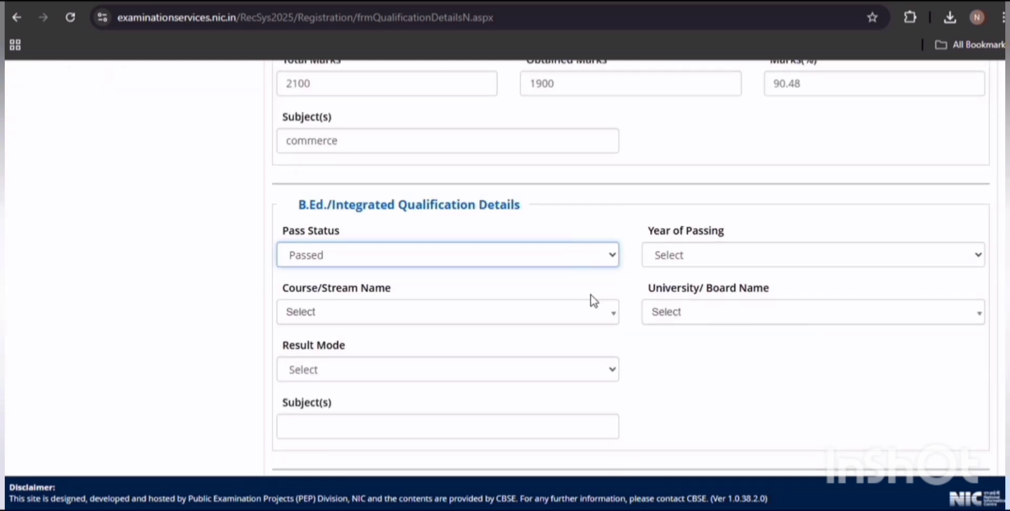
{"action": "left_click", "coordinate": [693, 255]}
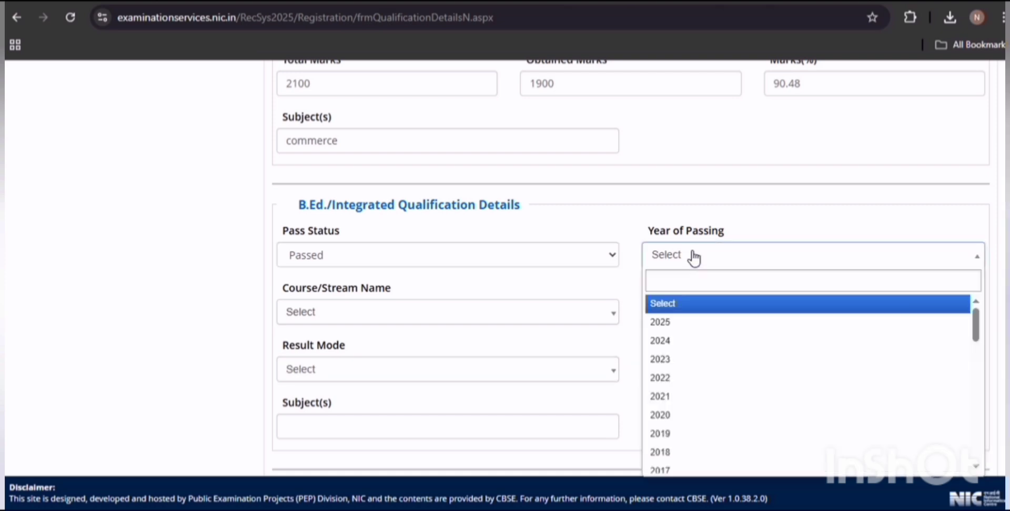
{"action": "left_click", "coordinate": [688, 322]}
- Set the B.Ed. course to B.Ed. from NCTE Recognized Institute/University with atleast 50% marks and the university to Abhilashi University, Himachal Pradesh
{"action": "left_click", "coordinate": [552, 316]}
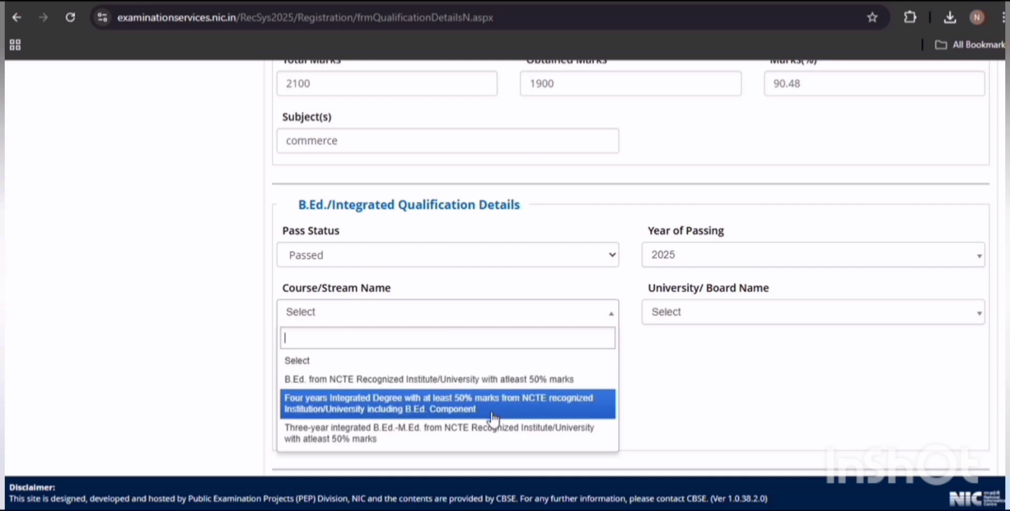
{"action": "left_click", "coordinate": [506, 383]}
{"action": "left_click", "coordinate": [764, 309]}
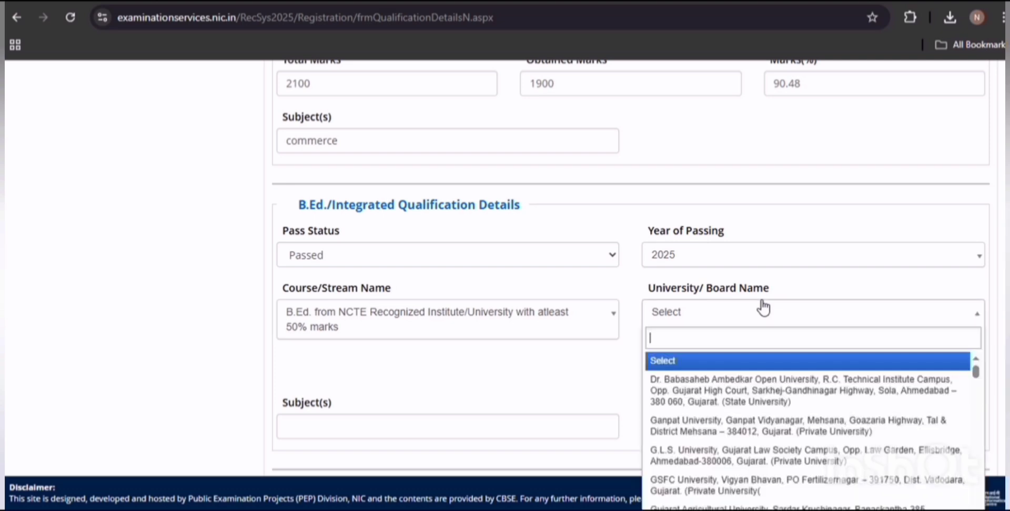
{"action": "scroll", "coordinate": [718, 431], "scroll_direction": "down", "scroll_amount": 2}
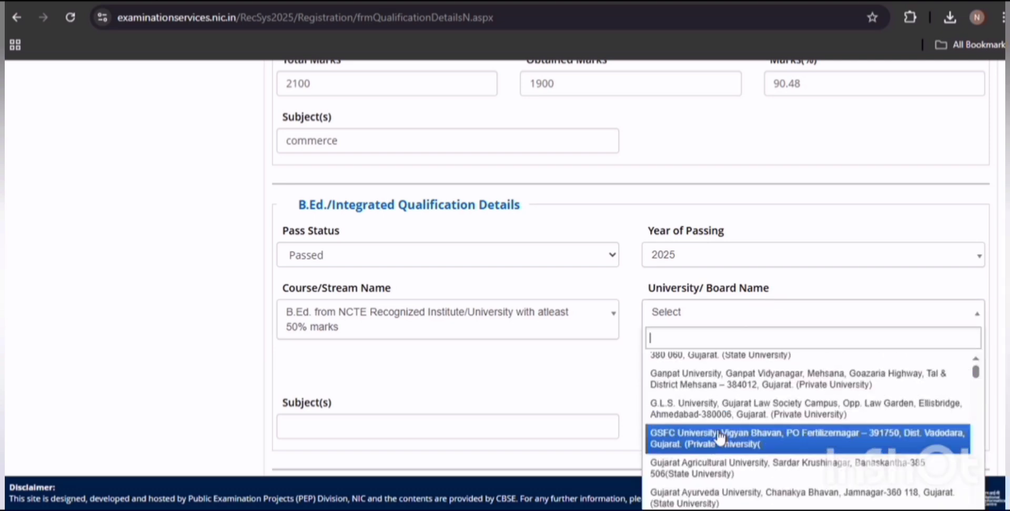
{"action": "type", "text": "hima"}
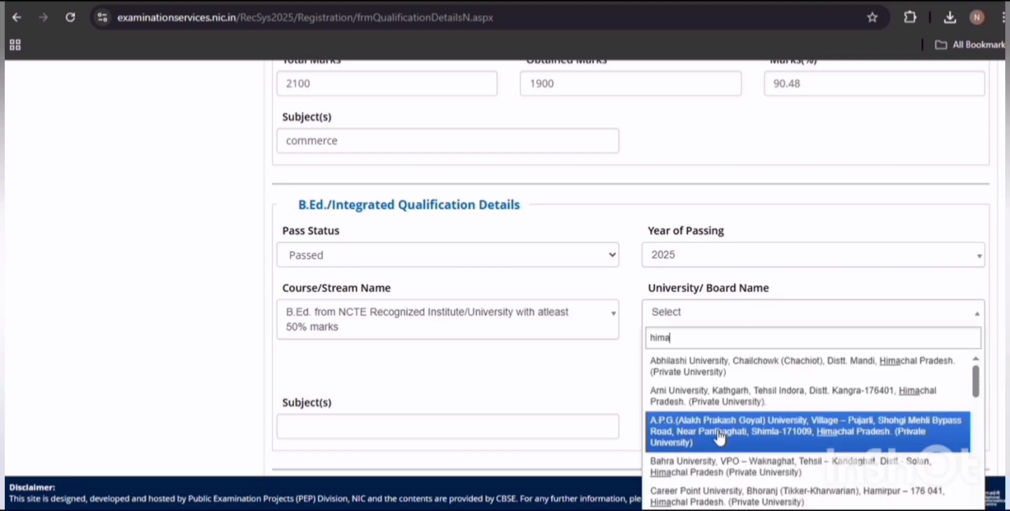
{"action": "left_click", "coordinate": [729, 373]}
- Set the Result Mode of the B.Ed./Integrated qualification to Percentage
{"action": "scroll", "coordinate": [639, 352], "scroll_direction": "down", "scroll_amount": 2}
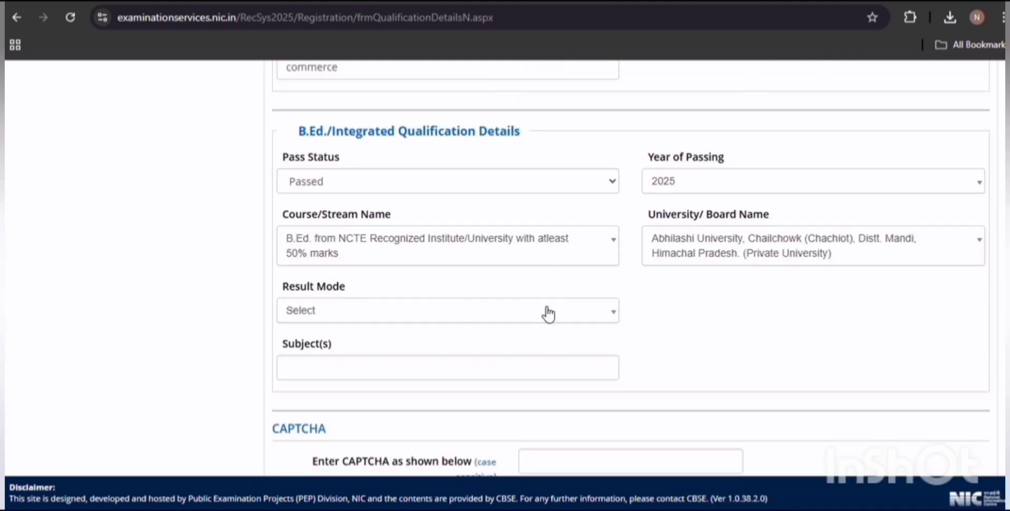
{"action": "left_click", "coordinate": [548, 312]}
{"action": "left_click", "coordinate": [448, 379]}
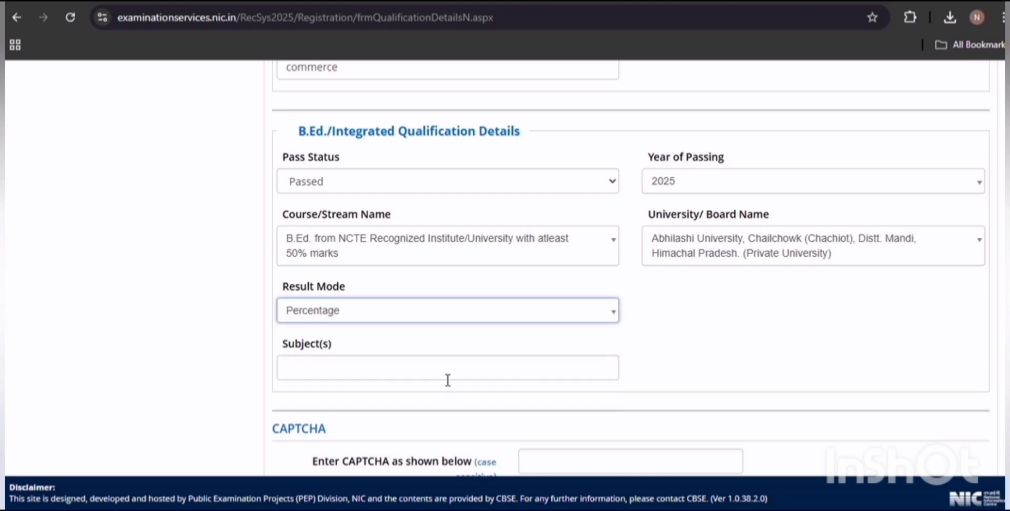
{"action": "left_click", "coordinate": [447, 378]}
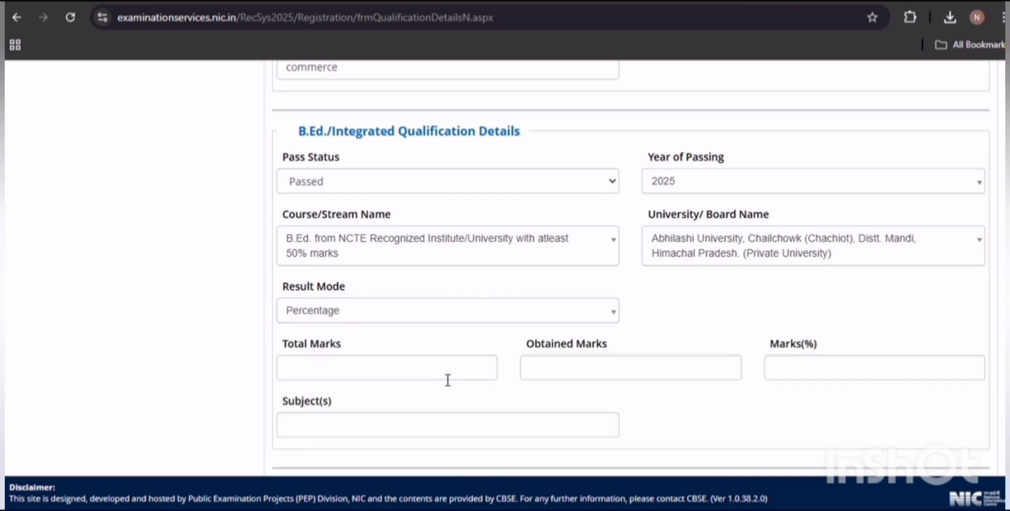
- Enter "commerce , english" as the subjects of the B.Ed./Integrated qualification
{"action": "left_click", "coordinate": [430, 432]}
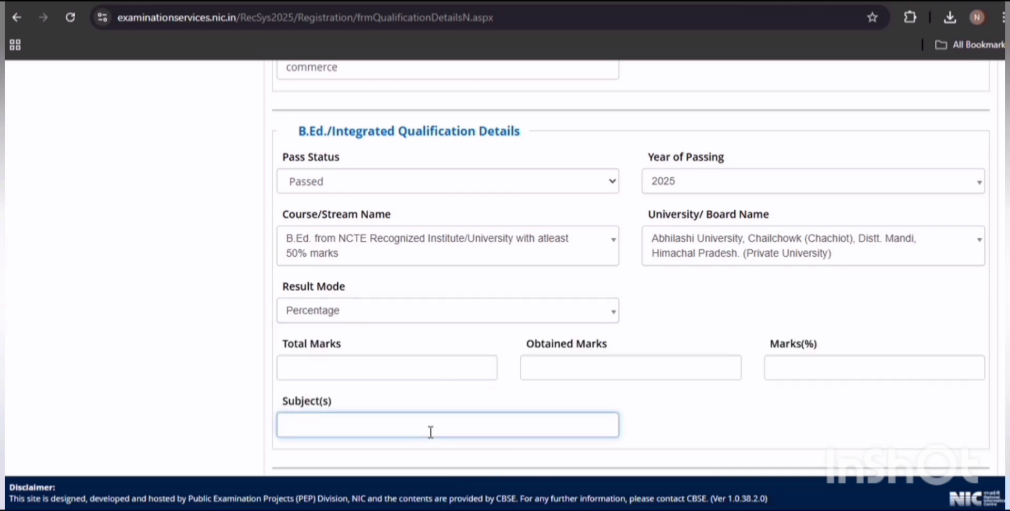
{"action": "type", "text": "commerce , enf"}
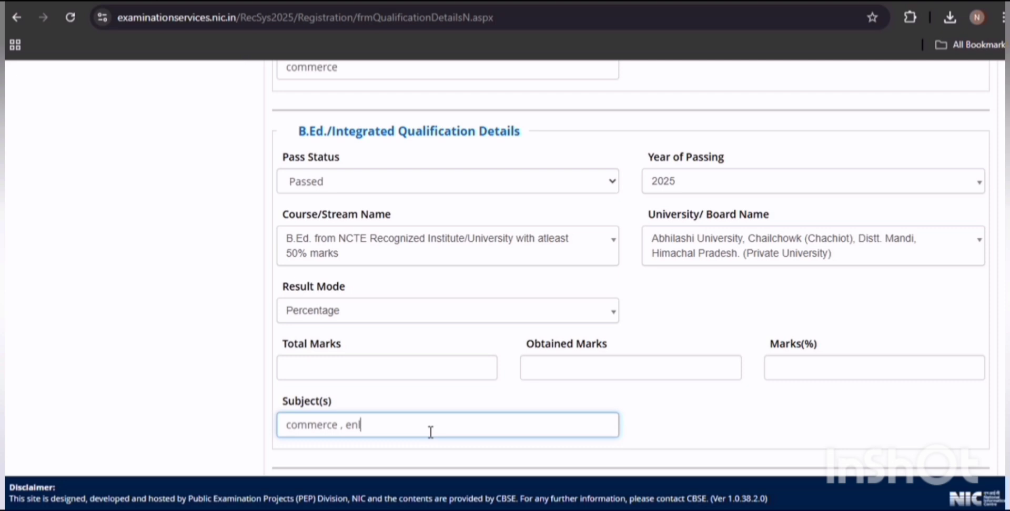
{"action": "key", "text": "BackSpace"}
{"action": "type", "text": "glish"}
{"action": "left_click", "coordinate": [425, 391]}
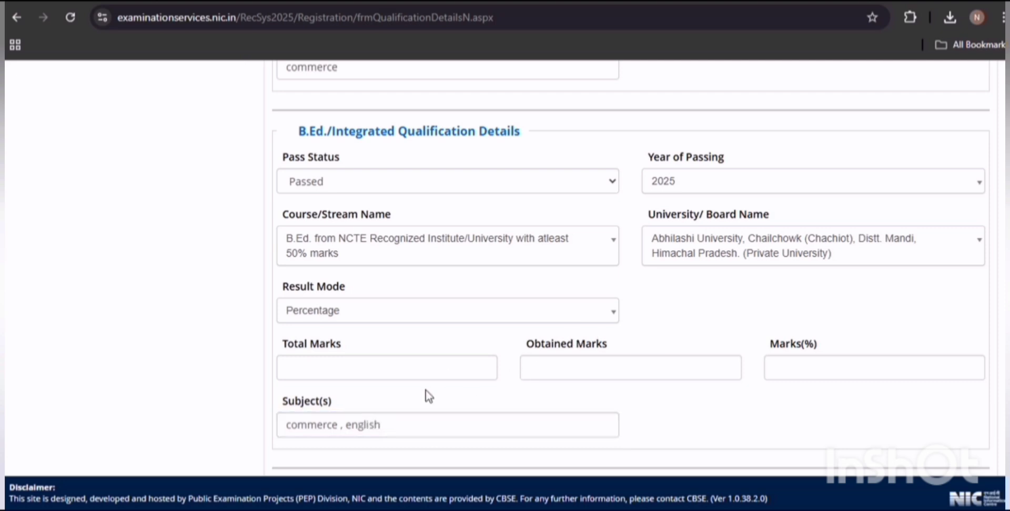
- Enter 2100 total marks and 1800 obtained marks for the B.Ed./Integrated qualification
{"action": "left_click", "coordinate": [434, 364]}
{"action": "type", "text": "210"}
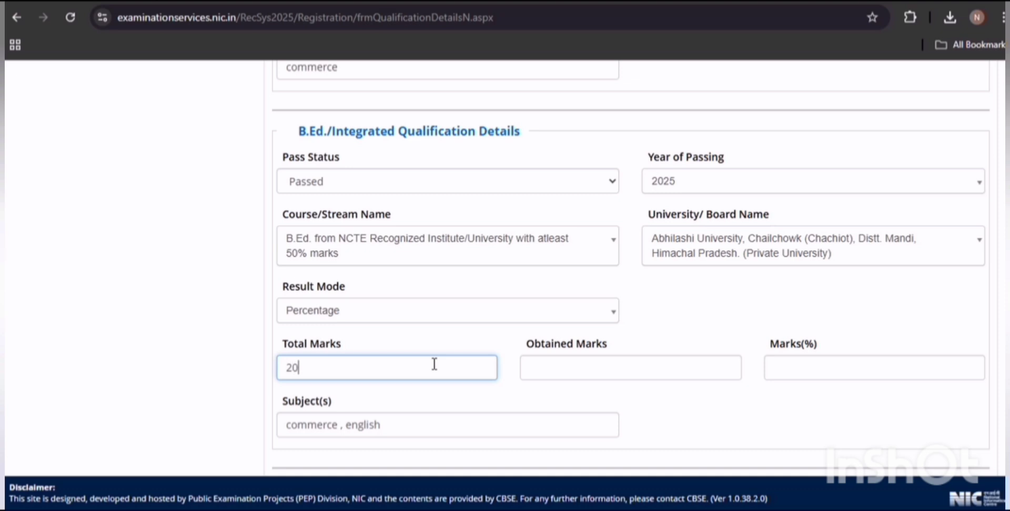
{"action": "key", "text": "BackSpace"}
{"action": "type", "text": "100"}
{"action": "left_click", "coordinate": [554, 368]}
{"action": "type", "text": "1800"}
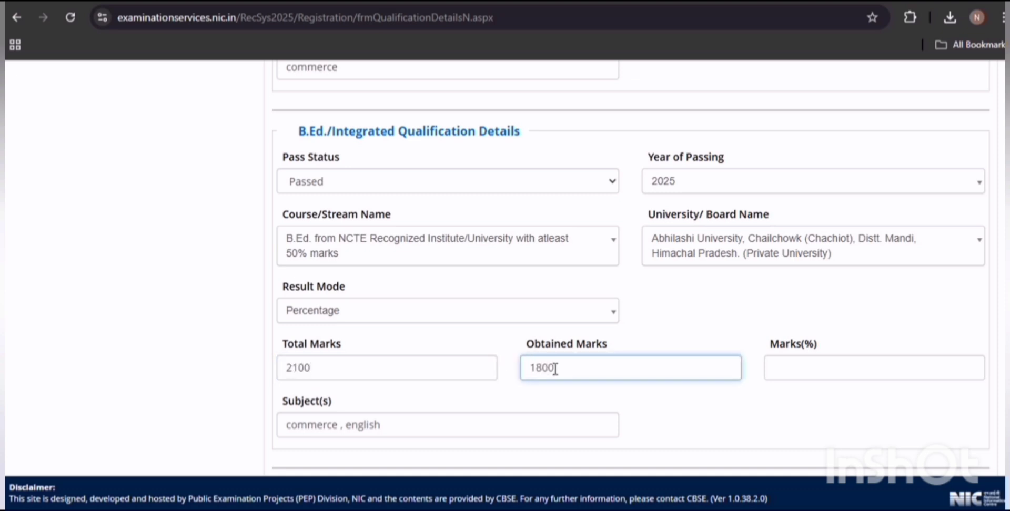
{"action": "left_click", "coordinate": [774, 368]}
{"action": "left_click", "coordinate": [723, 397]}
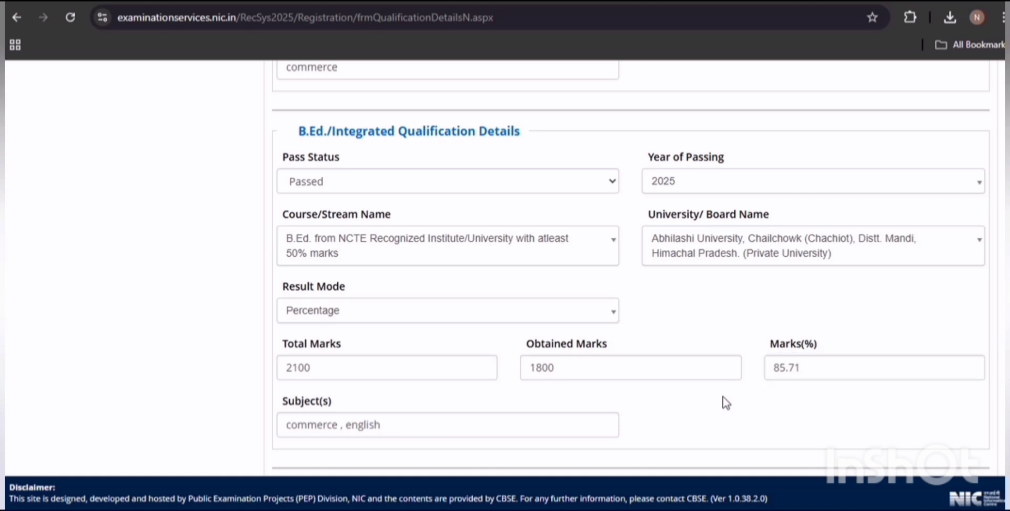
- Enter the CAPTCHA code, then save the qualification details and confirm submitting the section
{"action": "scroll", "coordinate": [723, 396], "scroll_direction": "down", "scroll_amount": 4}
{"action": "left_click", "coordinate": [637, 317]}
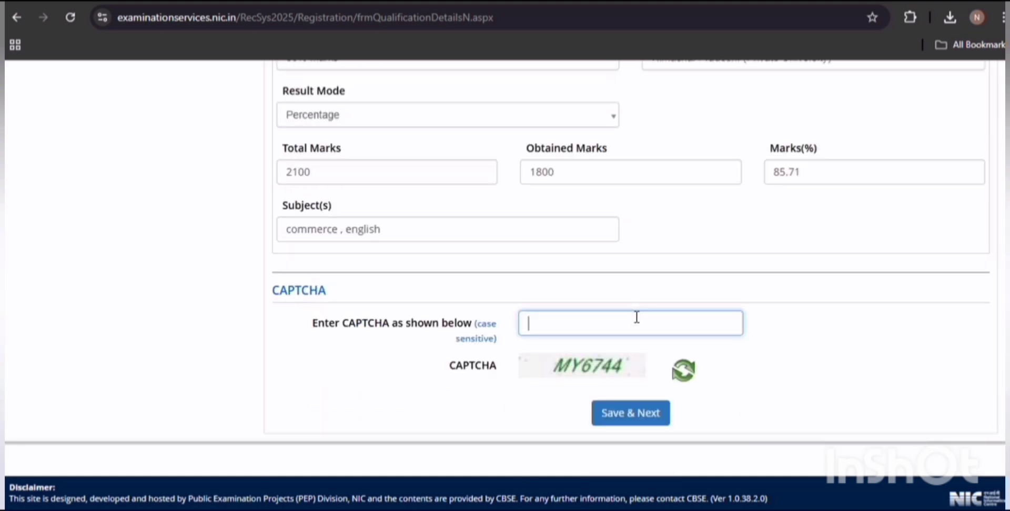
{"action": "type", "text": "MY6744"}
{"action": "left_click", "coordinate": [624, 413]}
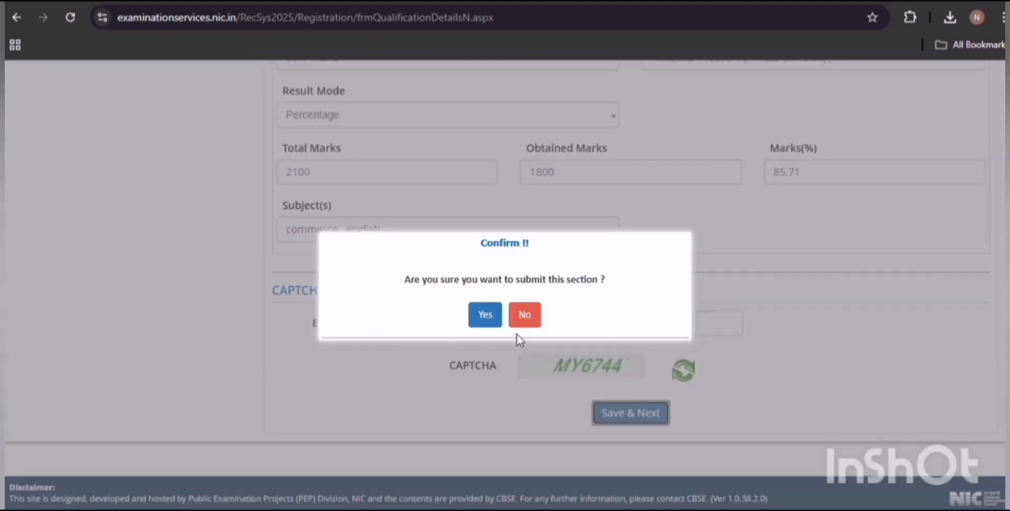
{"action": "left_click", "coordinate": [484, 313]}
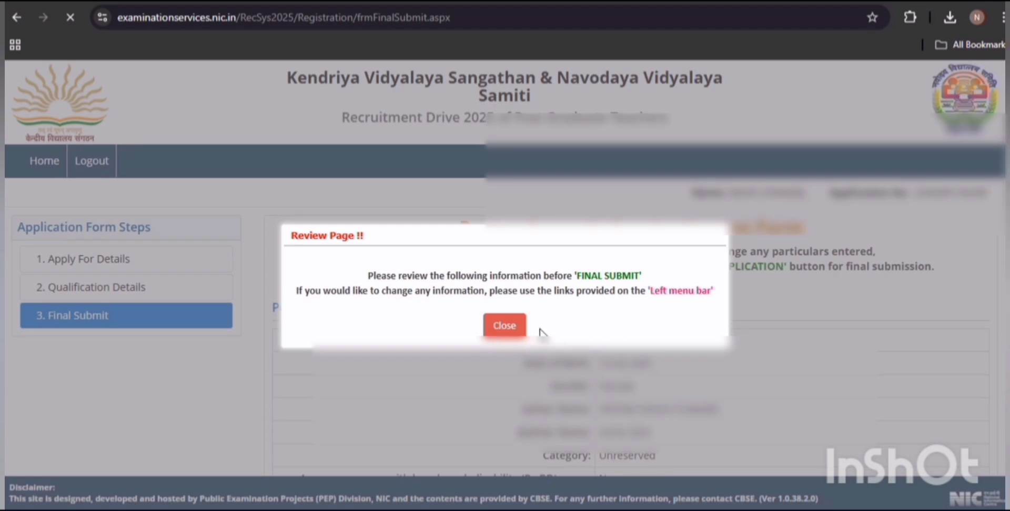
- Mark Apply For and Educational Details as verified, agree to the declaration and confirm the final submission of the application
{"action": "left_click", "coordinate": [521, 329]}
{"action": "scroll", "coordinate": [515, 338], "scroll_direction": "down", "scroll_amount": 20}
{"action": "scroll", "coordinate": [515, 337], "scroll_direction": "down", "scroll_amount": 5}
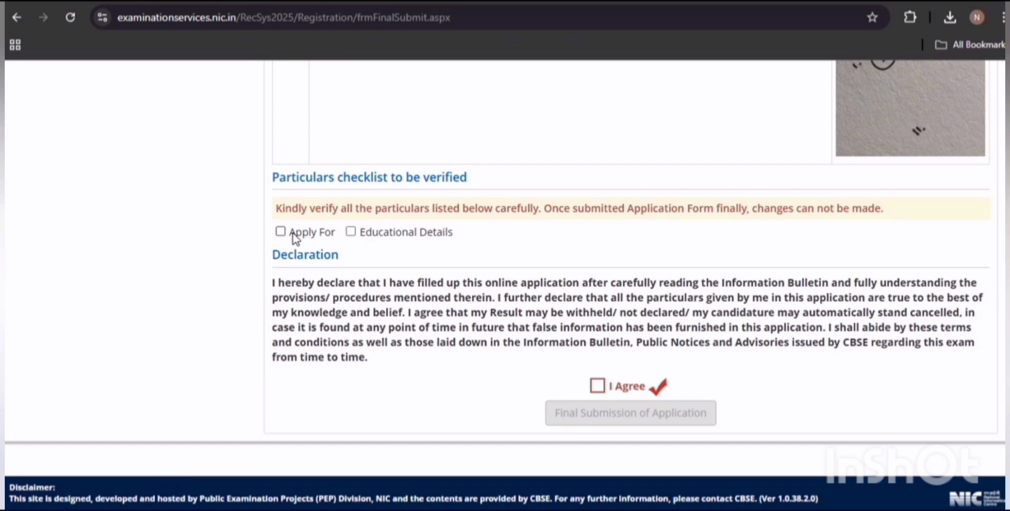
{"action": "left_click", "coordinate": [293, 232]}
{"action": "left_click", "coordinate": [352, 233]}
{"action": "left_click", "coordinate": [601, 388]}
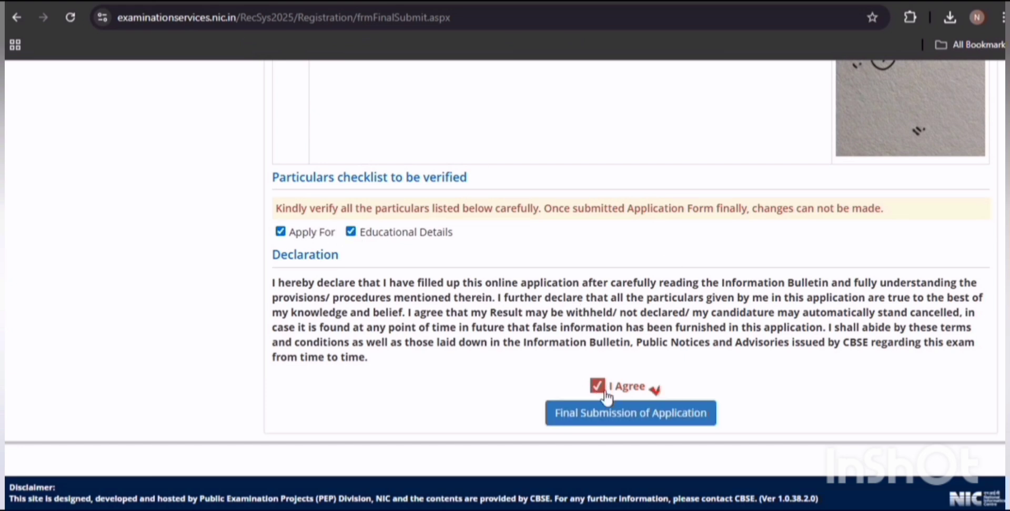
{"action": "left_click", "coordinate": [614, 413]}
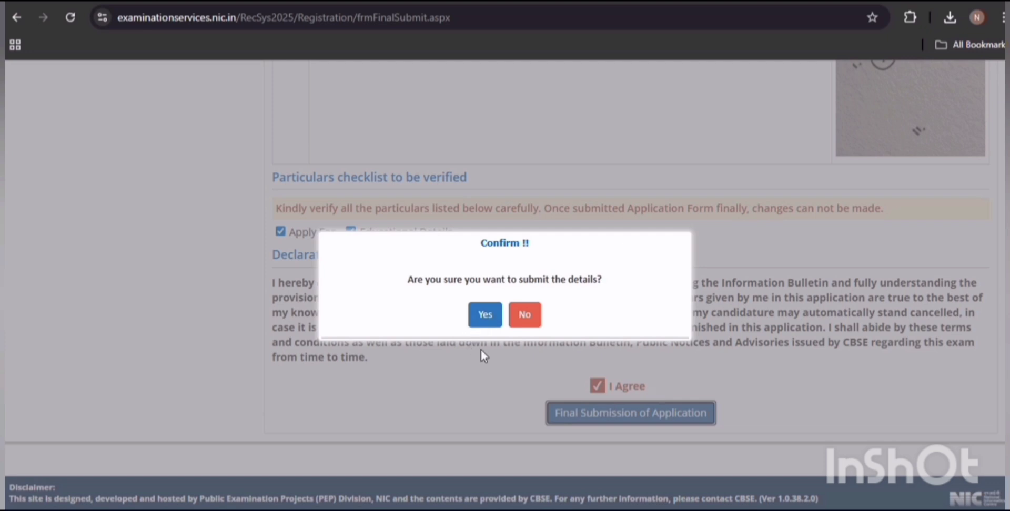
{"action": "left_click", "coordinate": [485, 315]}
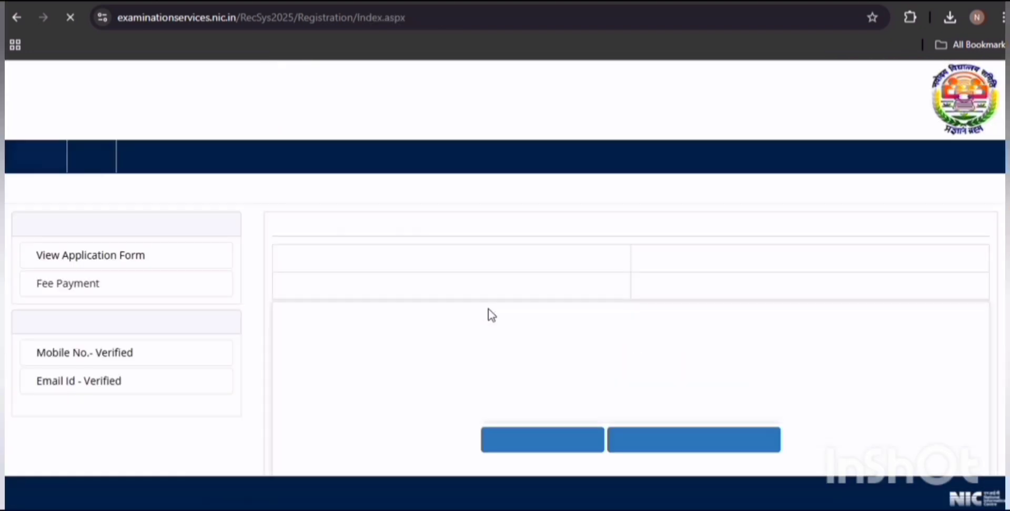
- Visit the list of other recruitment posts and check the application status of each post
{"action": "scroll", "coordinate": [488, 309], "scroll_direction": "down", "scroll_amount": 2}
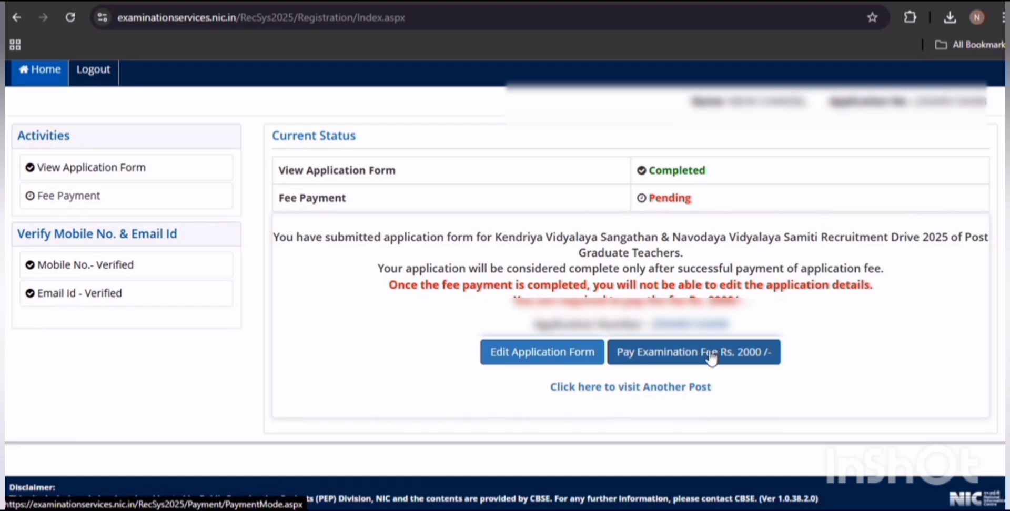
{"action": "left_click", "coordinate": [663, 389]}
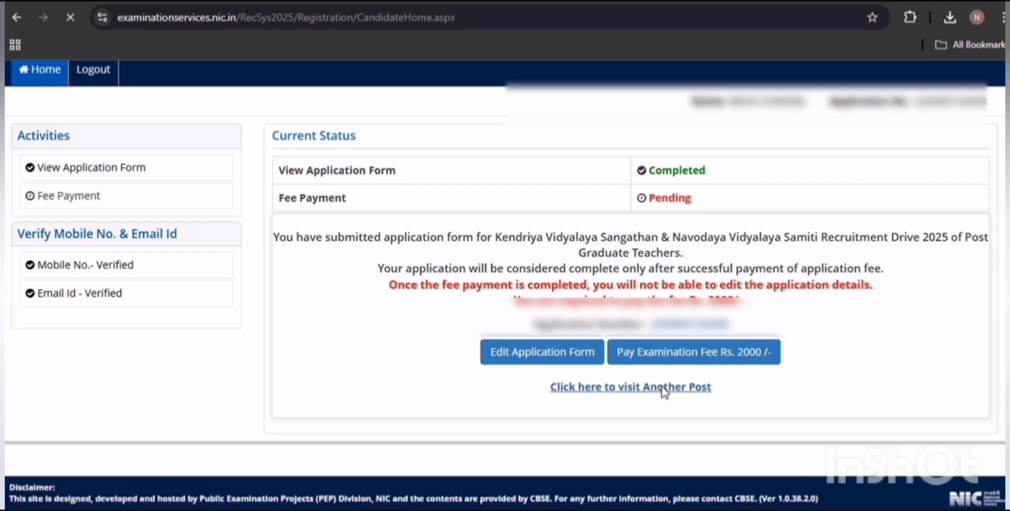
{"action": "scroll", "coordinate": [662, 389], "scroll_direction": "down", "scroll_amount": 2}
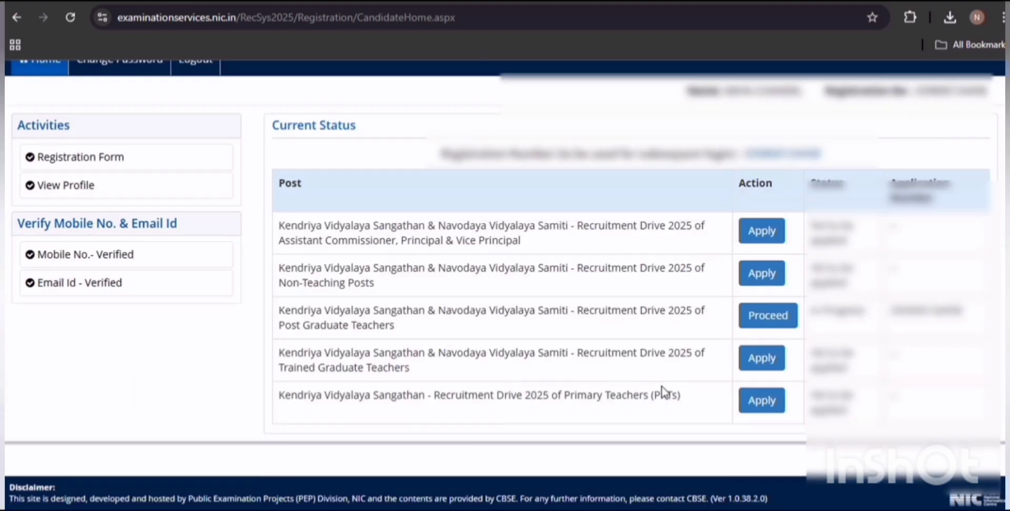
{"action": "scroll", "coordinate": [663, 392], "scroll_direction": "up", "scroll_amount": 2}
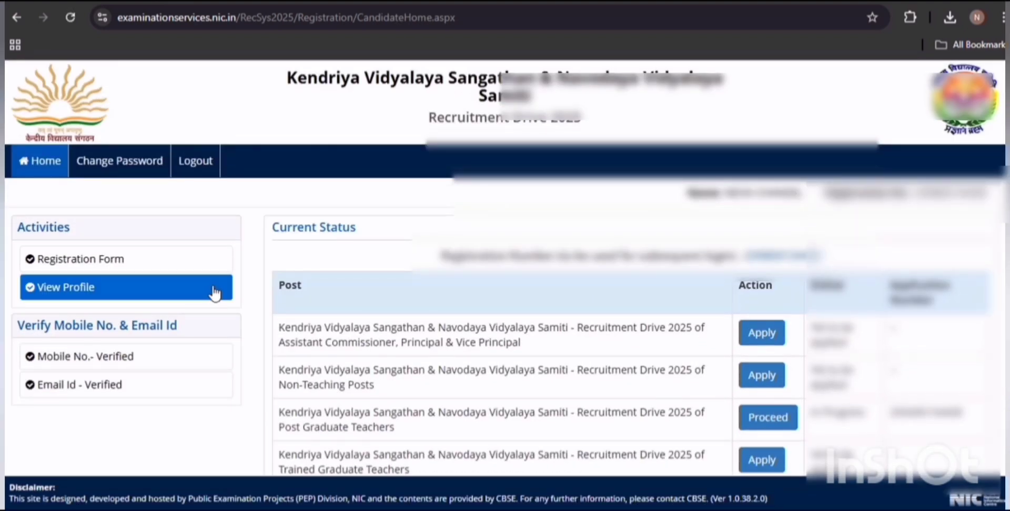
{"action": "left_click", "coordinate": [48, 168]}
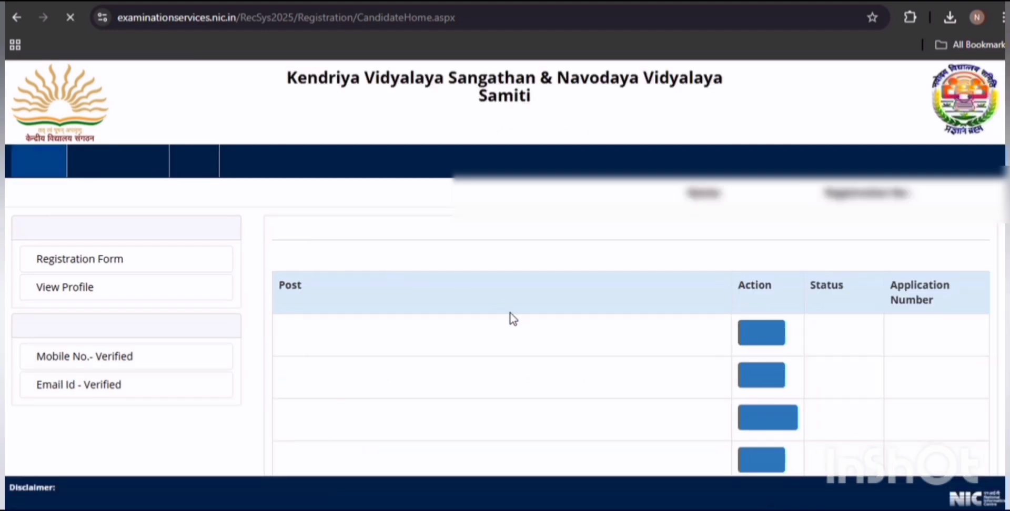
{"action": "scroll", "coordinate": [509, 312], "scroll_direction": "down", "scroll_amount": 2}
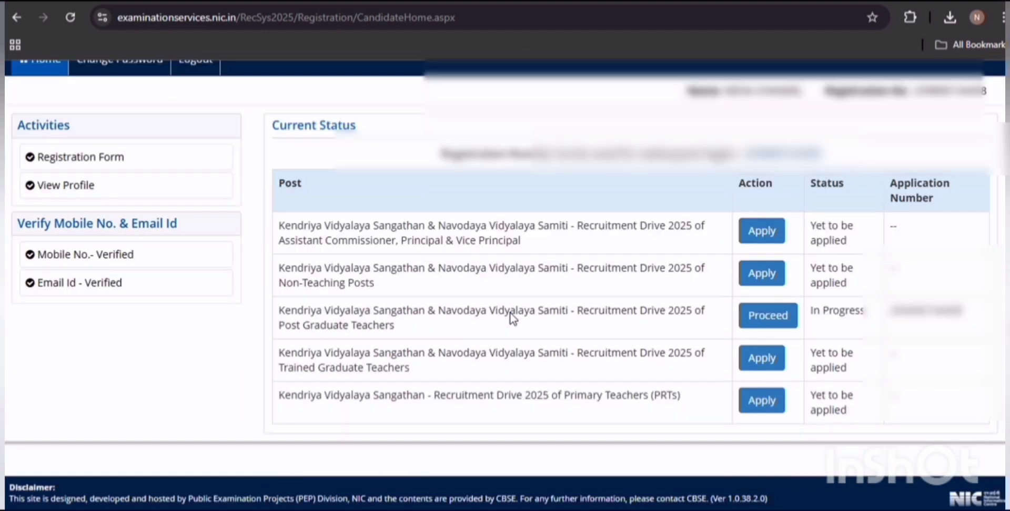
- Proceed with the Post Graduate Teachers application and open its Rs. 2000 examination fee payment
{"action": "left_click", "coordinate": [782, 317]}
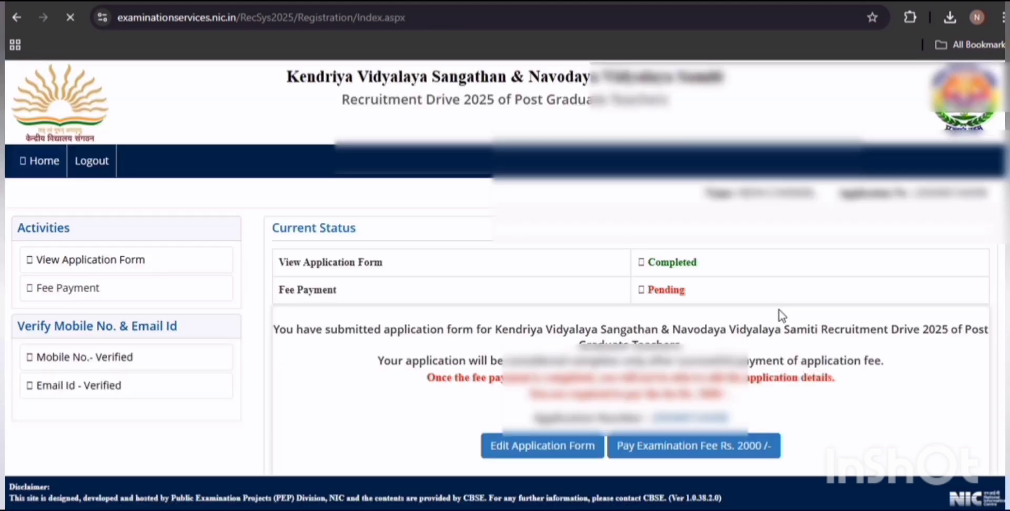
{"action": "scroll", "coordinate": [779, 311], "scroll_direction": "down", "scroll_amount": 1}
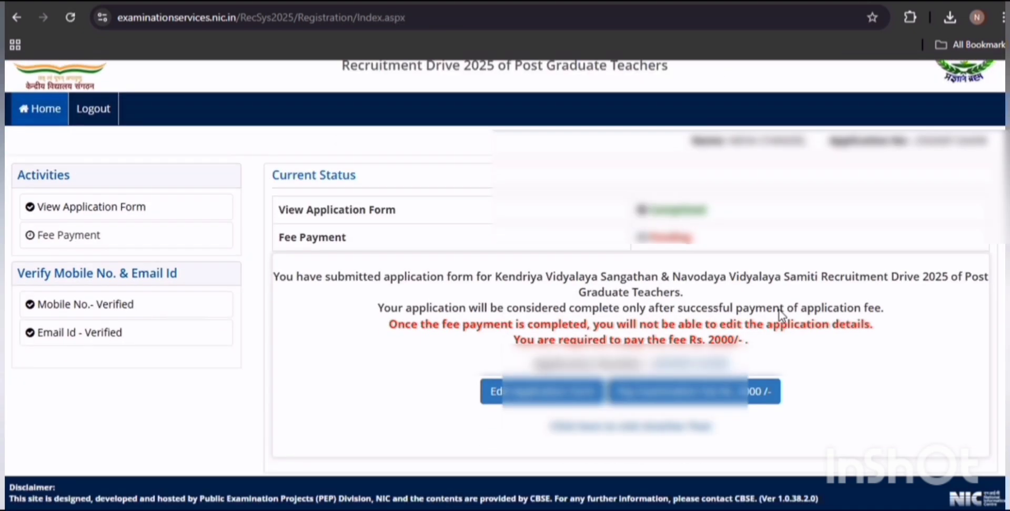
{"action": "left_click", "coordinate": [690, 395]}
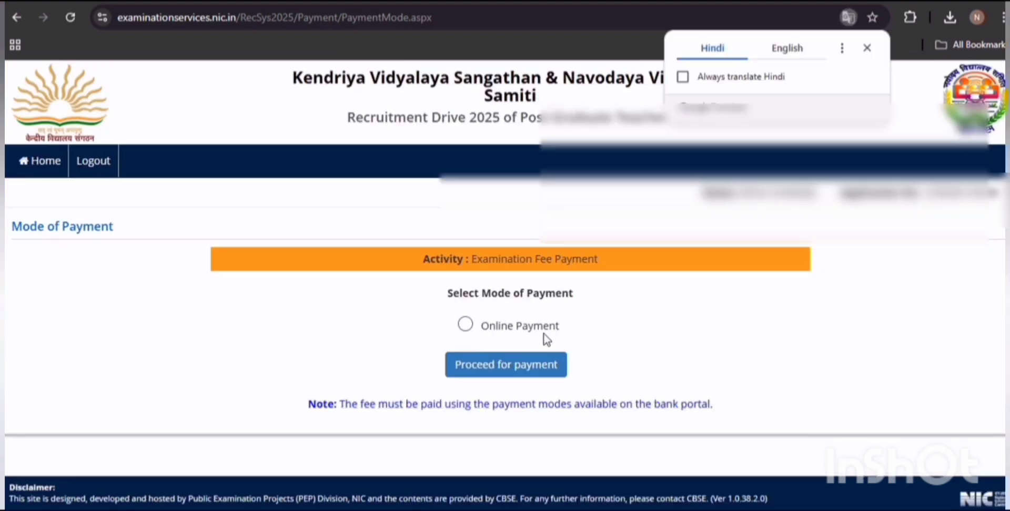
- Choose Online Payment as the mode of payment and confirm going for the fee payment
{"action": "left_click", "coordinate": [540, 331]}
{"action": "left_click", "coordinate": [537, 368]}
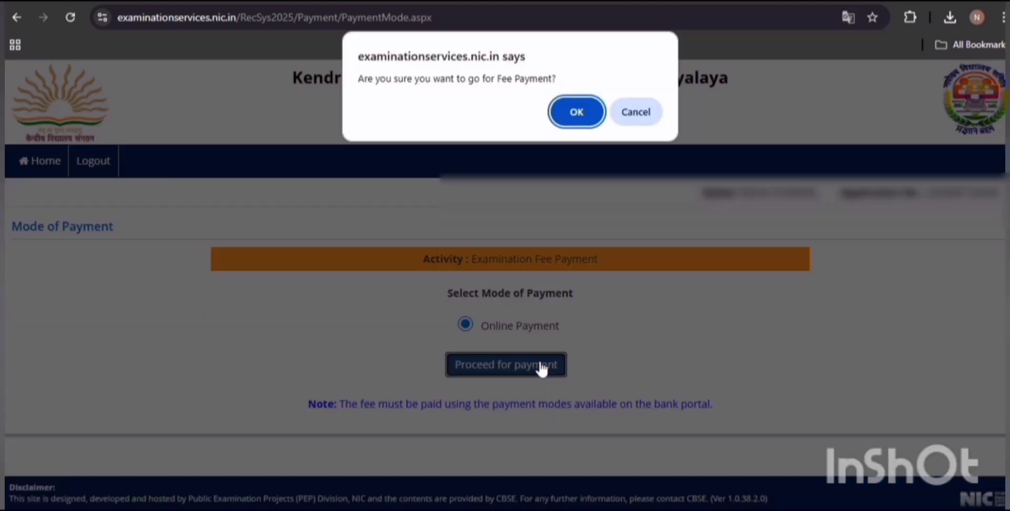
{"action": "left_click", "coordinate": [564, 101]}
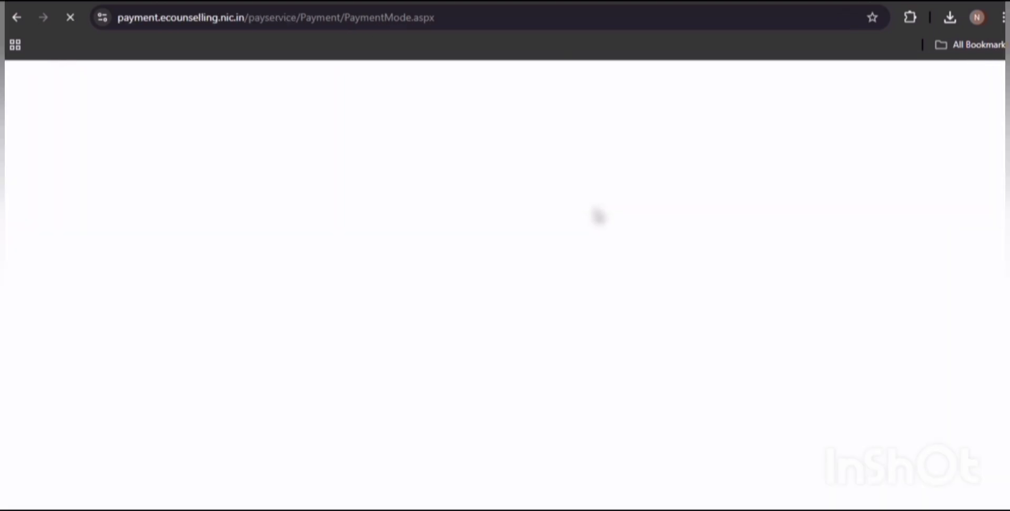
- Proceed with BillDesk Payment Gateway as the payment provider and show the UPI QR code for the fee
{"action": "scroll", "coordinate": [582, 289], "scroll_direction": "down", "scroll_amount": 1}
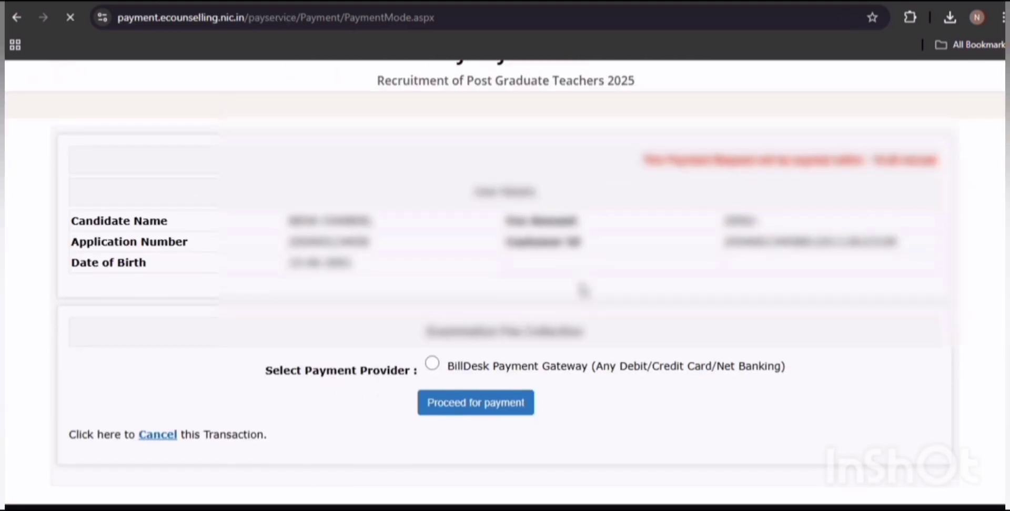
{"action": "left_click", "coordinate": [432, 364]}
{"action": "left_click", "coordinate": [466, 415]}
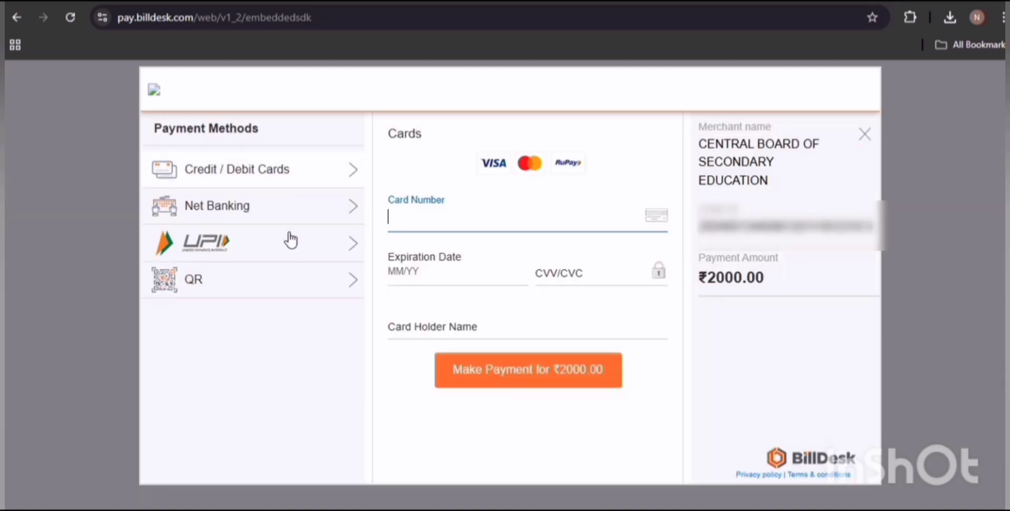
{"action": "left_click", "coordinate": [289, 239]}
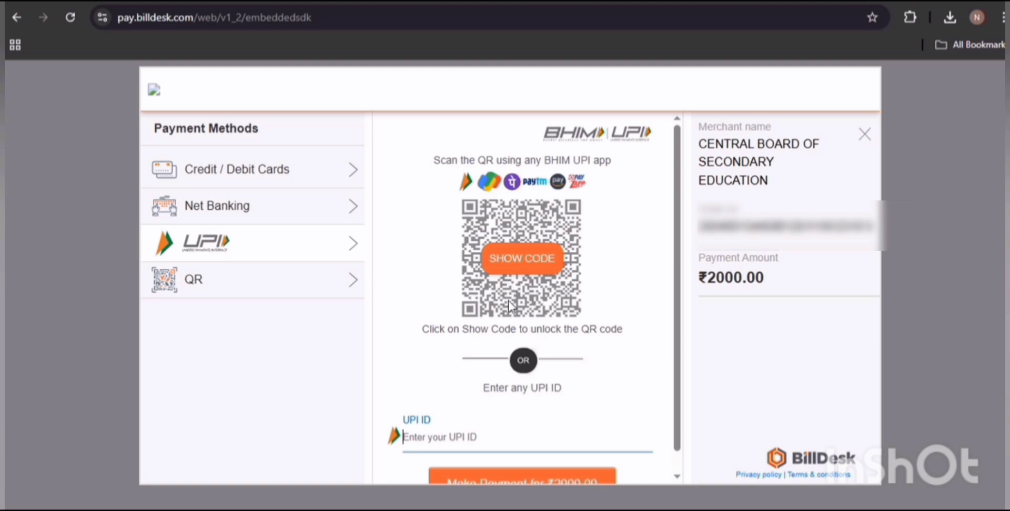
{"action": "left_click", "coordinate": [518, 259]}
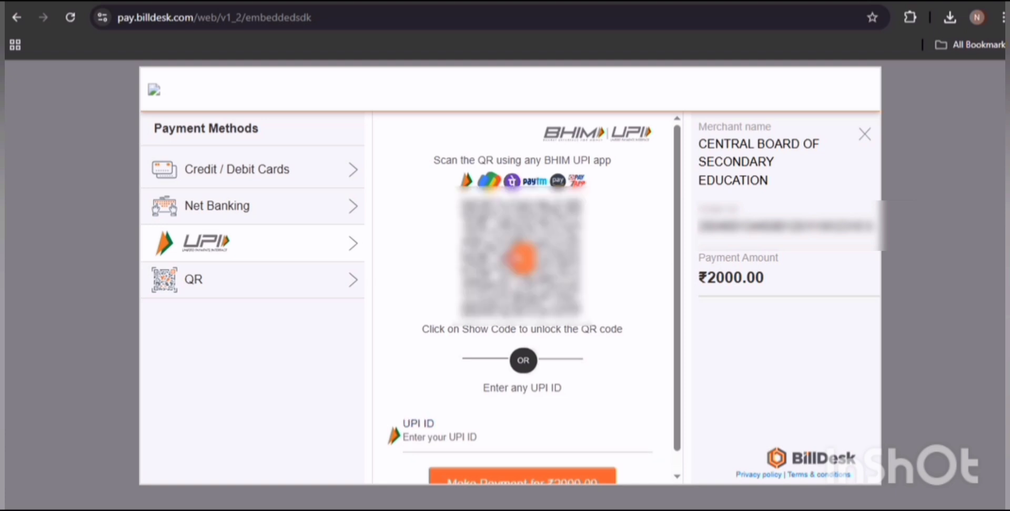